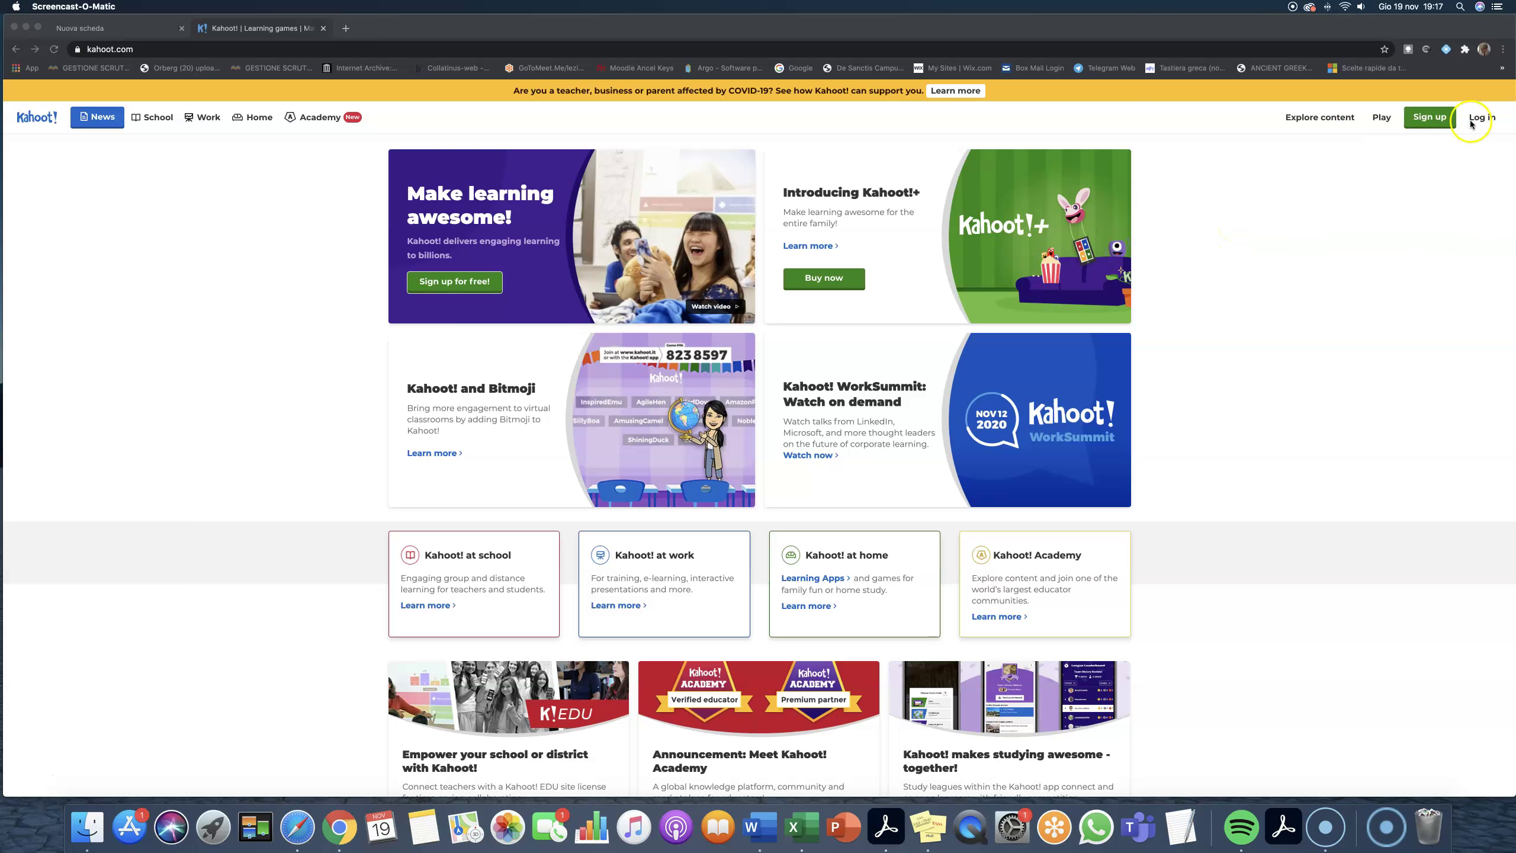
Step: Open the log-in page from the Kahoot! home page and sign in to the account
{"action": "left_click", "coordinate": [1418, 193]}
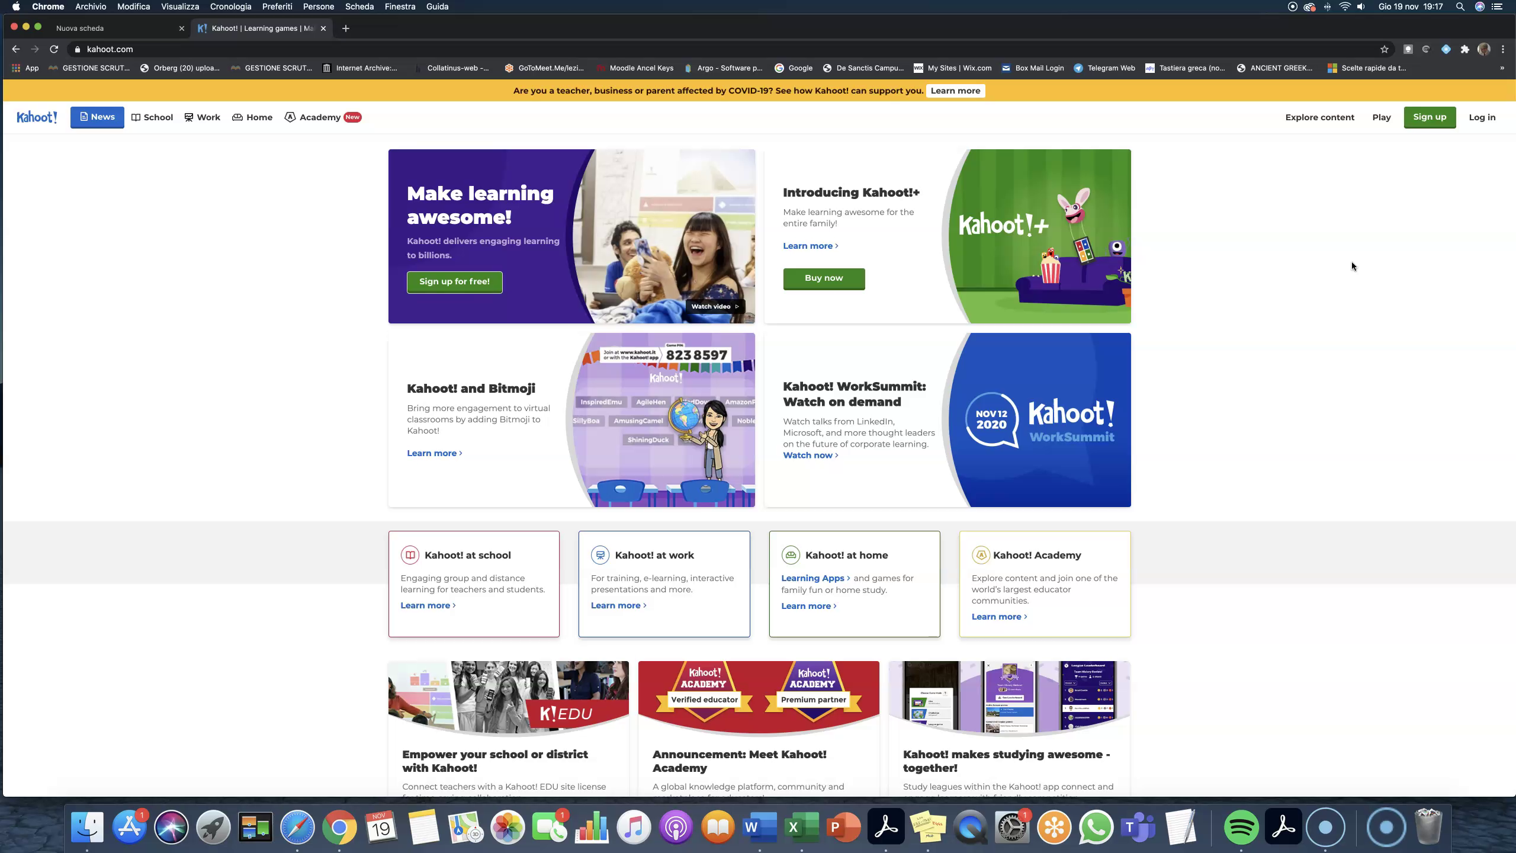
{"action": "left_click", "coordinate": [1488, 117]}
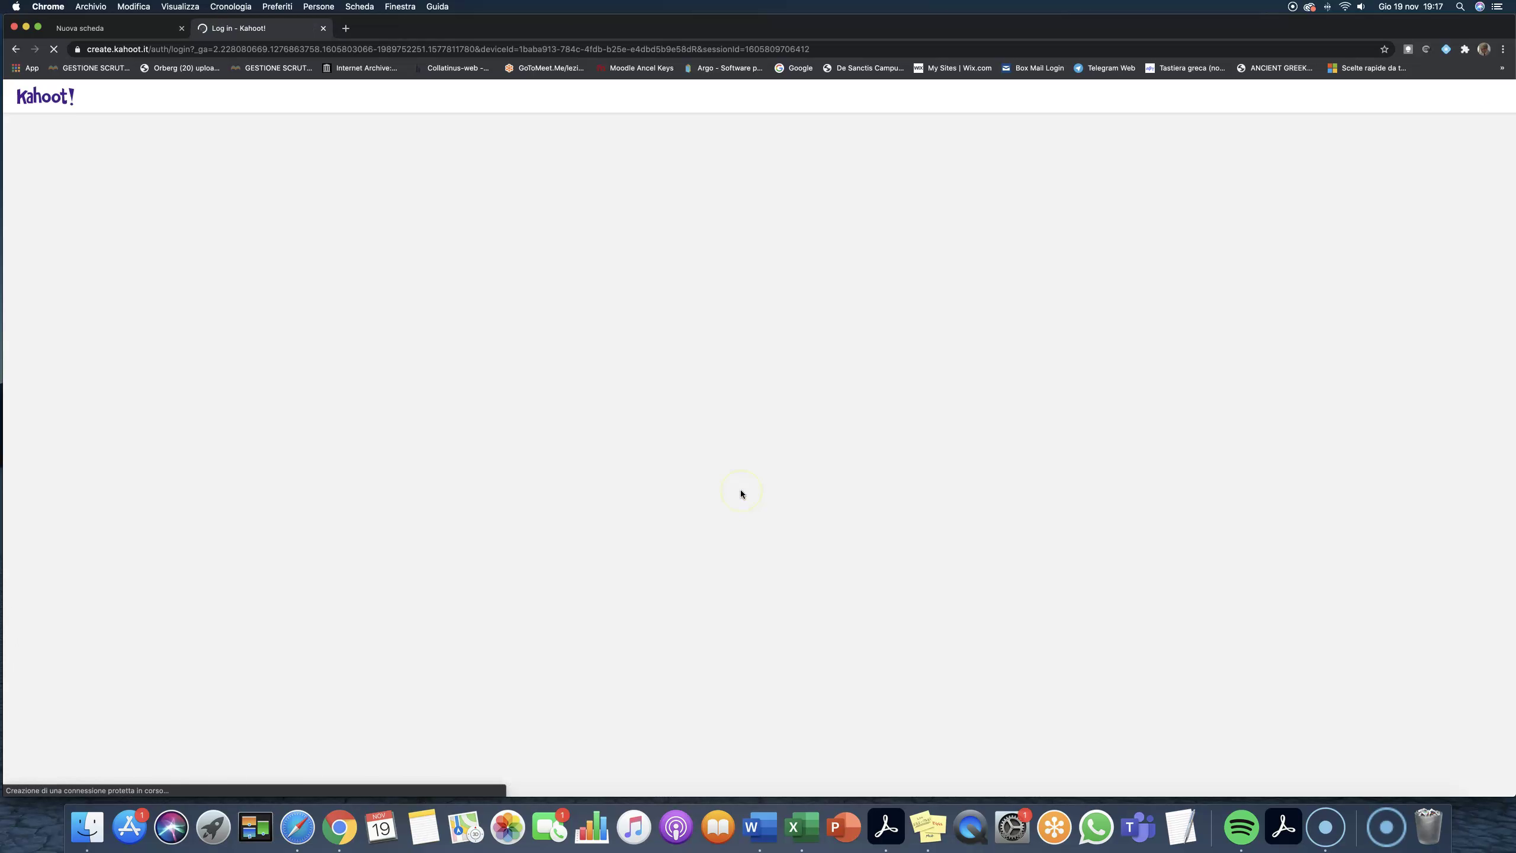
{"action": "left_click", "coordinate": [760, 437]}
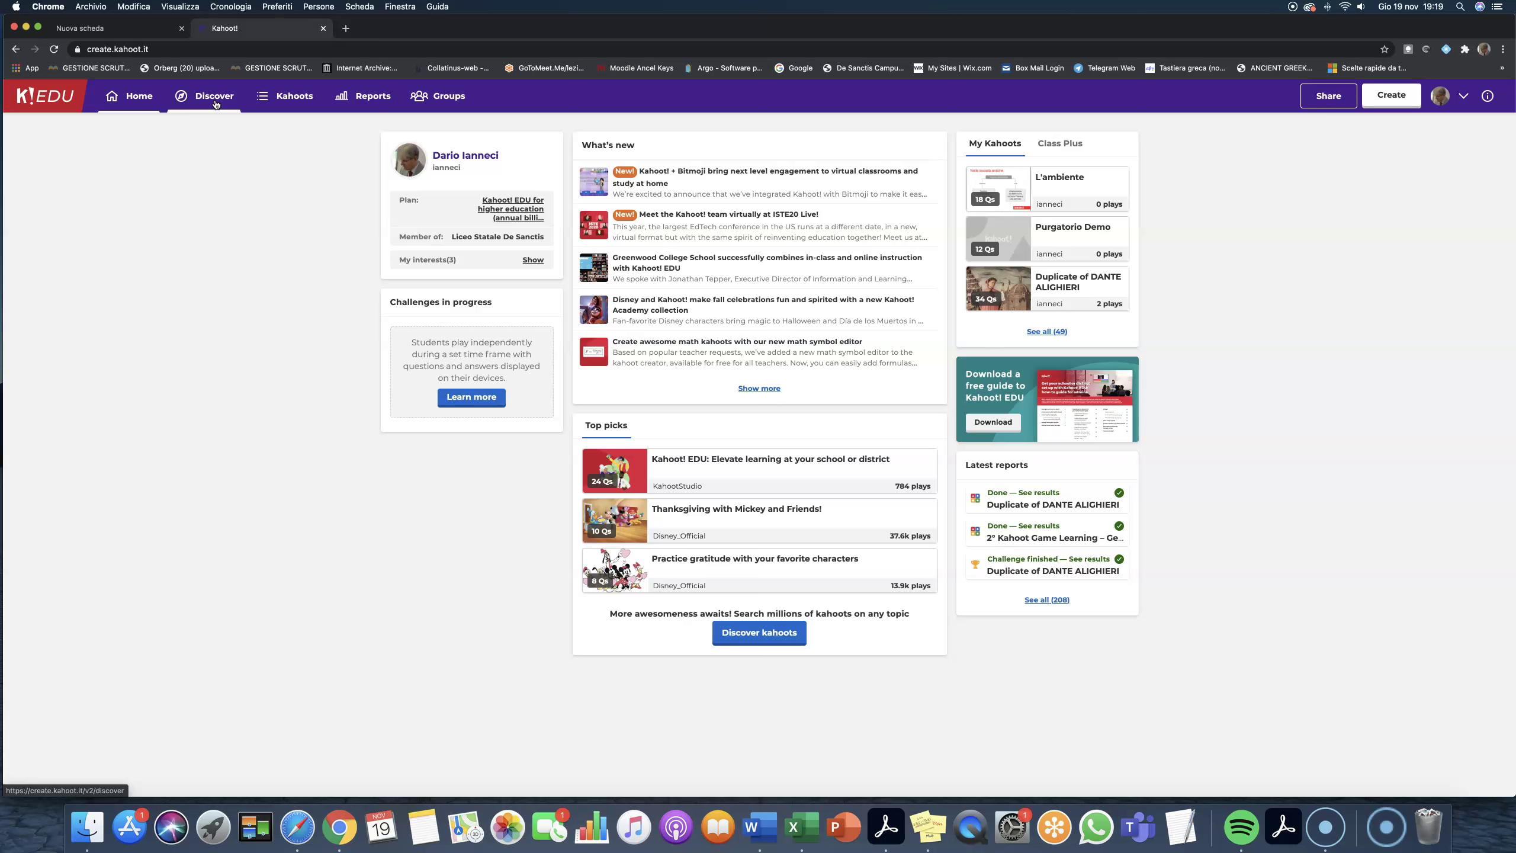
Step: Search the Discover library for kahoots about "dante" and look through the results
{"action": "left_click", "coordinate": [215, 101]}
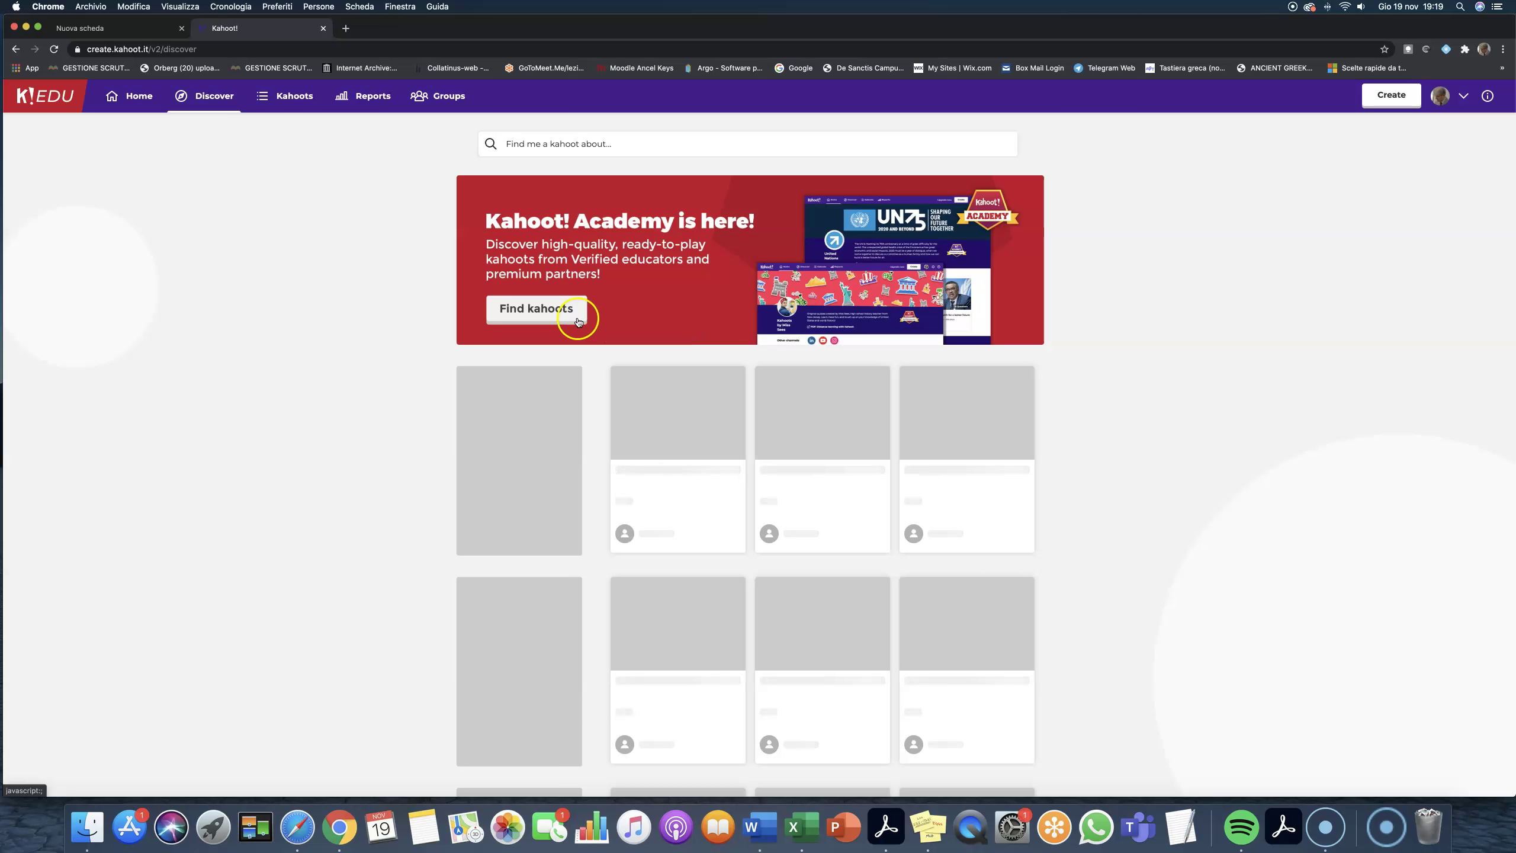
{"action": "left_click", "coordinate": [615, 149]}
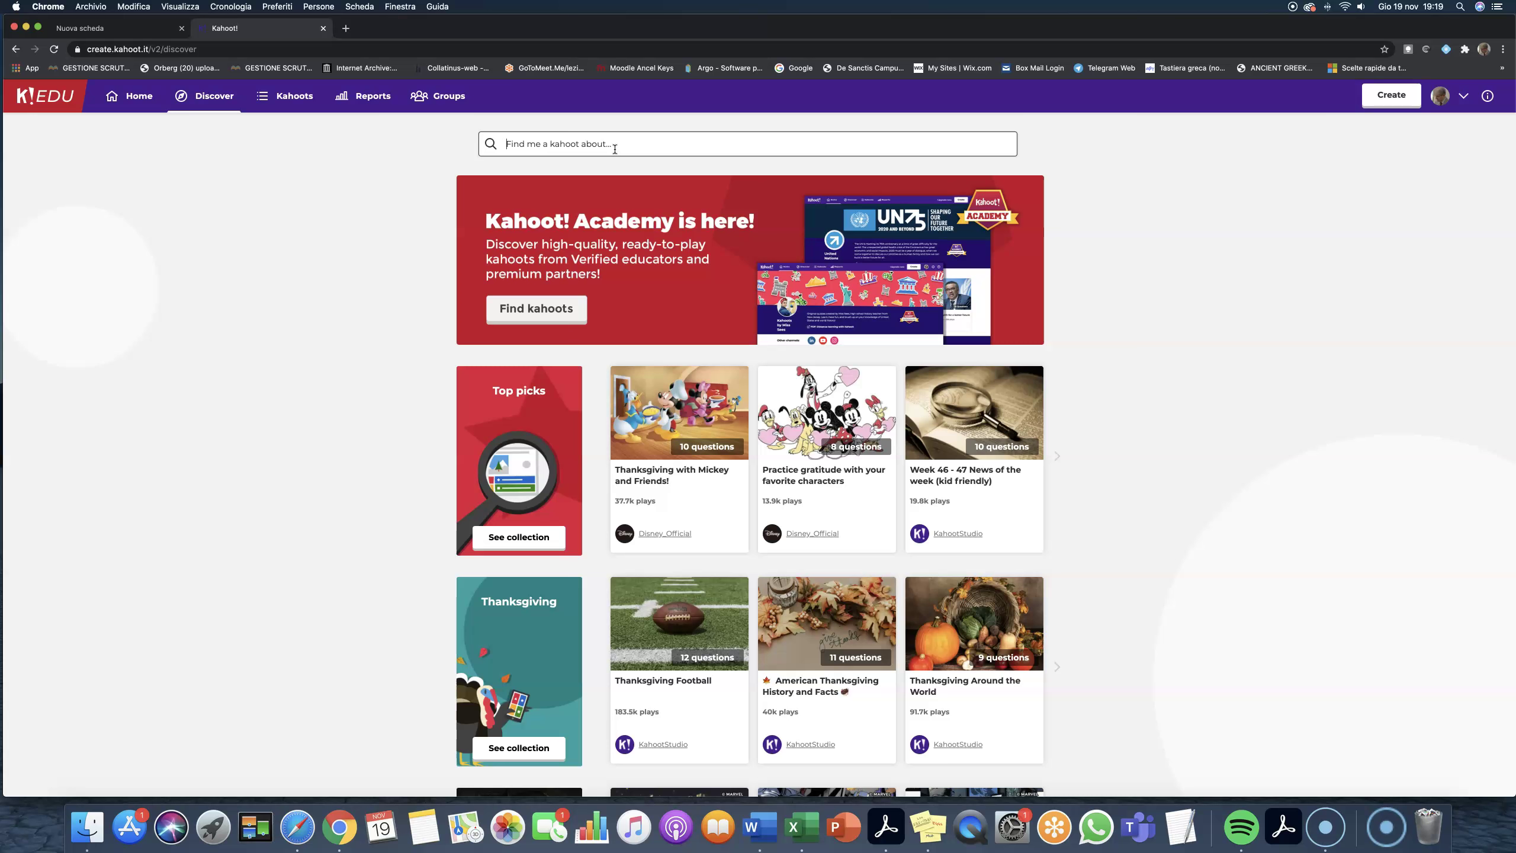
{"action": "type", "text": "dante"}
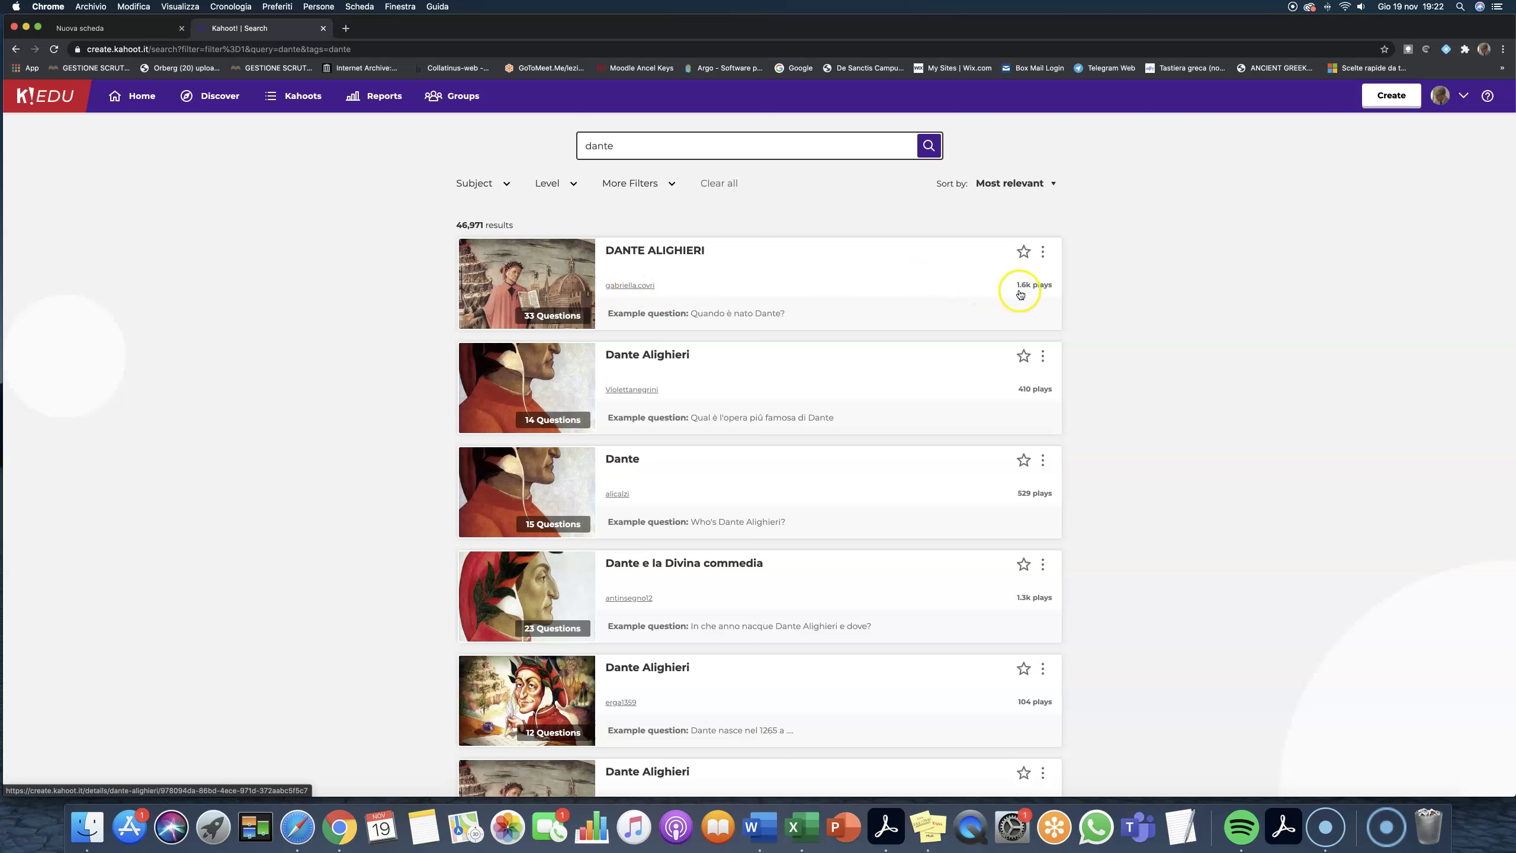
{"action": "scroll", "coordinate": [869, 510], "scroll_direction": "down", "scroll_amount": 3}
{"action": "scroll", "coordinate": [870, 514], "scroll_direction": "down", "scroll_amount": 7}
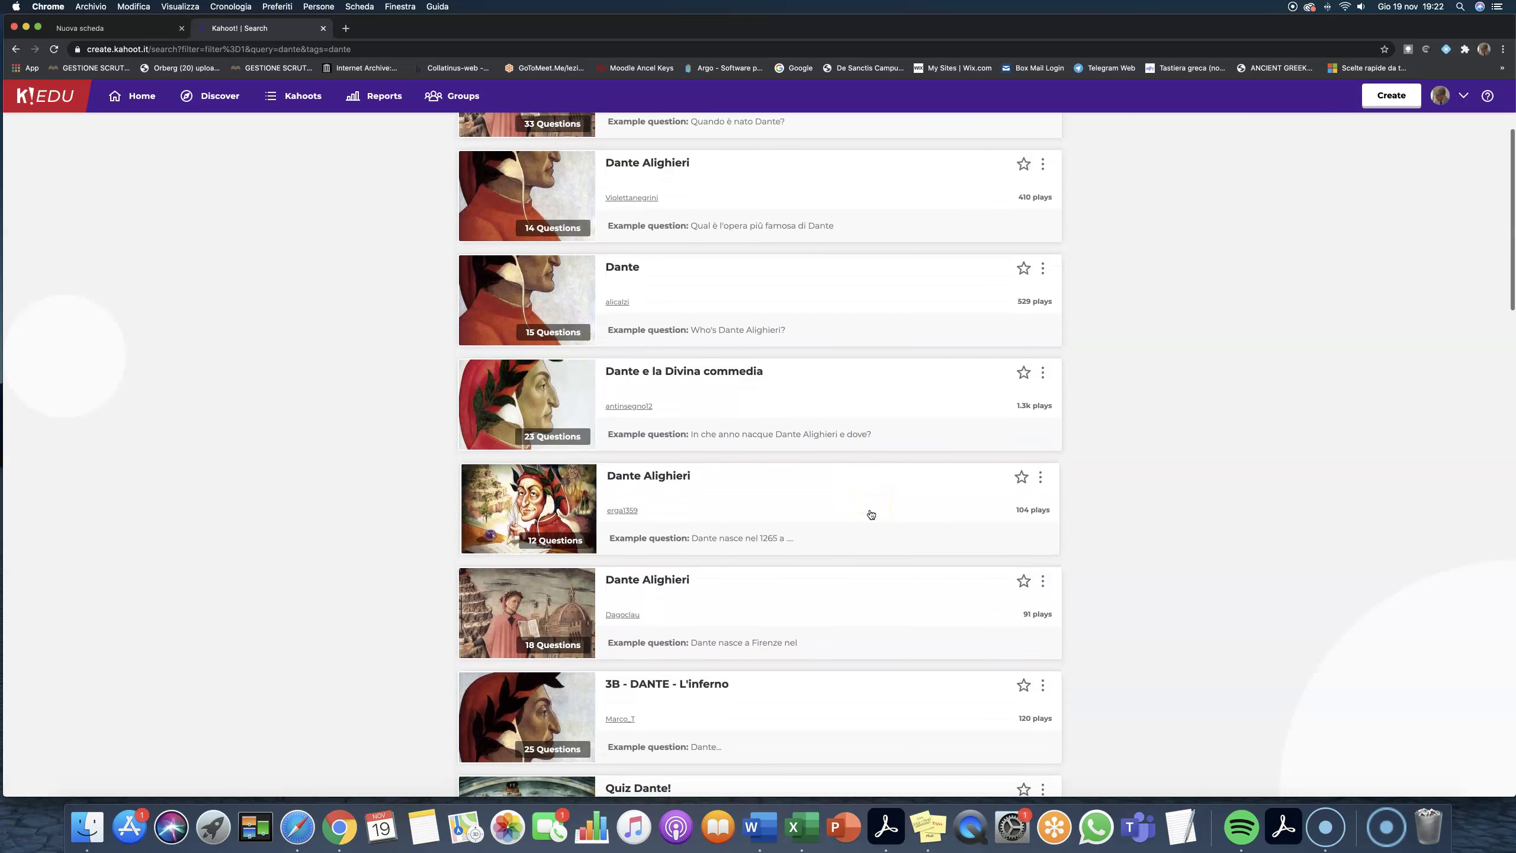
{"action": "scroll", "coordinate": [870, 514], "scroll_direction": "up", "scroll_amount": 5}
{"action": "scroll", "coordinate": [869, 514], "scroll_direction": "up", "scroll_amount": 6}
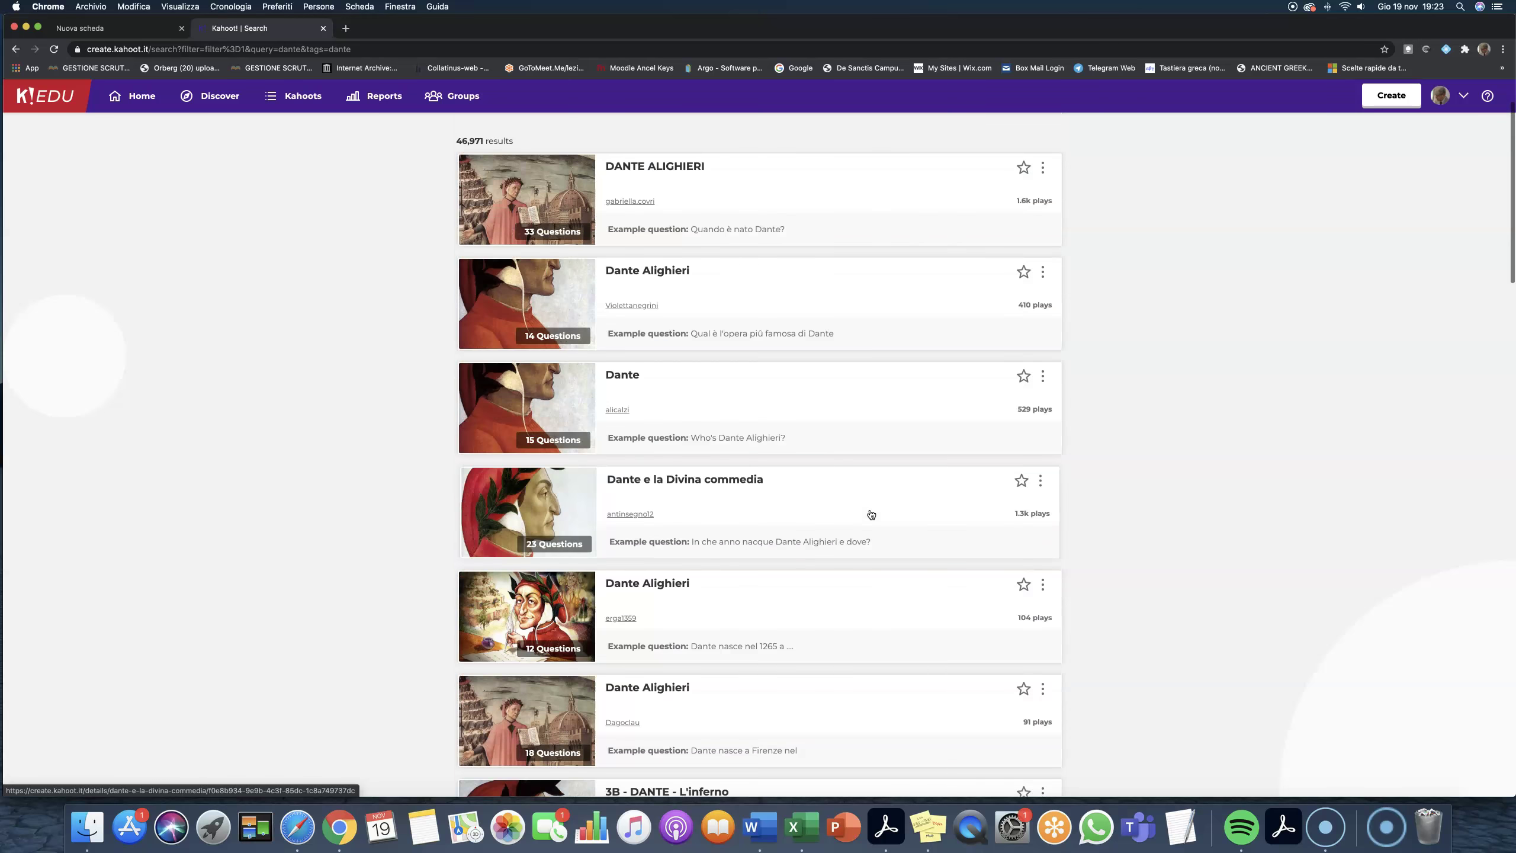
Step: Replace the search term with "chimica" to find kahoots on that subject
{"action": "left_click_drag", "start_coordinate": [626, 146], "coordinate": [585, 149]}
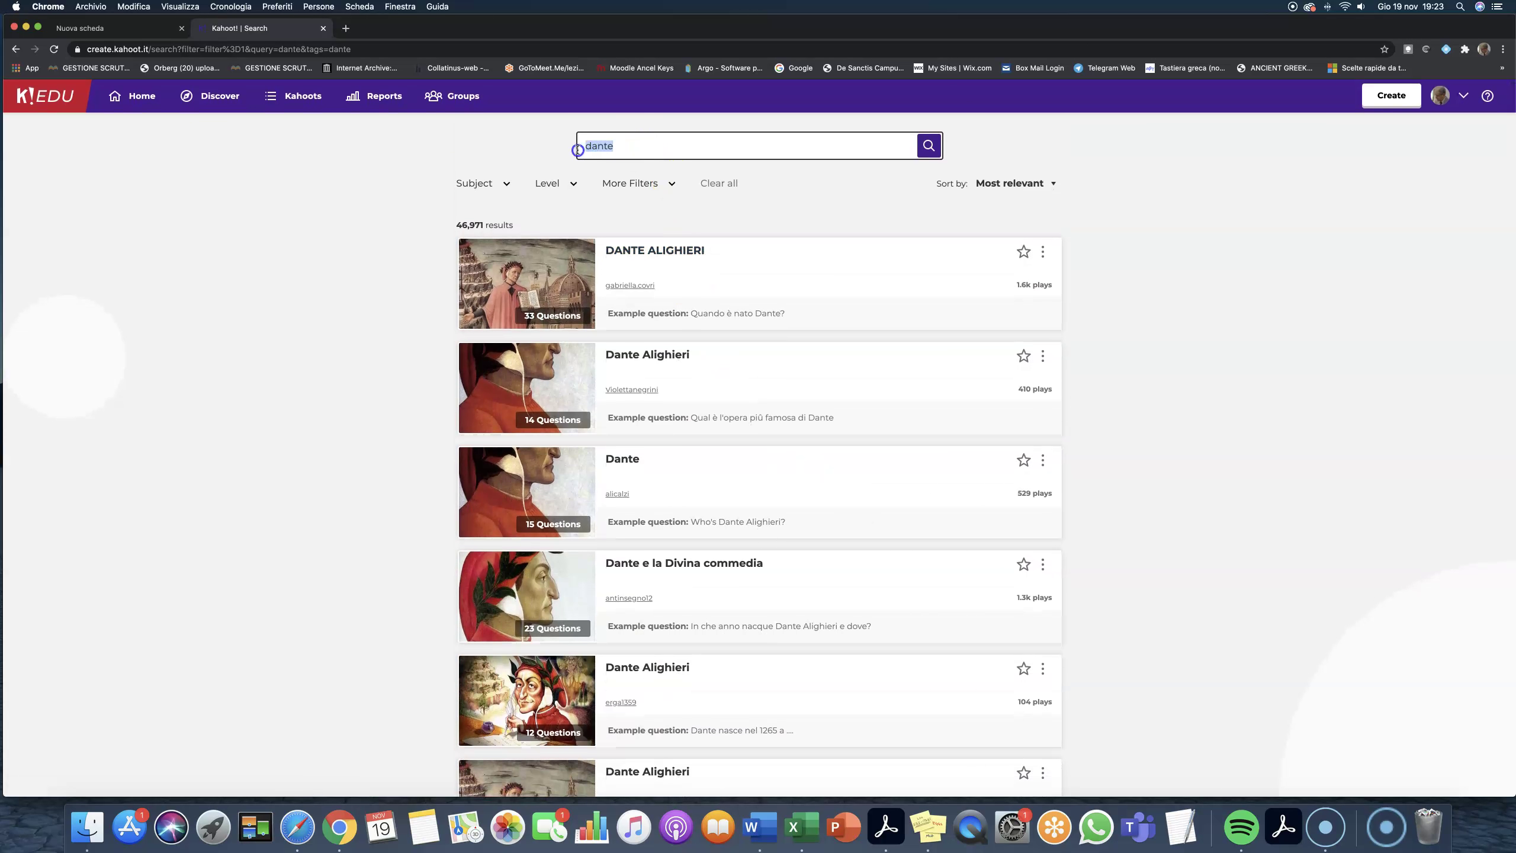
{"action": "key", "text": "BackSpace"}
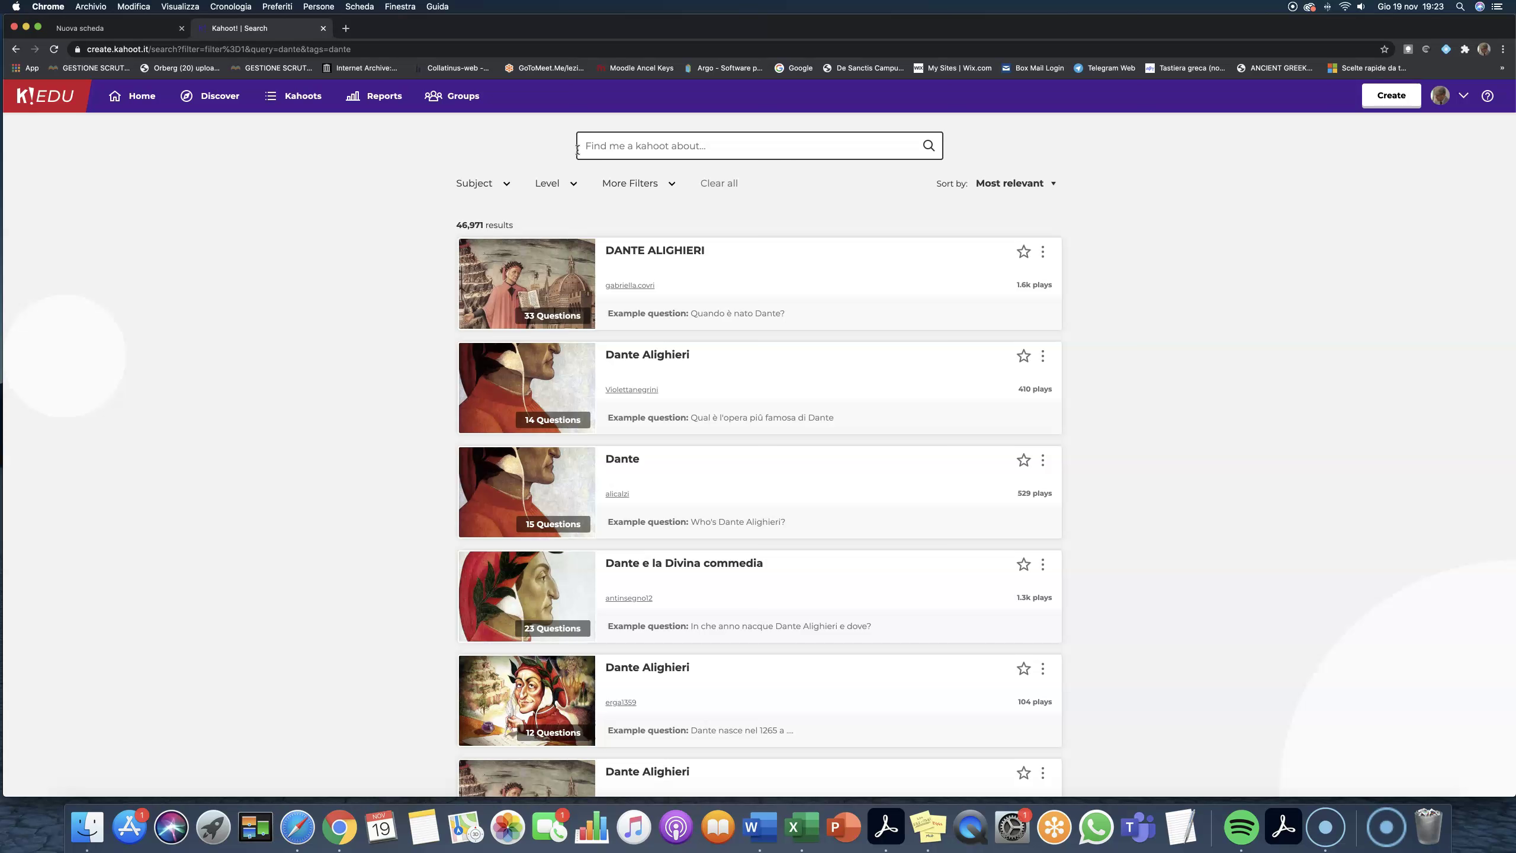
{"action": "type", "text": "cho"}
{"action": "key", "text": "BackSpace"}
{"action": "type", "text": "i"}
{"action": "type", "text": "mica"}
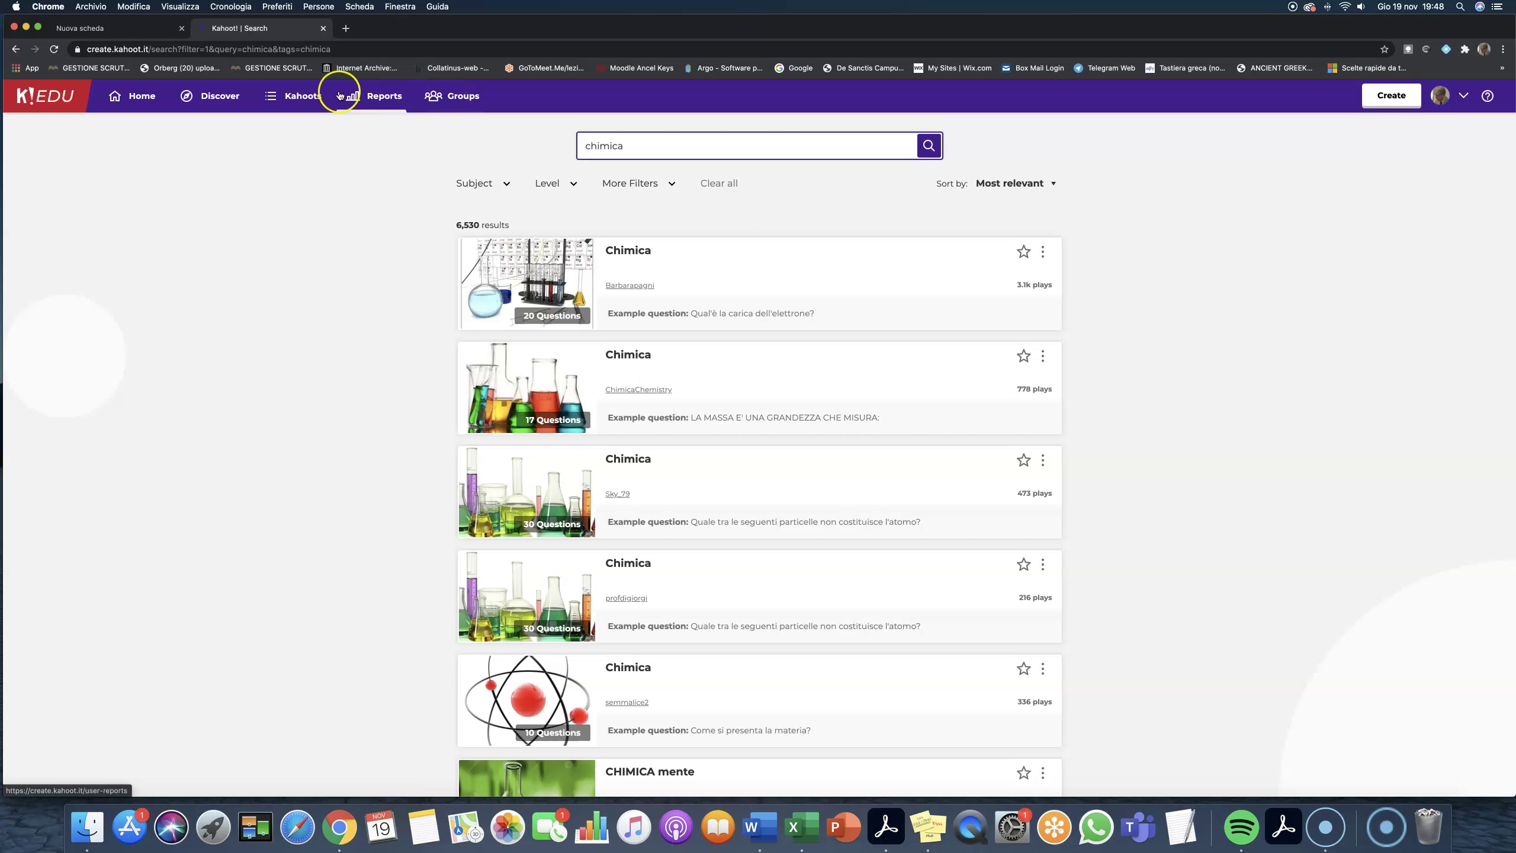
Step: Open the personal kahoot collection and look through the list of saved kahoots
{"action": "left_click", "coordinate": [301, 99]}
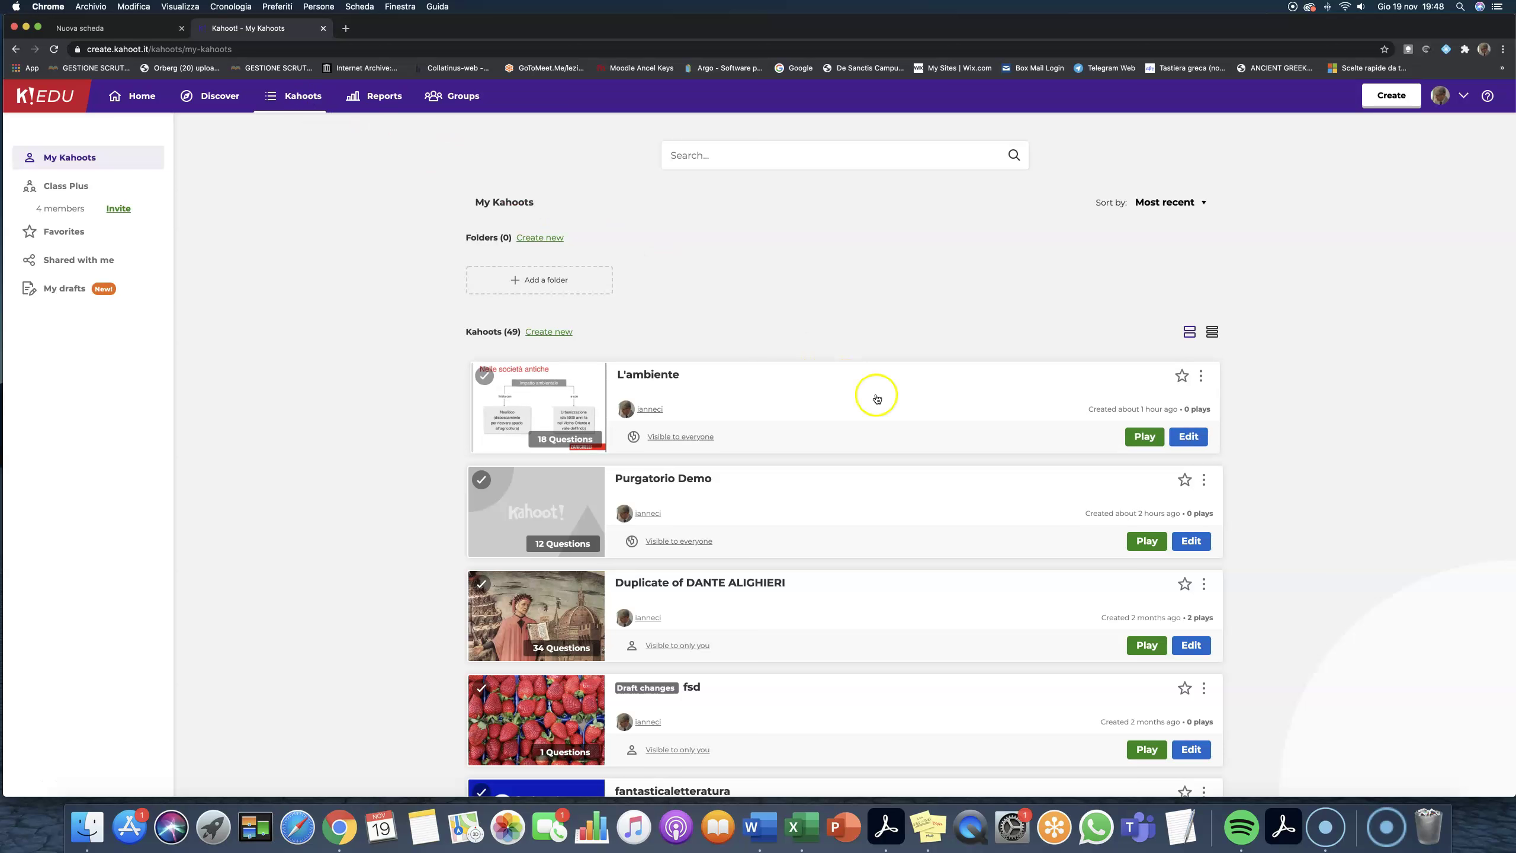
{"action": "scroll", "coordinate": [876, 399], "scroll_direction": "down", "scroll_amount": 8}
{"action": "scroll", "coordinate": [875, 399], "scroll_direction": "down", "scroll_amount": 3}
{"action": "scroll", "coordinate": [815, 430], "scroll_direction": "down", "scroll_amount": 1}
{"action": "scroll", "coordinate": [814, 431], "scroll_direction": "down", "scroll_amount": 3}
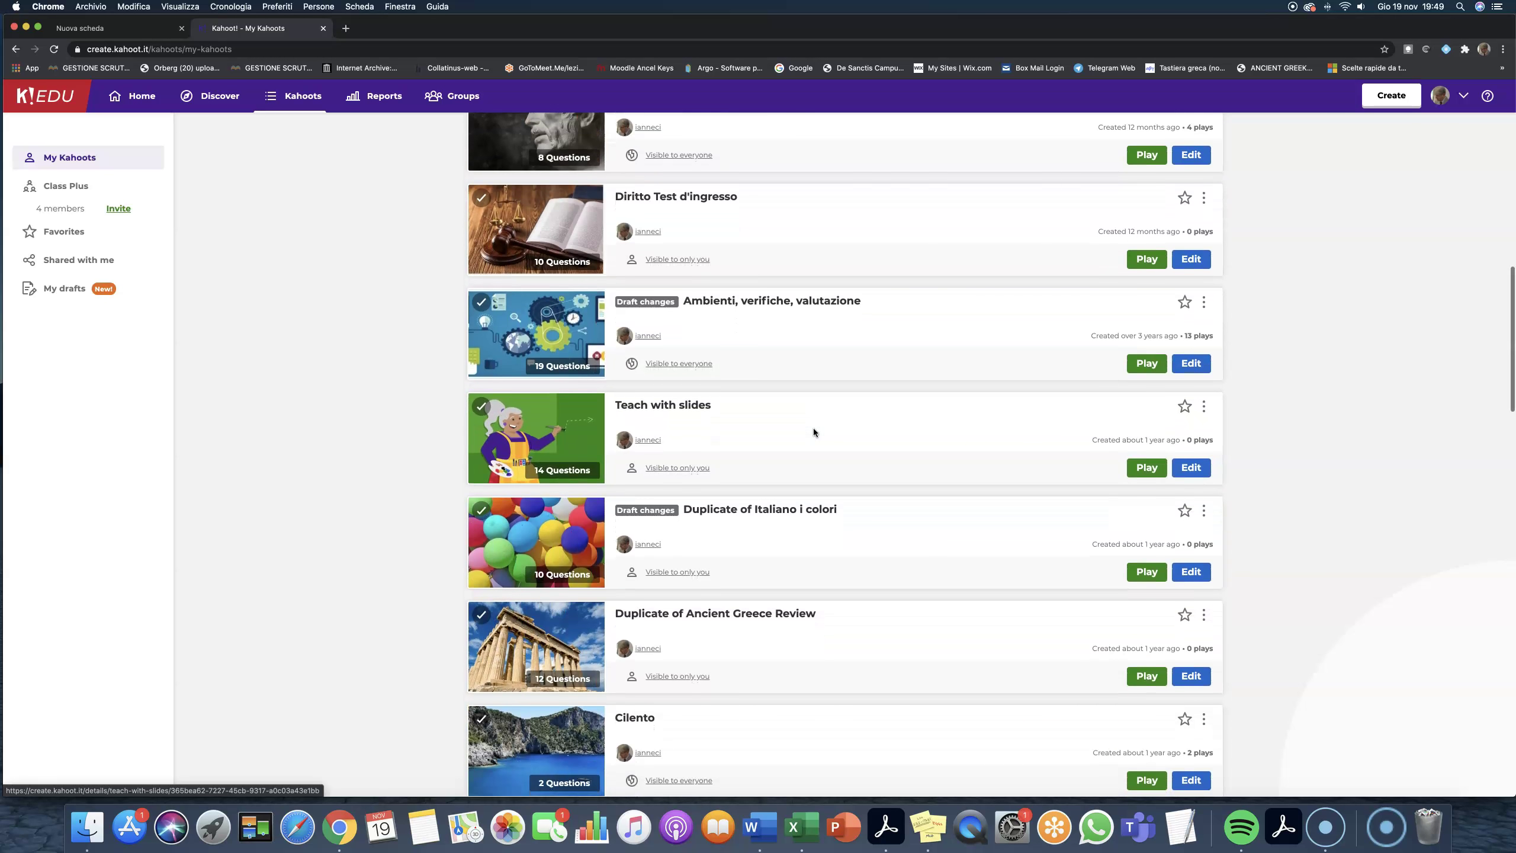
{"action": "scroll", "coordinate": [814, 431], "scroll_direction": "down", "scroll_amount": 4}
{"action": "scroll", "coordinate": [812, 428], "scroll_direction": "up", "scroll_amount": 15}
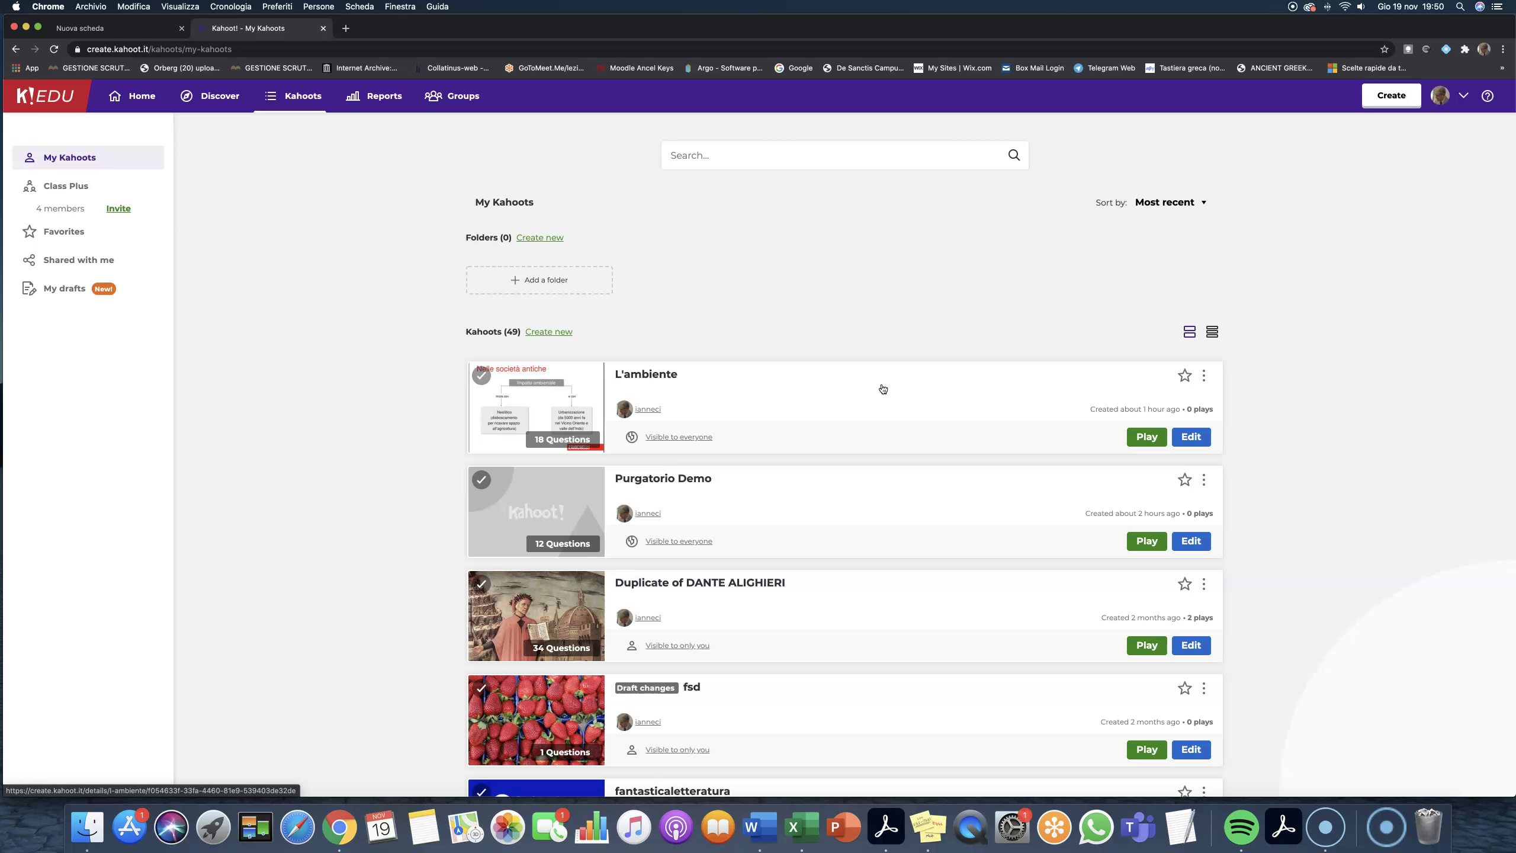
Step: Open the L'ambiente kahoot for editing and set the image reveal of quiz question 14 to the 8x8 grid
{"action": "left_click", "coordinate": [878, 406]}
{"action": "left_click", "coordinate": [859, 404]}
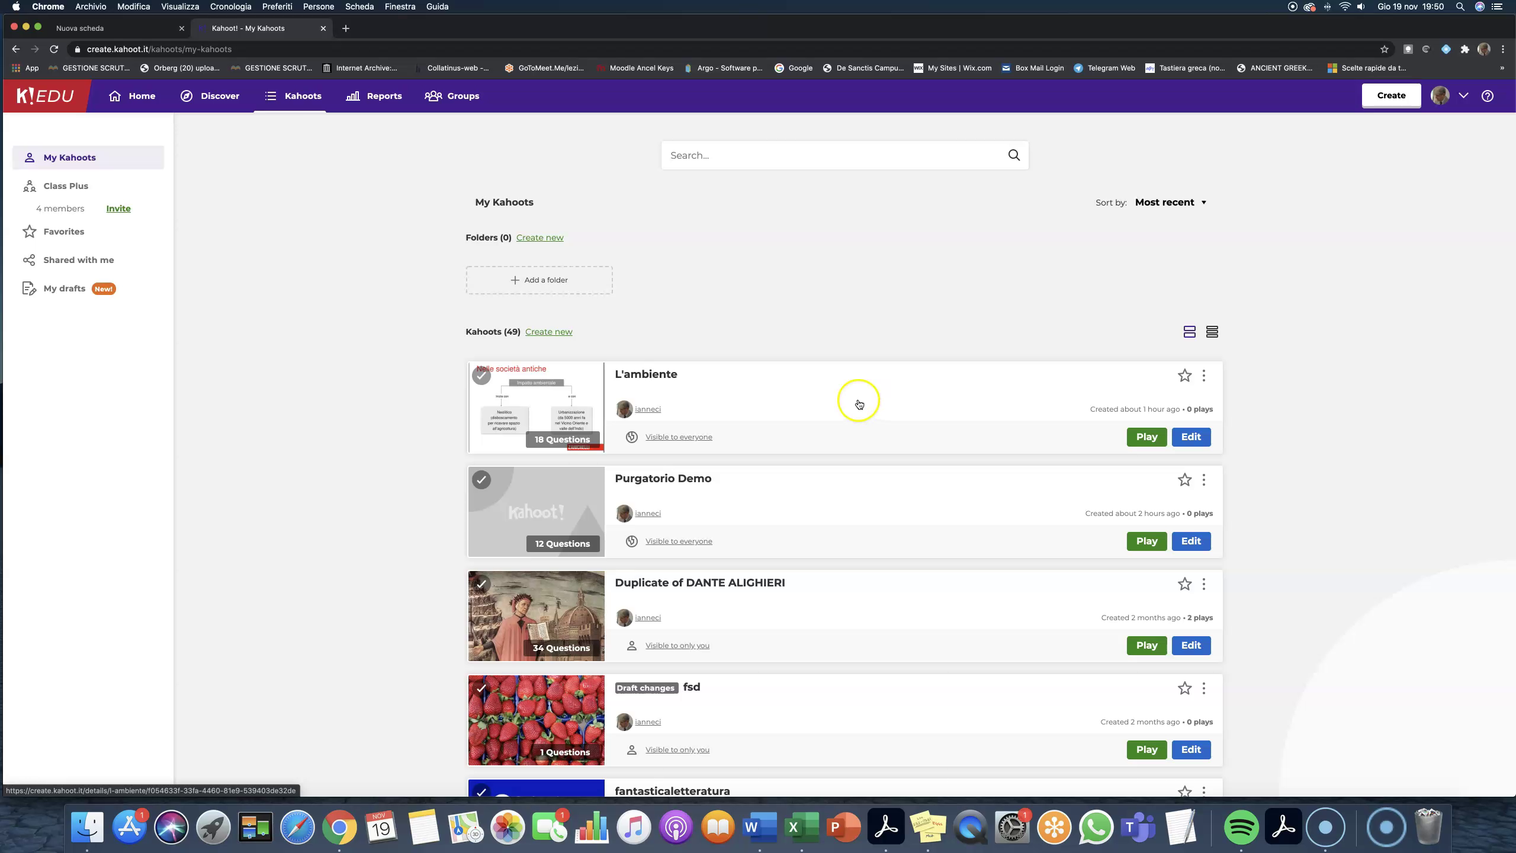
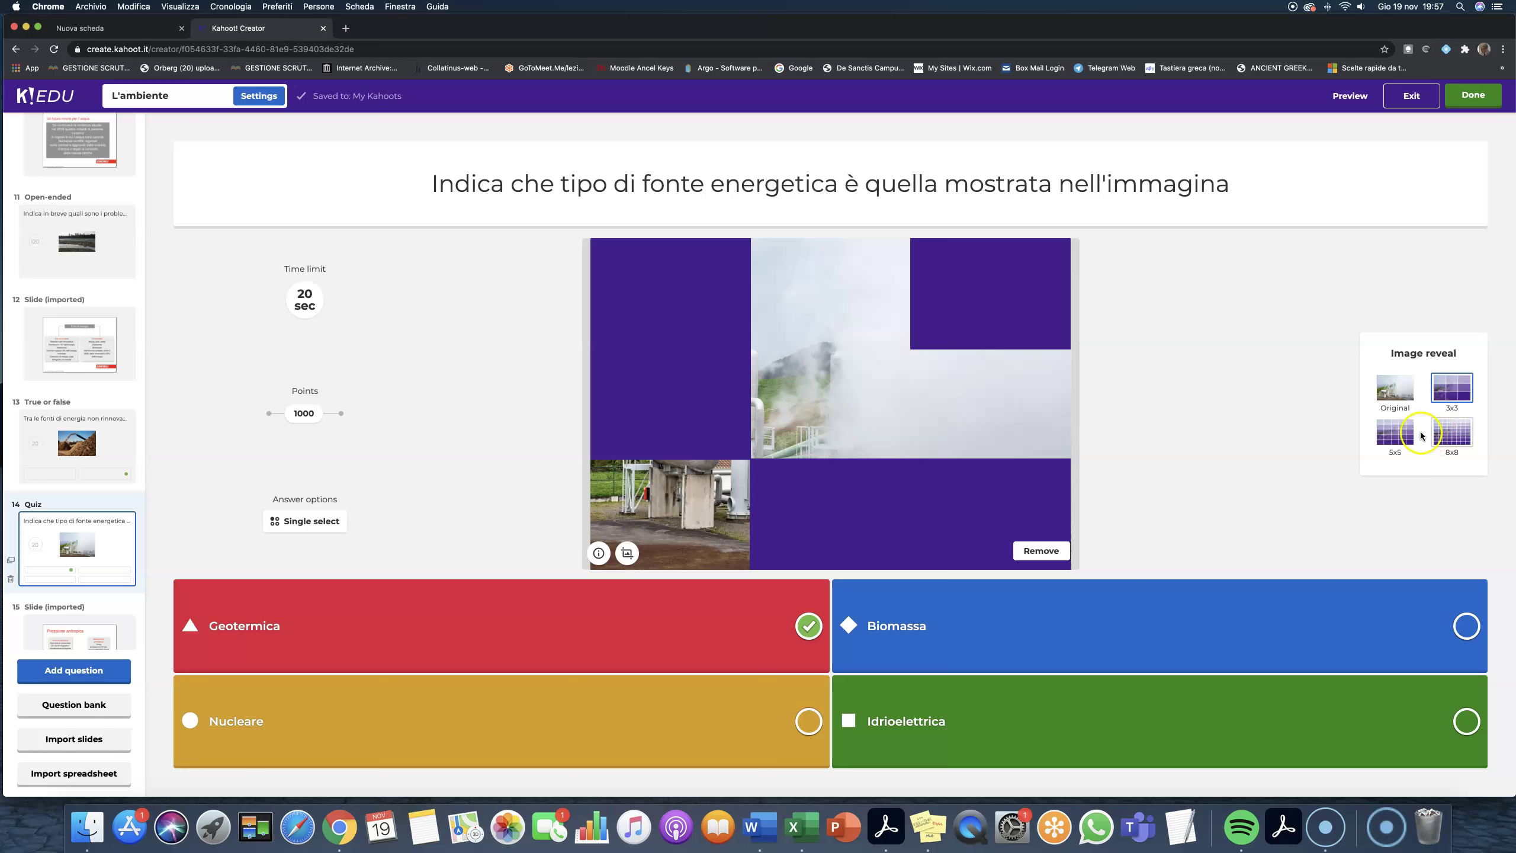
{"action": "left_click", "coordinate": [1396, 435]}
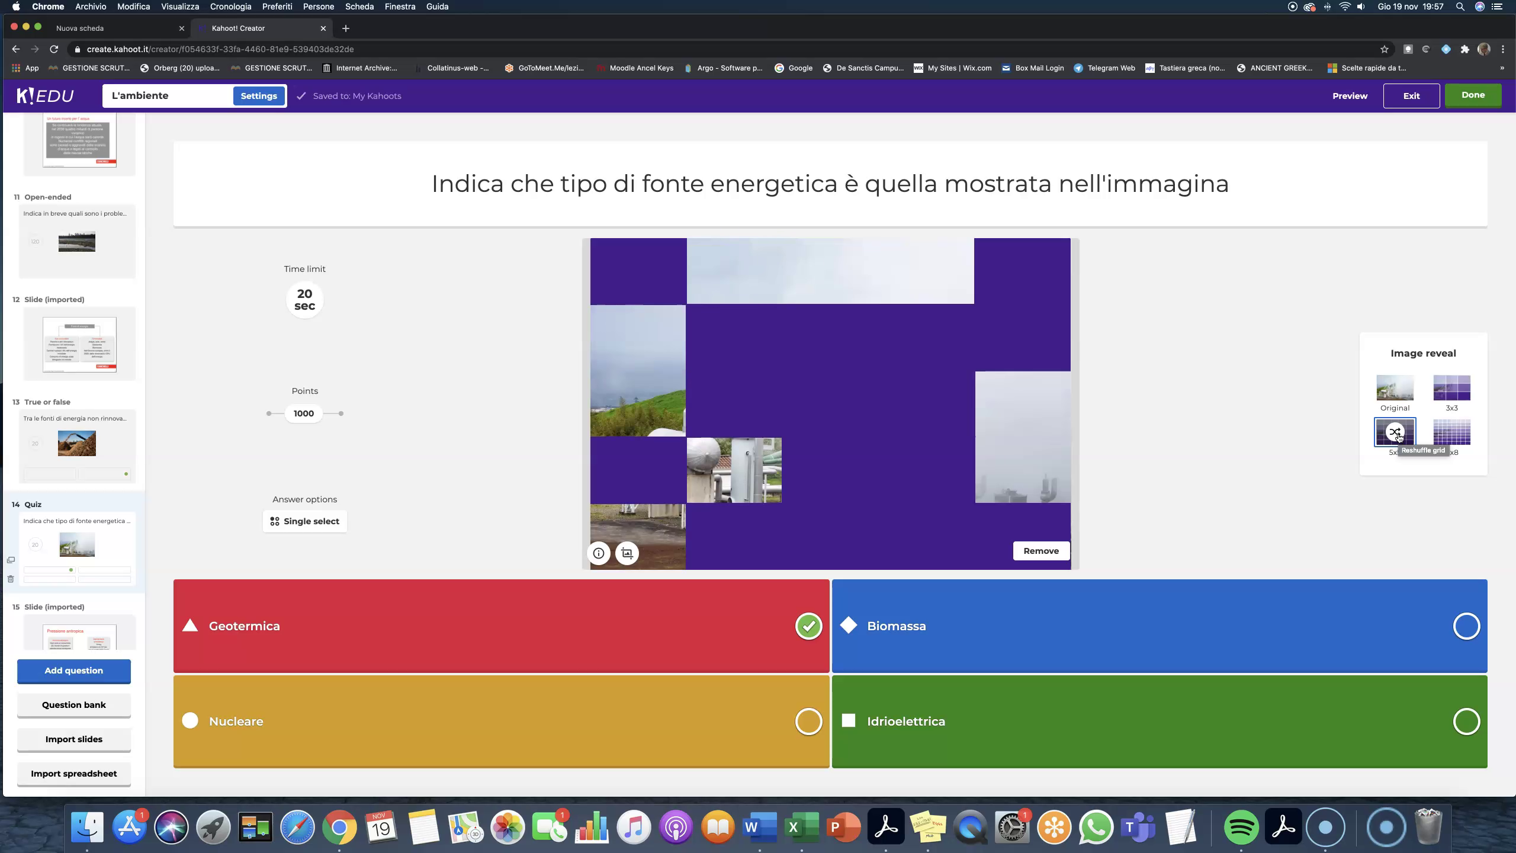
{"action": "left_click", "coordinate": [1451, 434]}
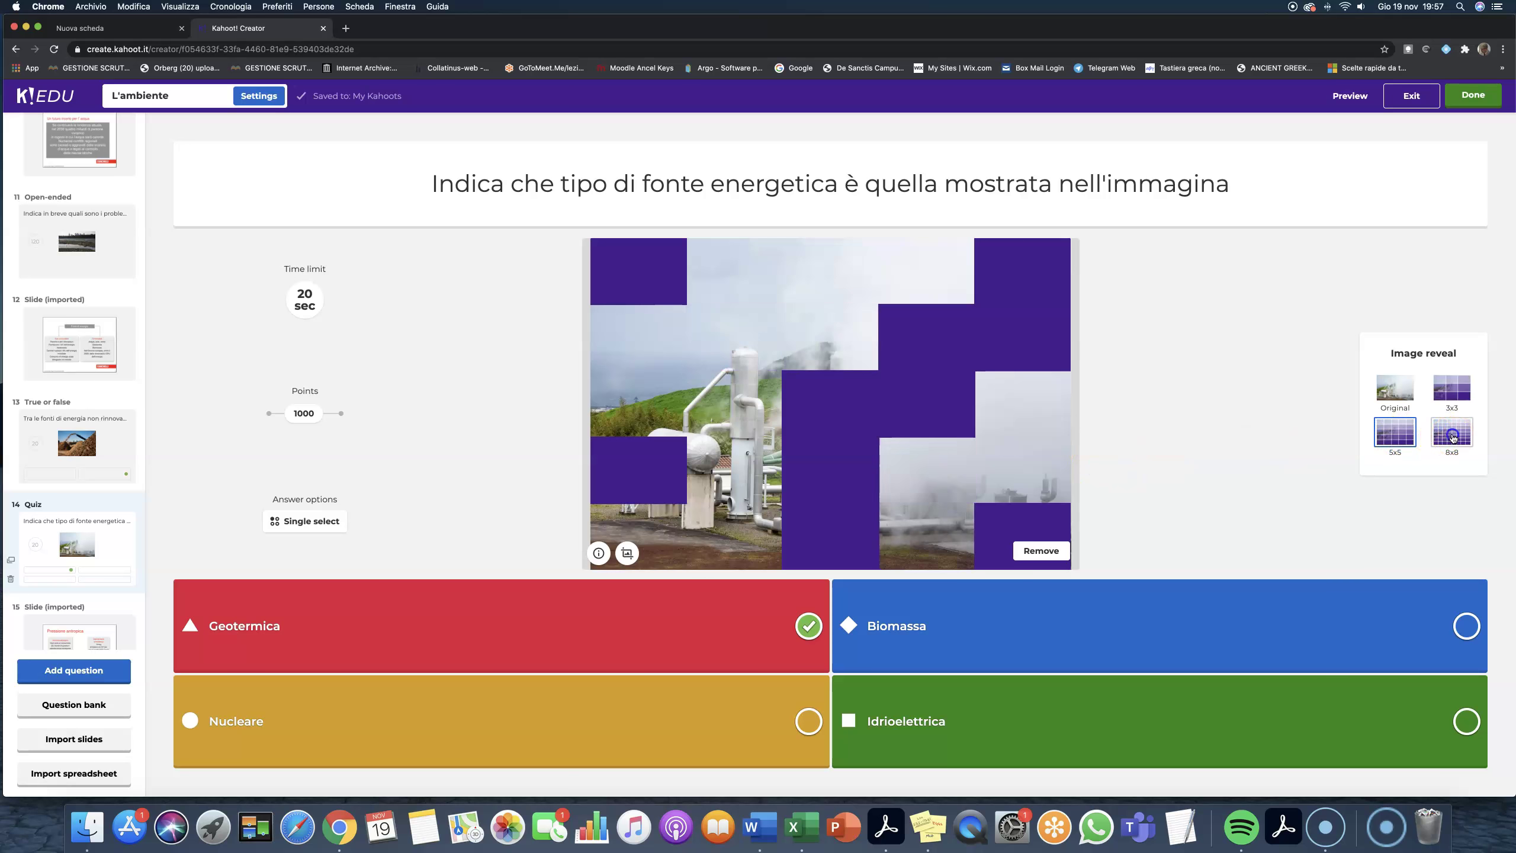
{"action": "left_click", "coordinate": [1453, 436]}
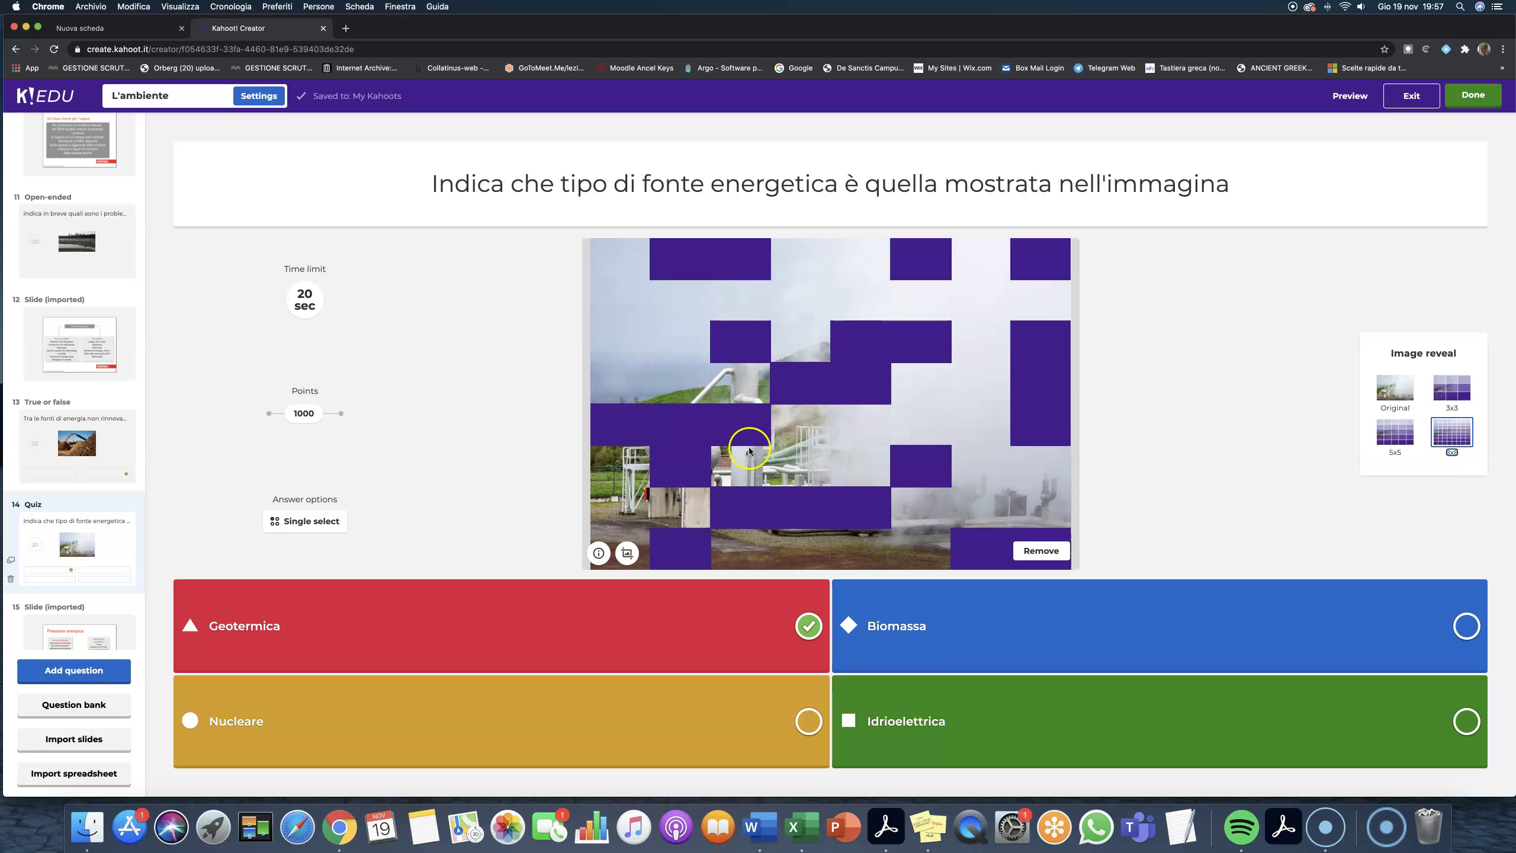
Step: Review the remaining items of the L'ambiente kahoot, from imported slides 15 and 16 to quiz 17 and word cloud 18
{"action": "scroll", "coordinate": [87, 478], "scroll_direction": "down", "scroll_amount": 4}
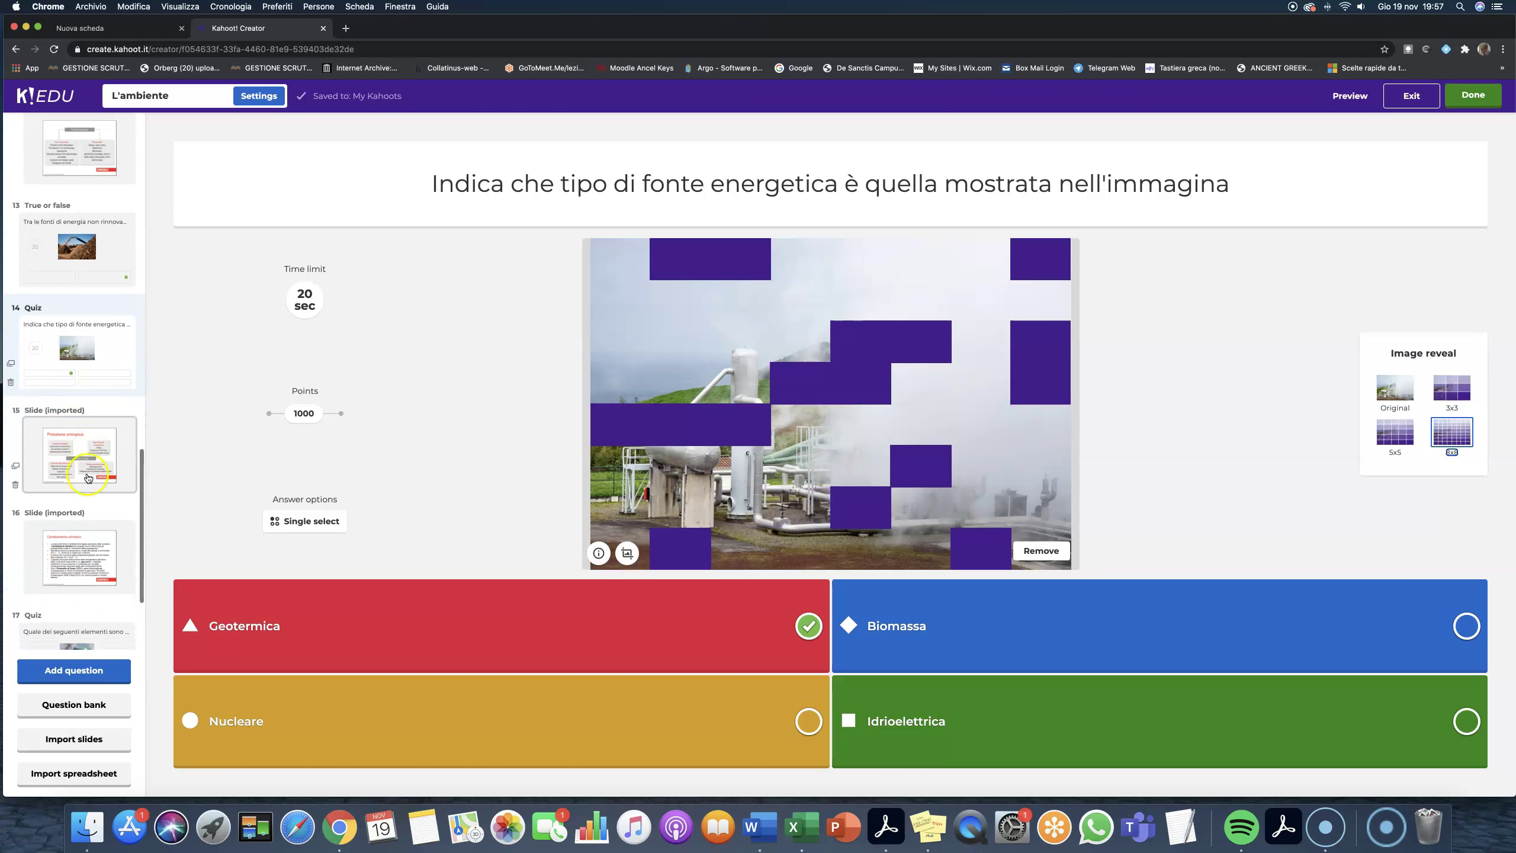
{"action": "left_click", "coordinate": [89, 442]}
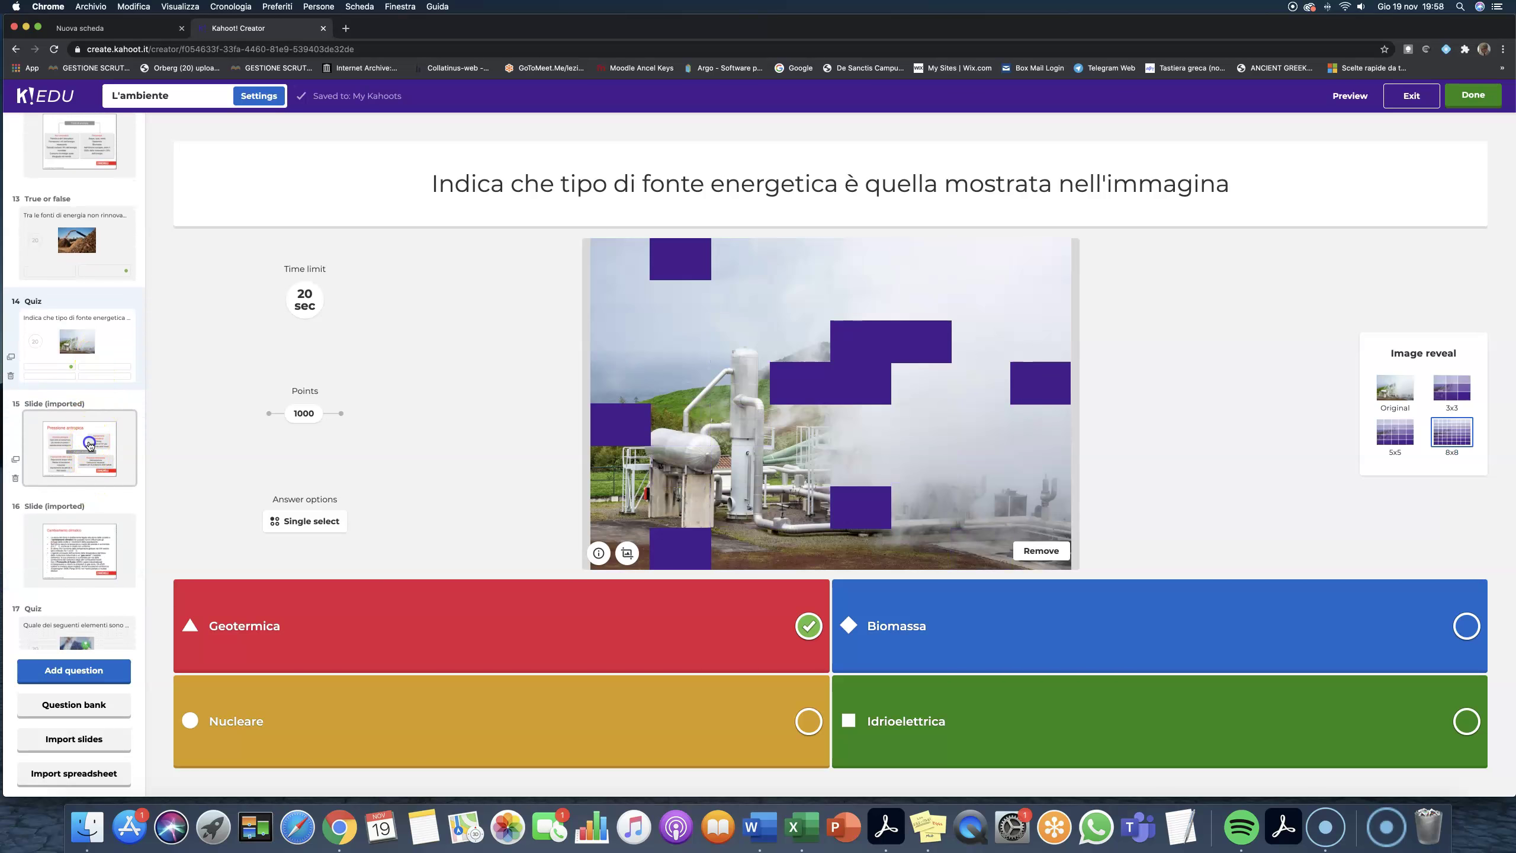
{"action": "left_click", "coordinate": [93, 548]}
{"action": "scroll", "coordinate": [94, 526], "scroll_direction": "down", "scroll_amount": 3}
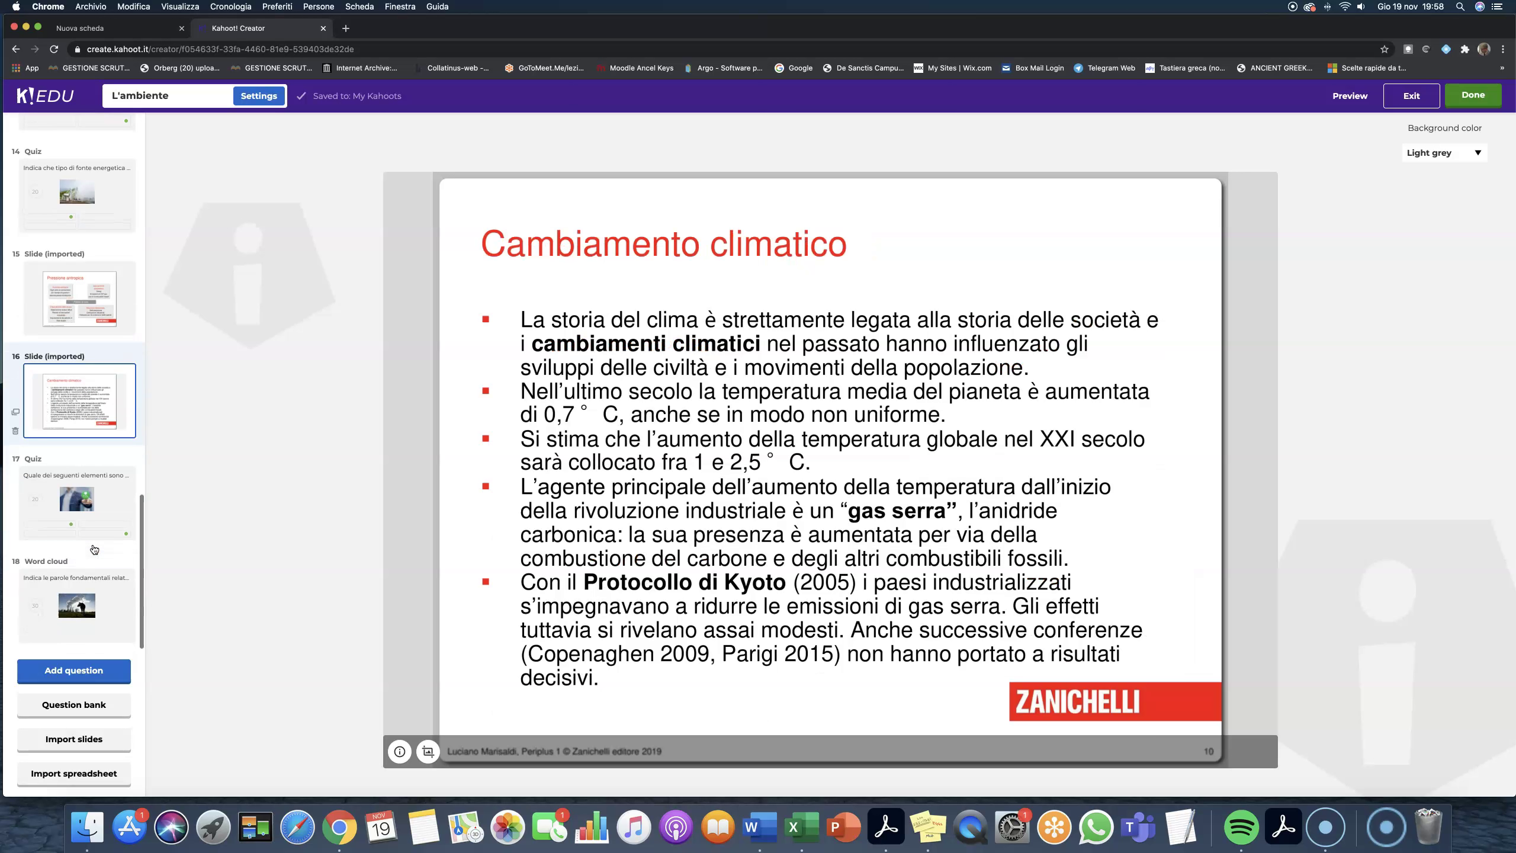
{"action": "left_click", "coordinate": [96, 518]}
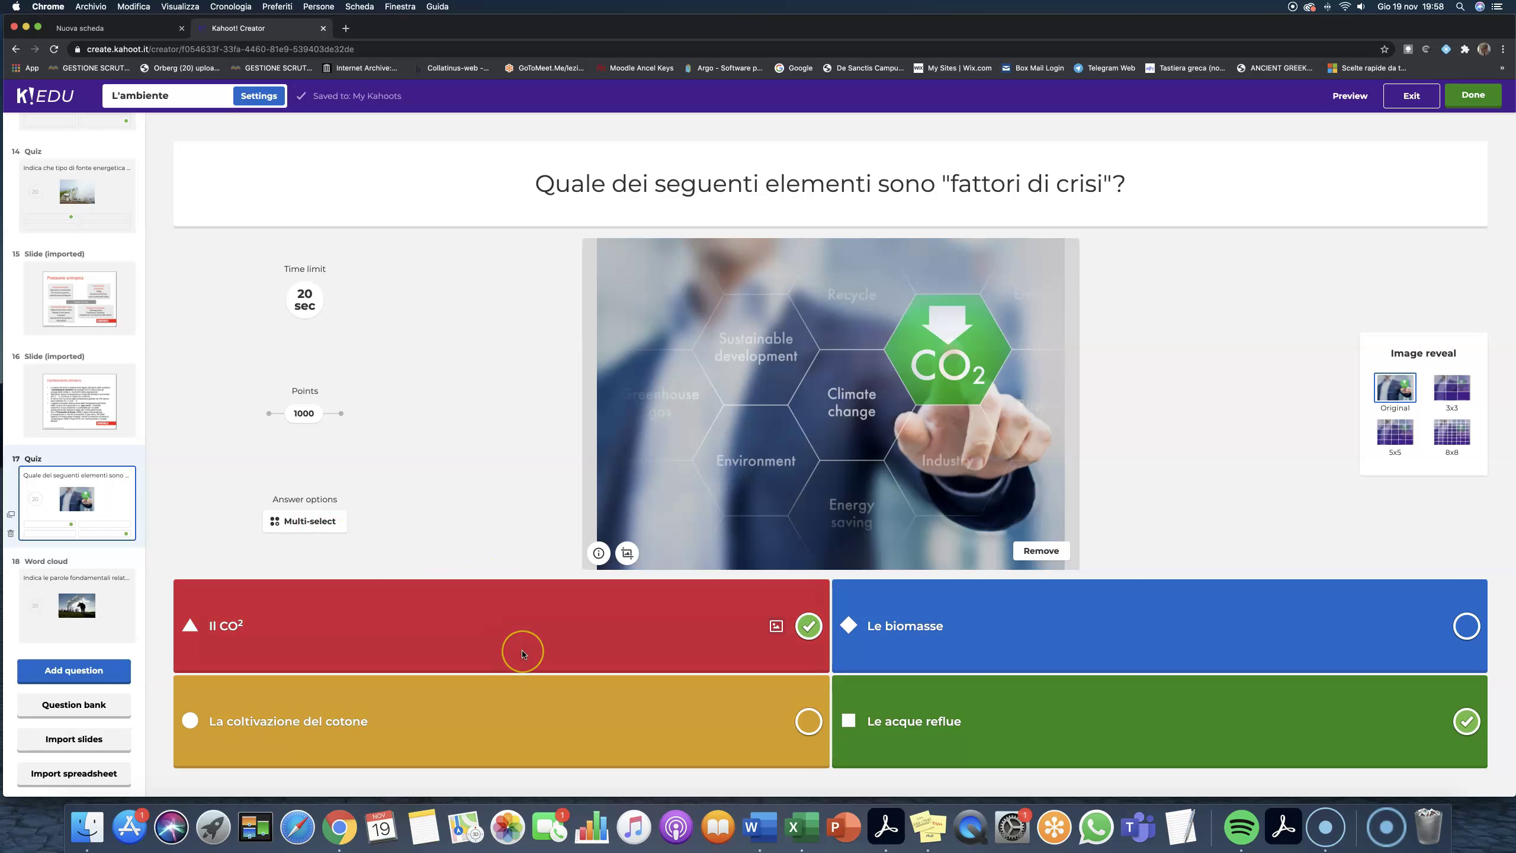
{"action": "left_click", "coordinate": [102, 601]}
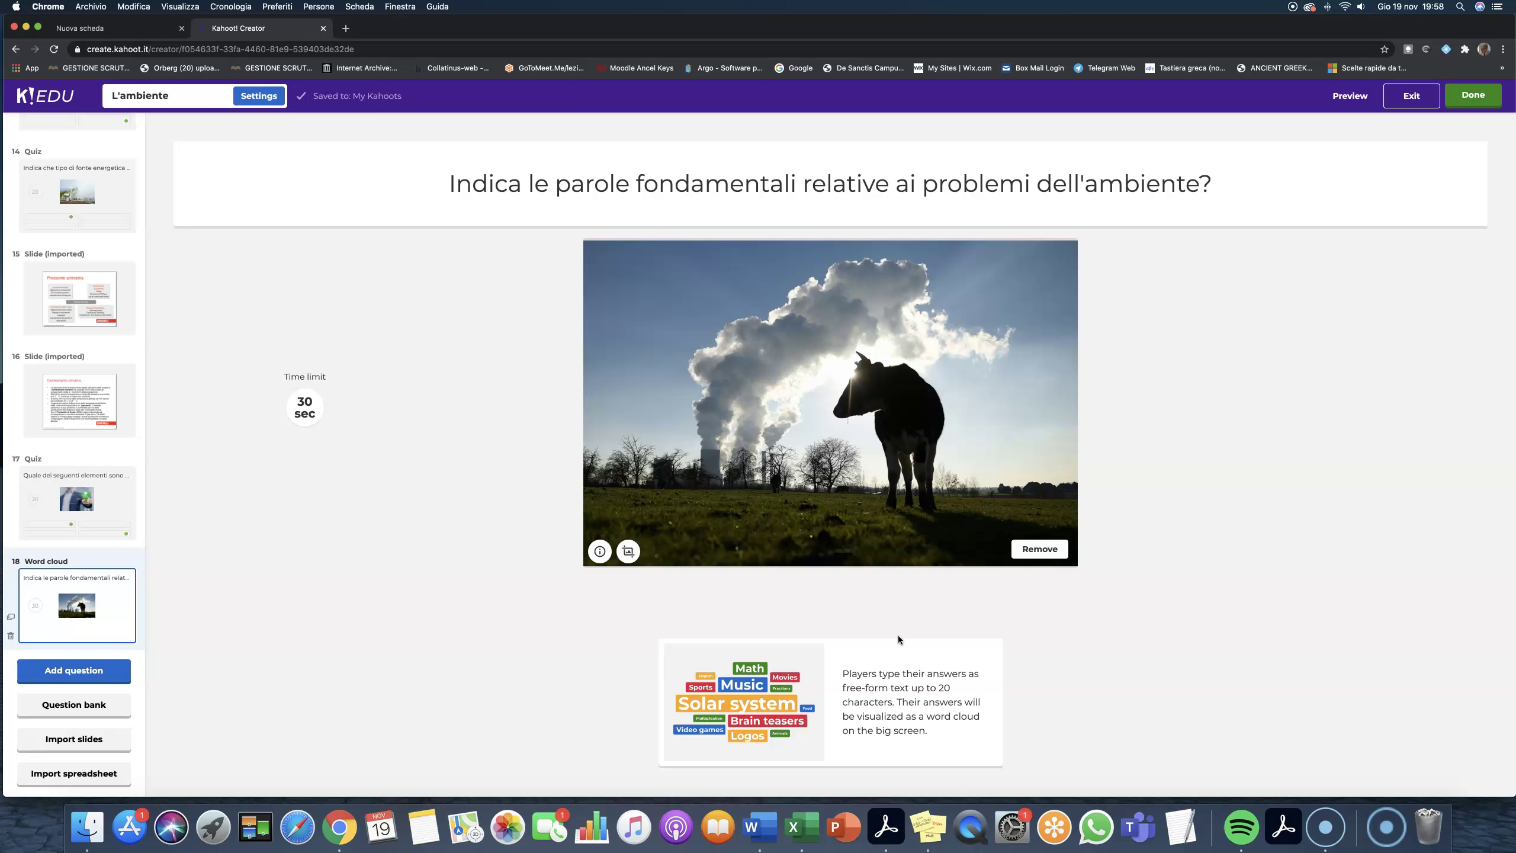
Step: Preview word cloud question 18, then close the preview and return to the list of saved kahoots
{"action": "left_click", "coordinate": [1337, 102]}
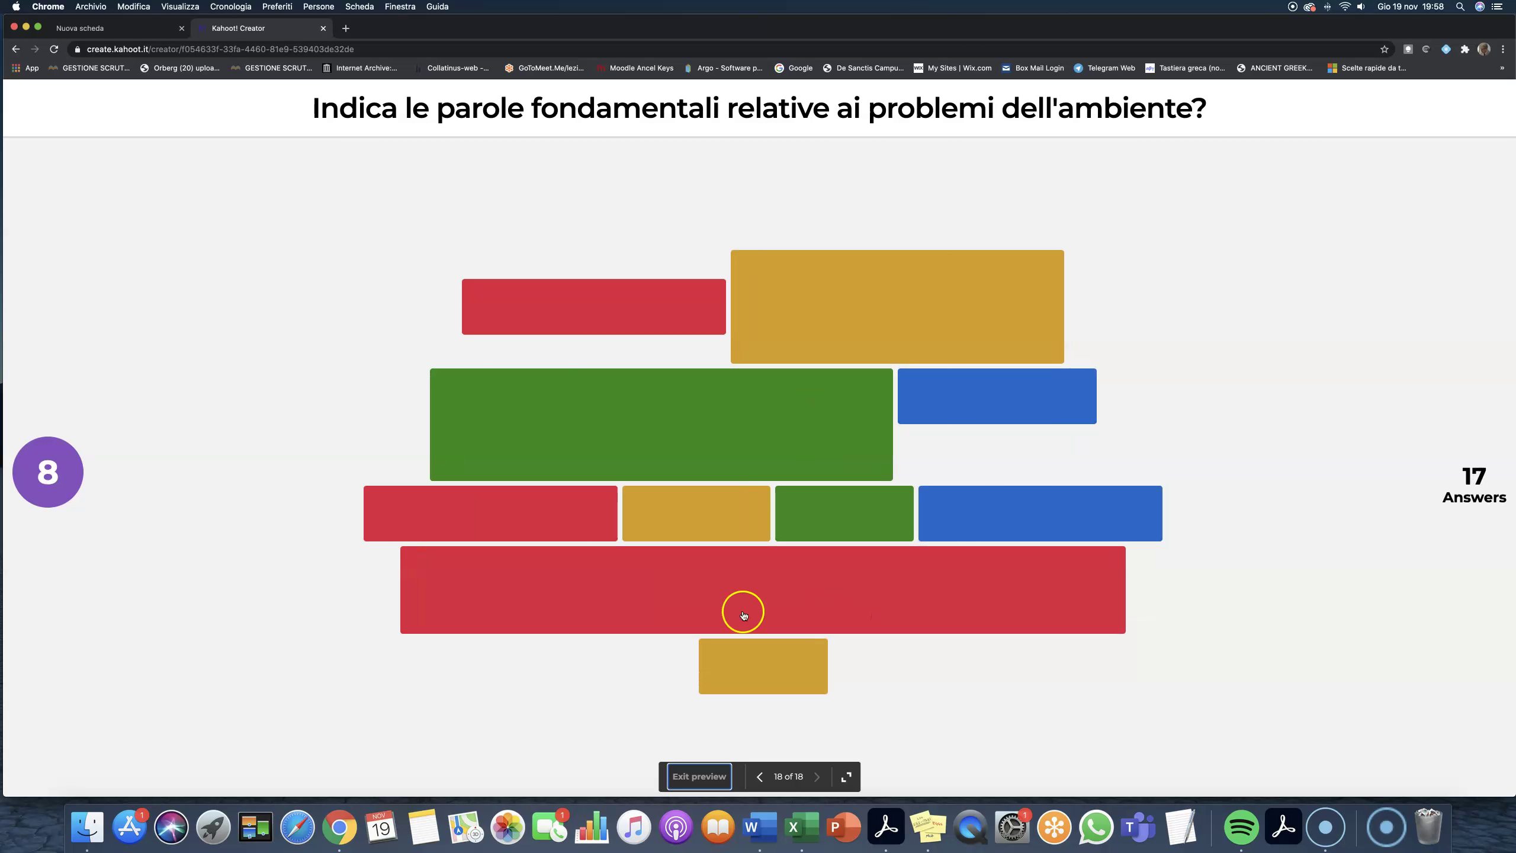
{"action": "left_click", "coordinate": [697, 774]}
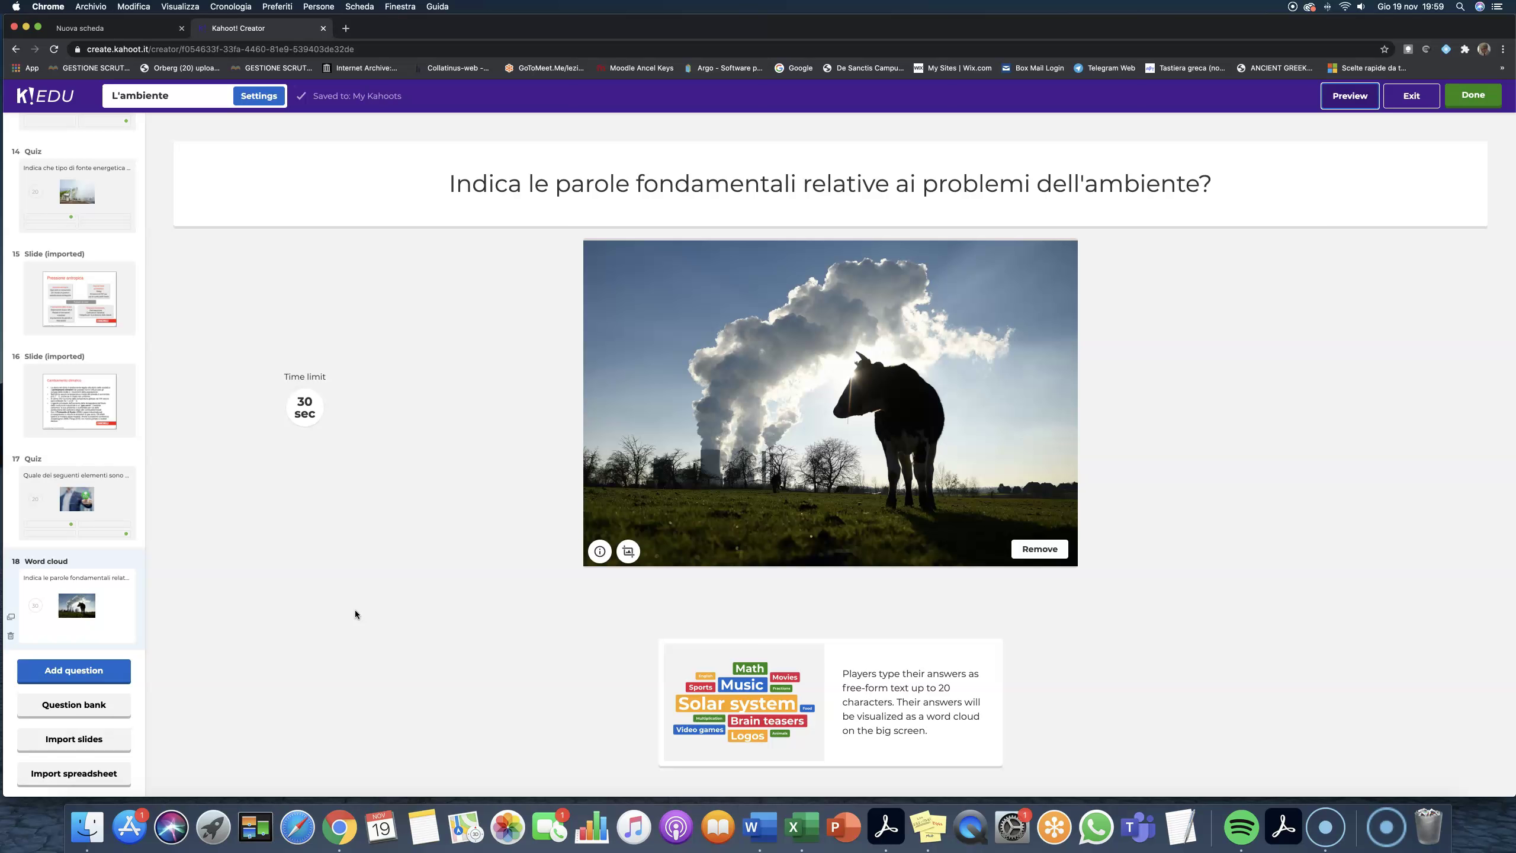
{"action": "left_click", "coordinate": [376, 545]}
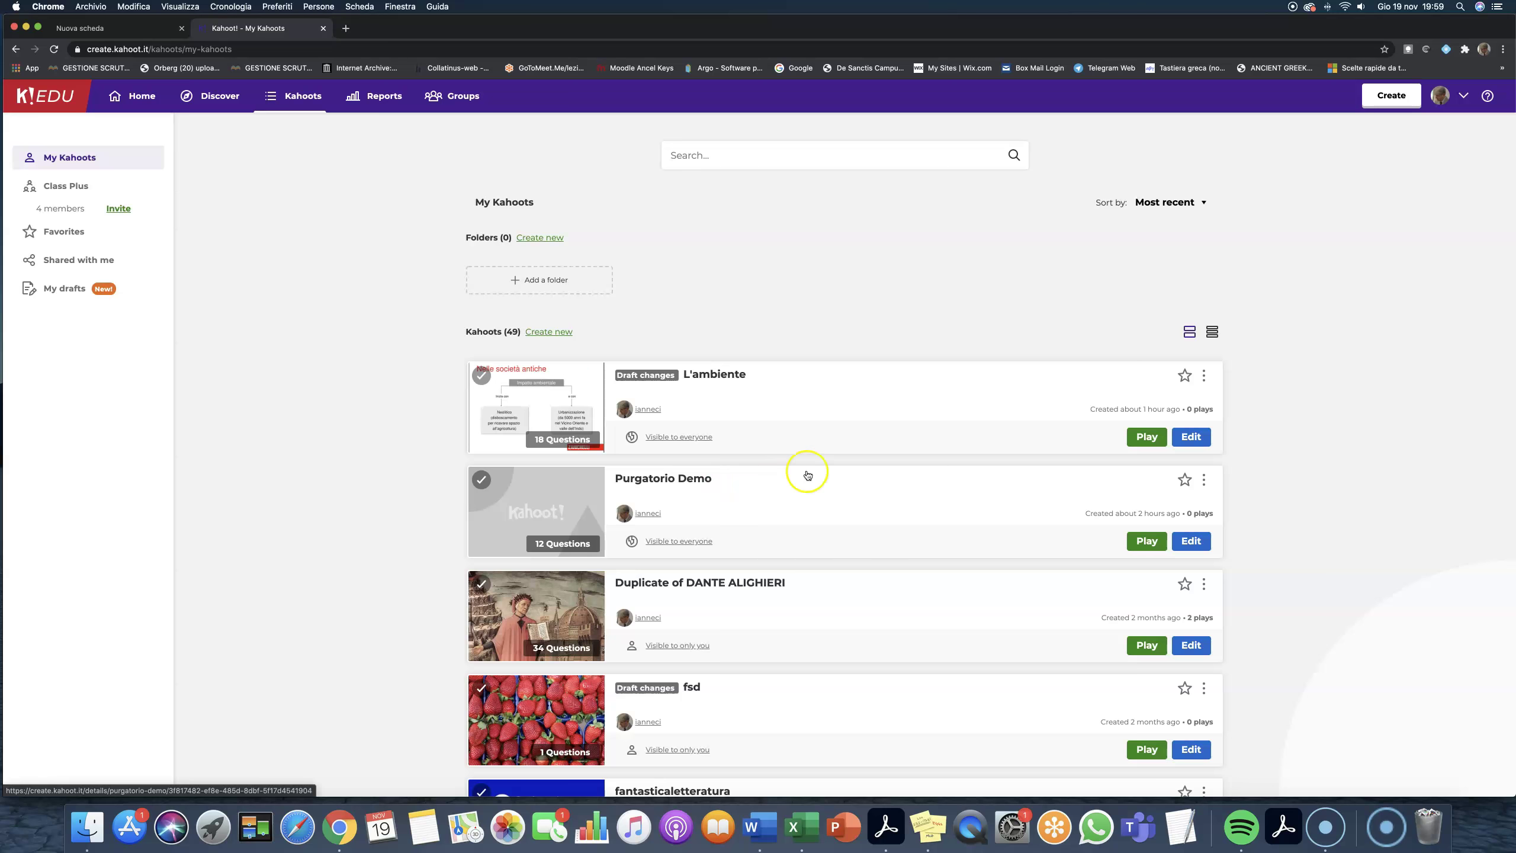
Step: Create a new blank kahoot instead of starting from one of the templates
{"action": "left_click", "coordinate": [1391, 97]}
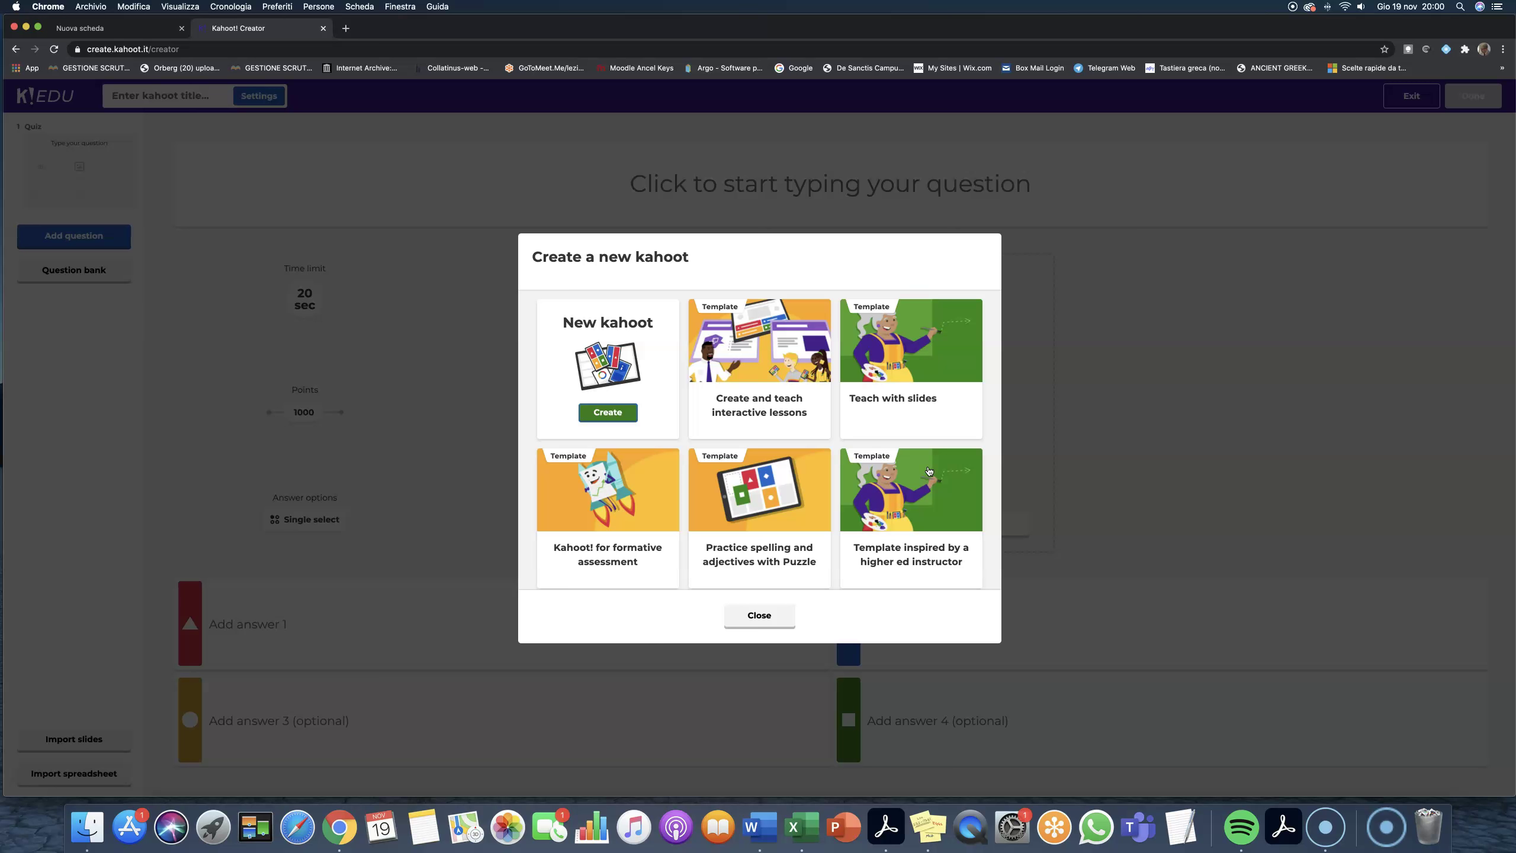
{"action": "left_click", "coordinate": [606, 374]}
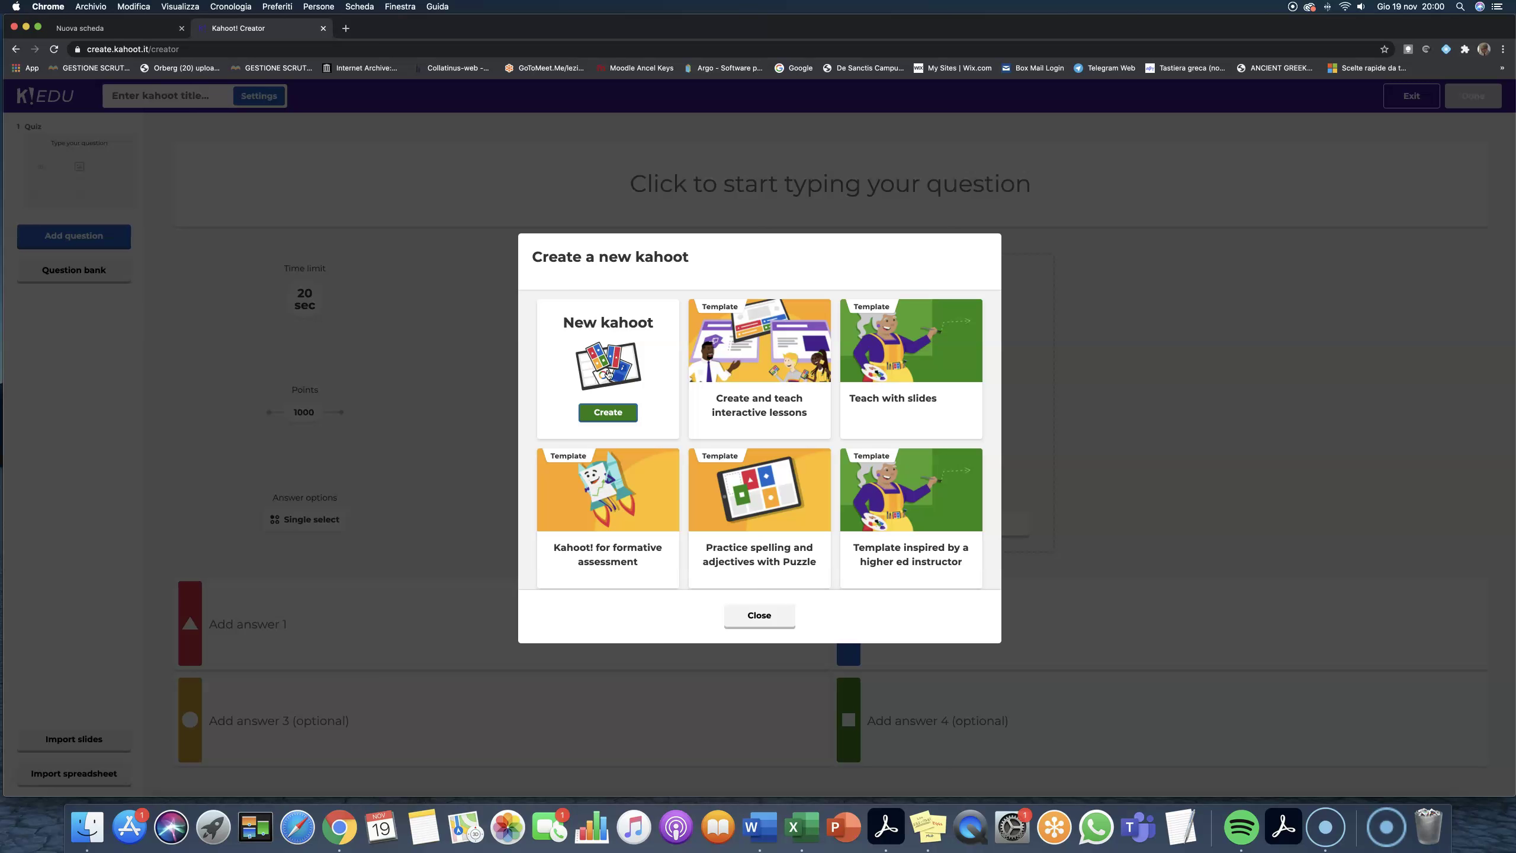
{"action": "left_click", "coordinate": [870, 406]}
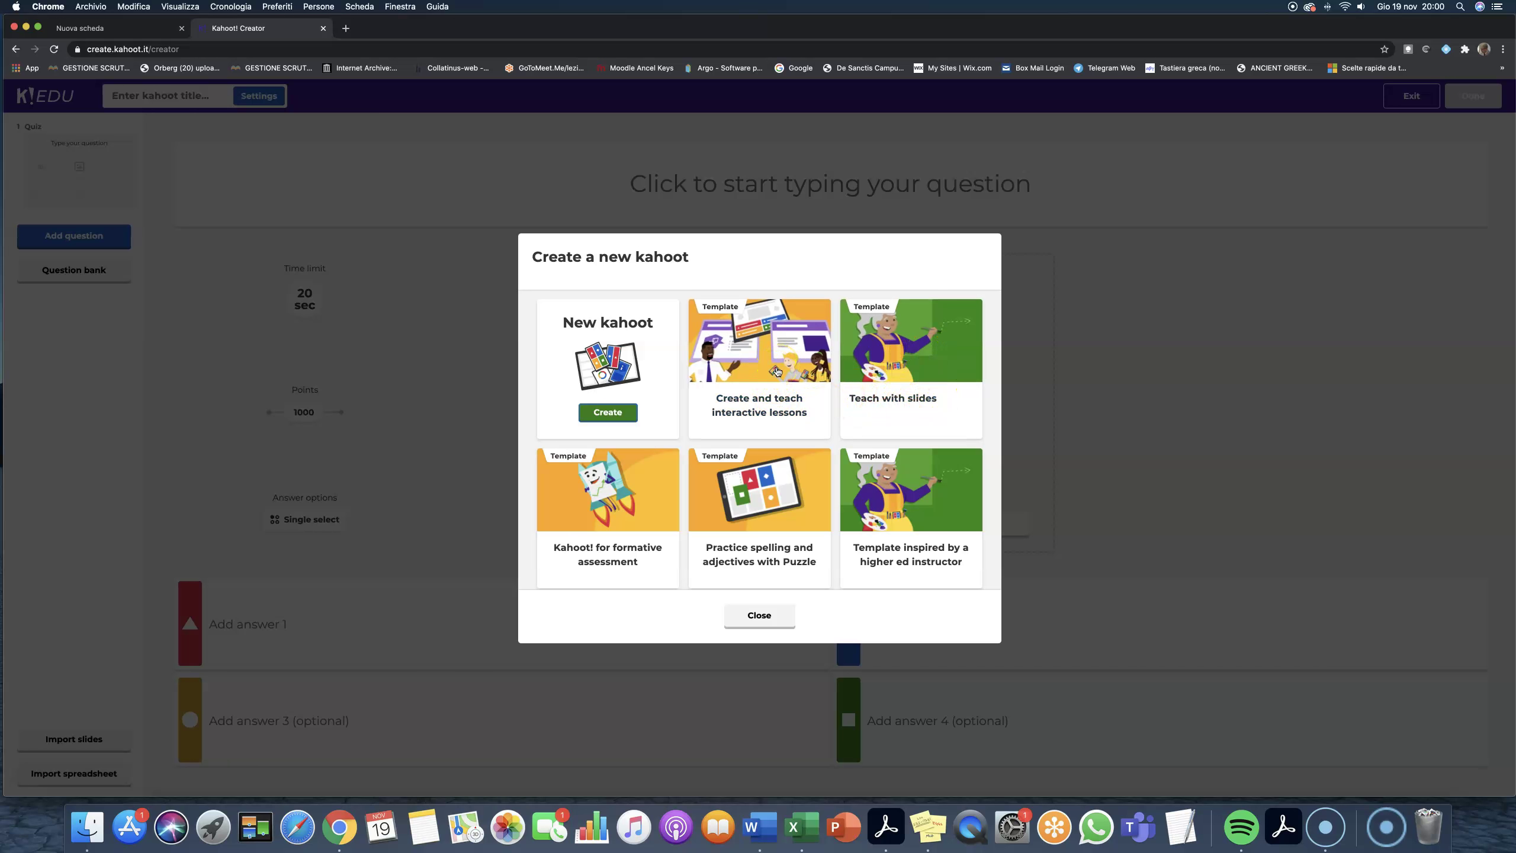
{"action": "left_click", "coordinate": [638, 517]}
{"action": "left_click", "coordinate": [778, 508]}
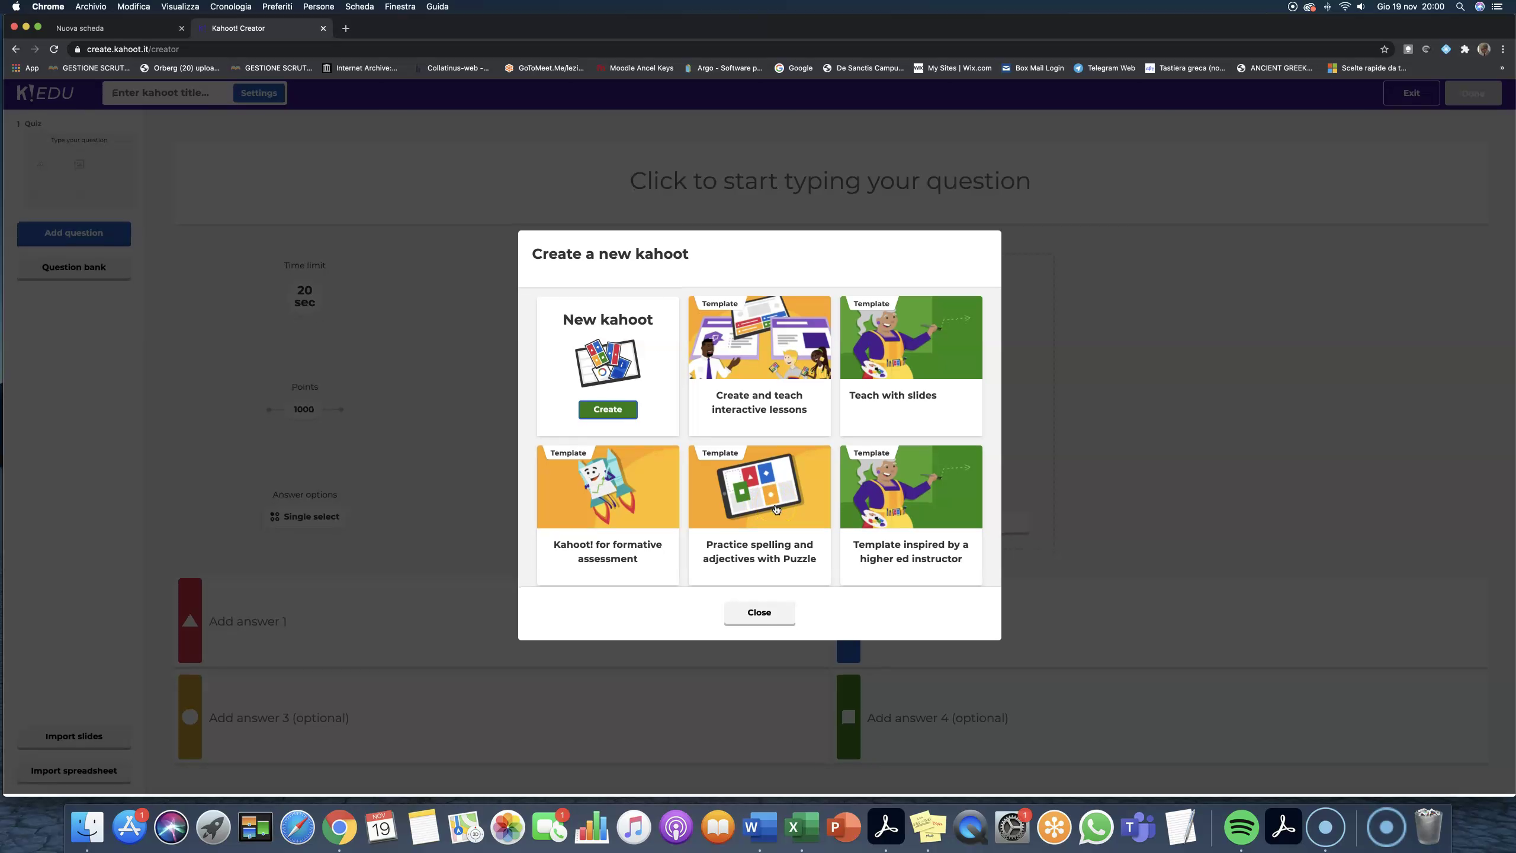
{"action": "left_click", "coordinate": [616, 412]}
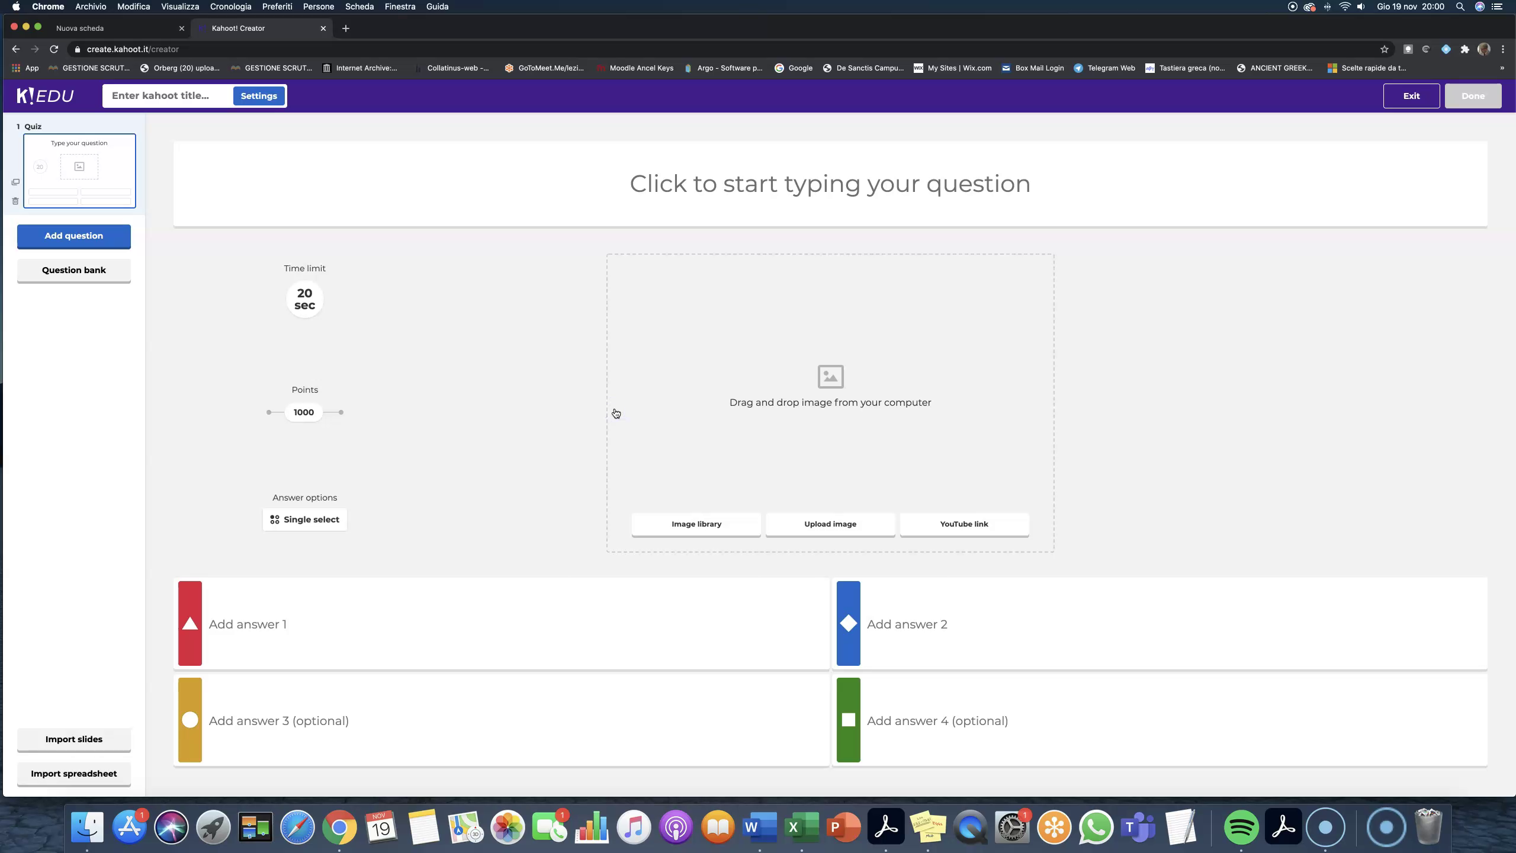
Step: Look through the special character, currency, math, Greek and other symbols available for the question text, then return to the question
{"action": "left_click", "coordinate": [785, 190]}
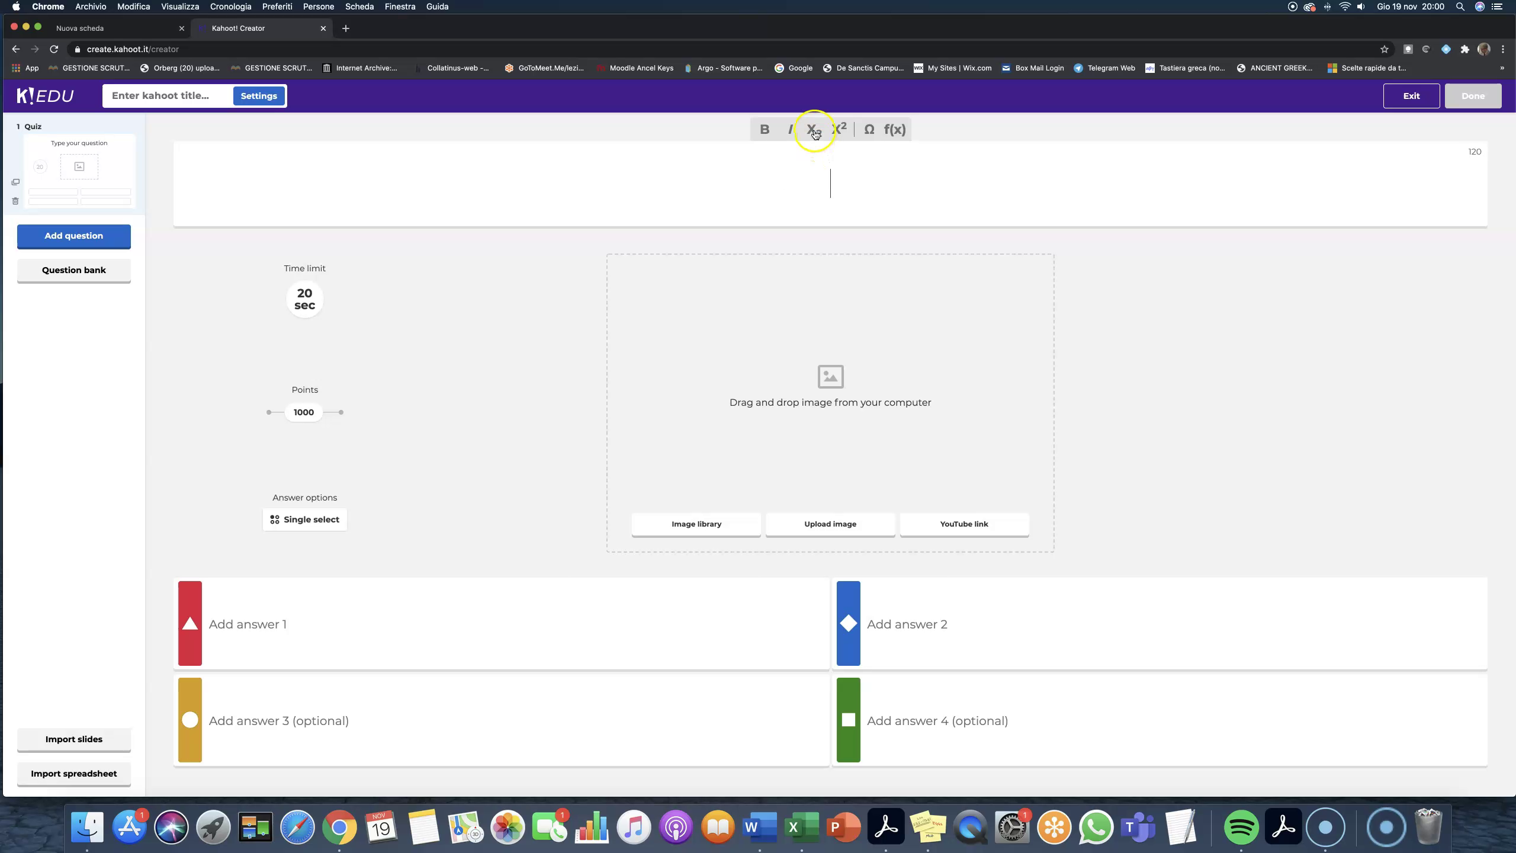
{"action": "left_click", "coordinate": [870, 131]}
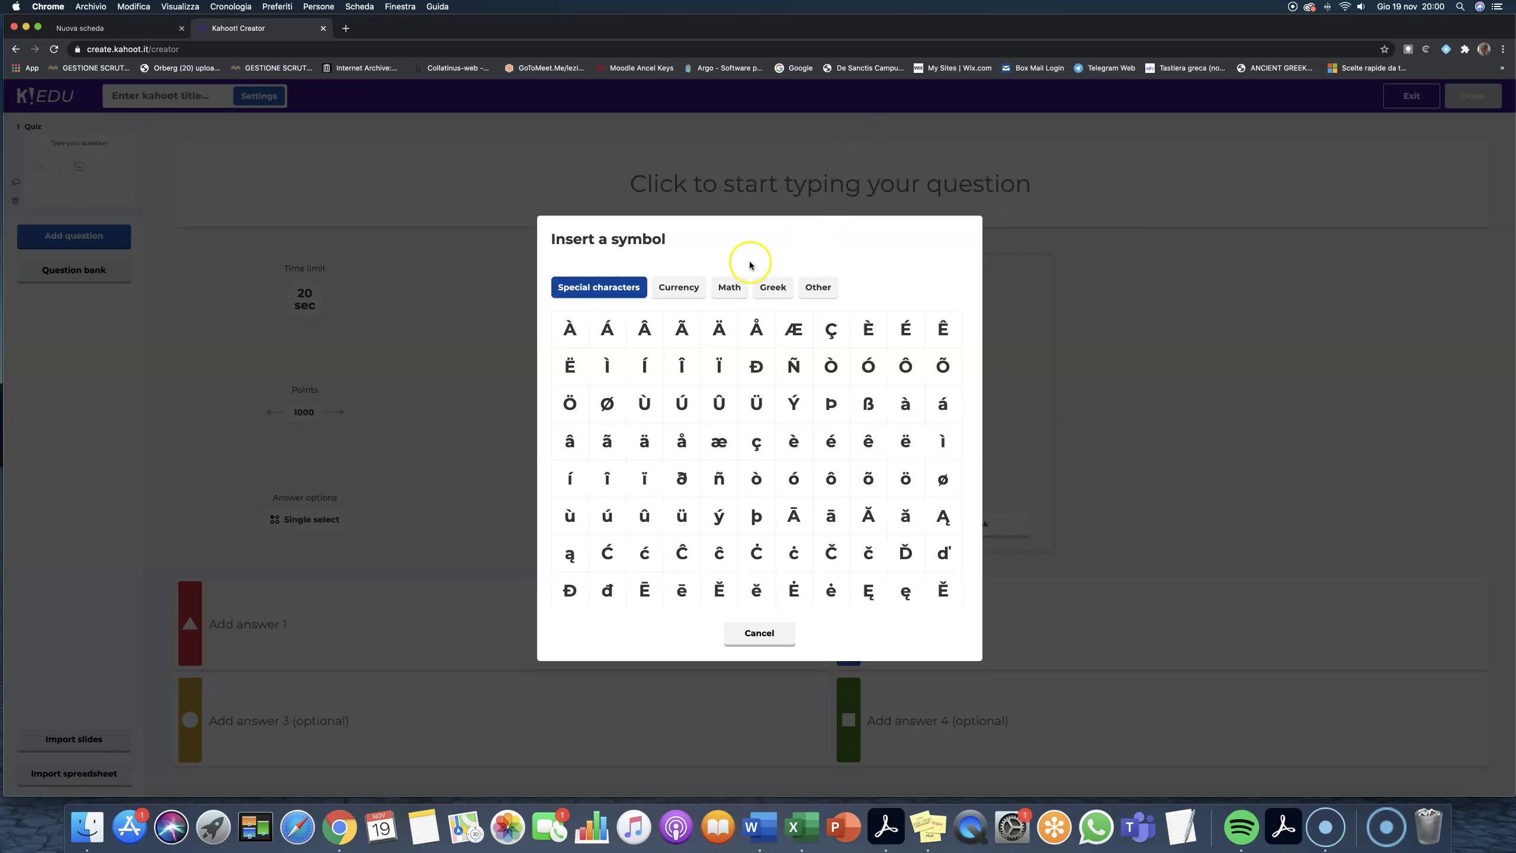
{"action": "left_click", "coordinate": [684, 292]}
{"action": "left_click", "coordinate": [728, 289]}
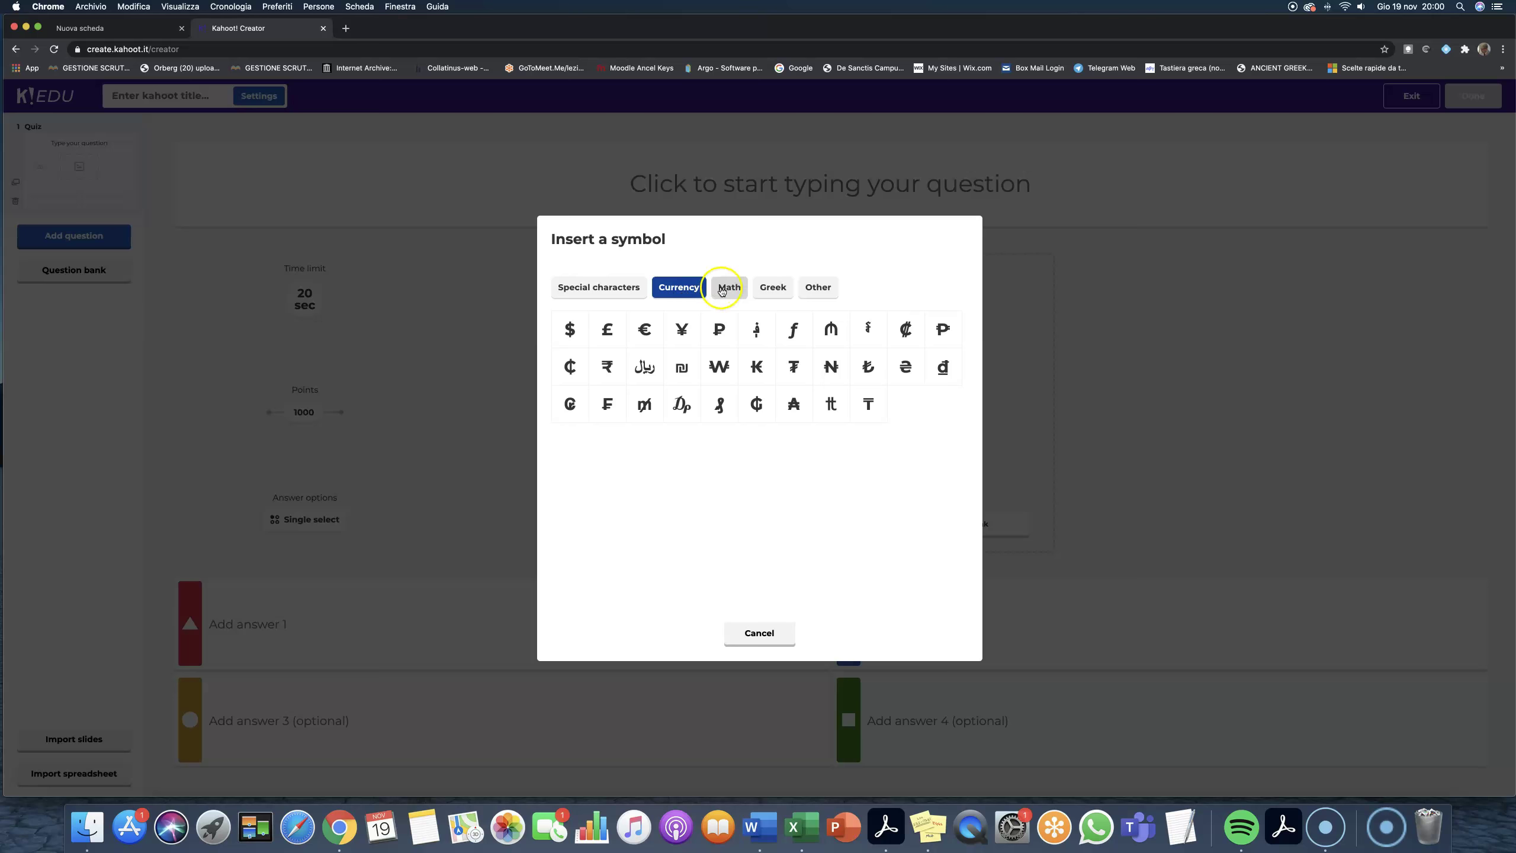
{"action": "left_click", "coordinate": [721, 367]}
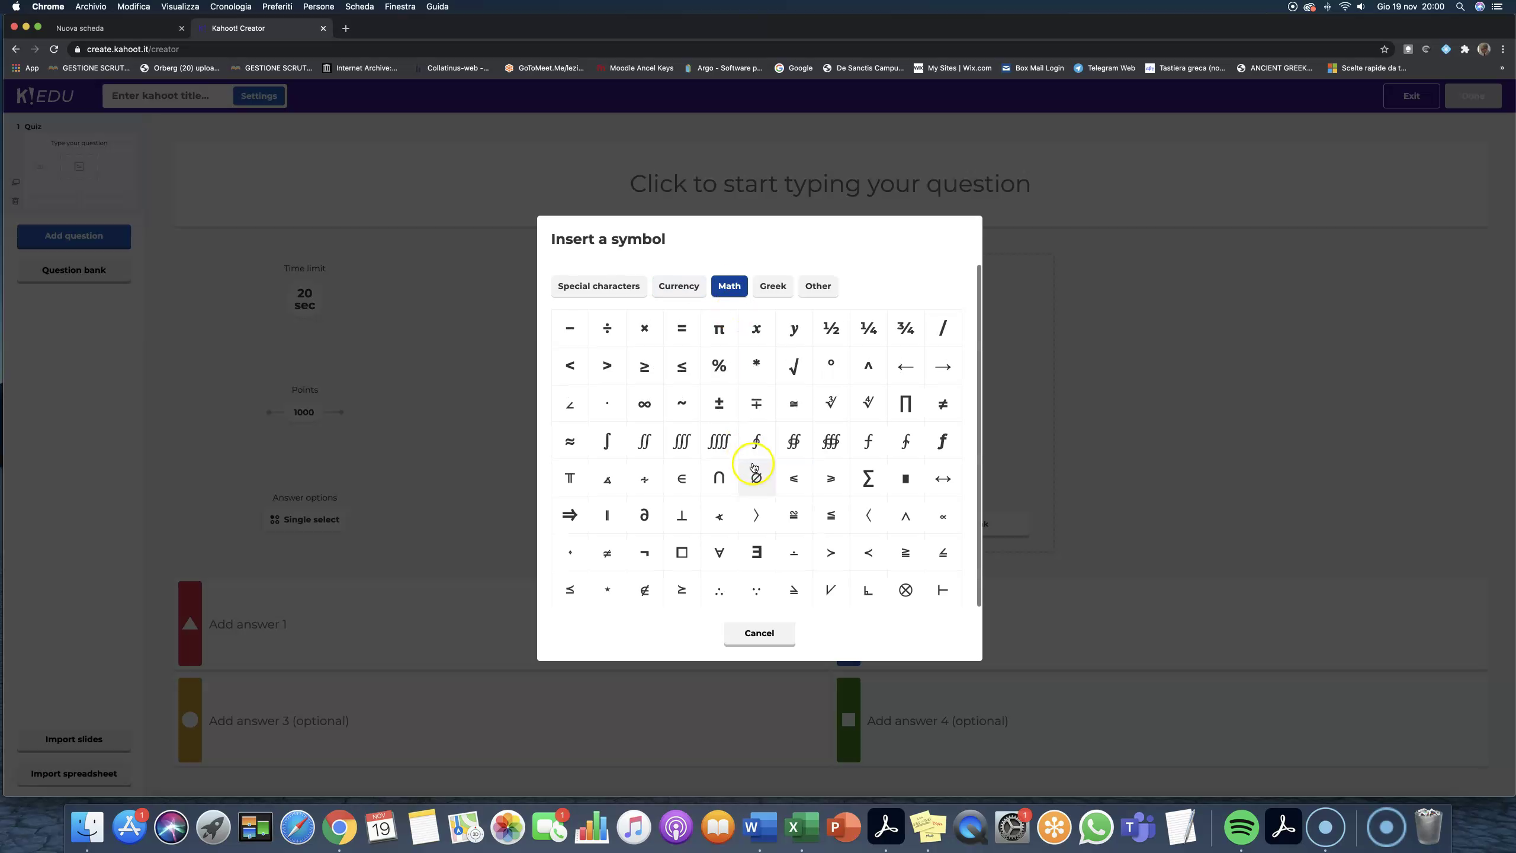
{"action": "left_click", "coordinate": [774, 289]}
{"action": "left_click", "coordinate": [818, 288]}
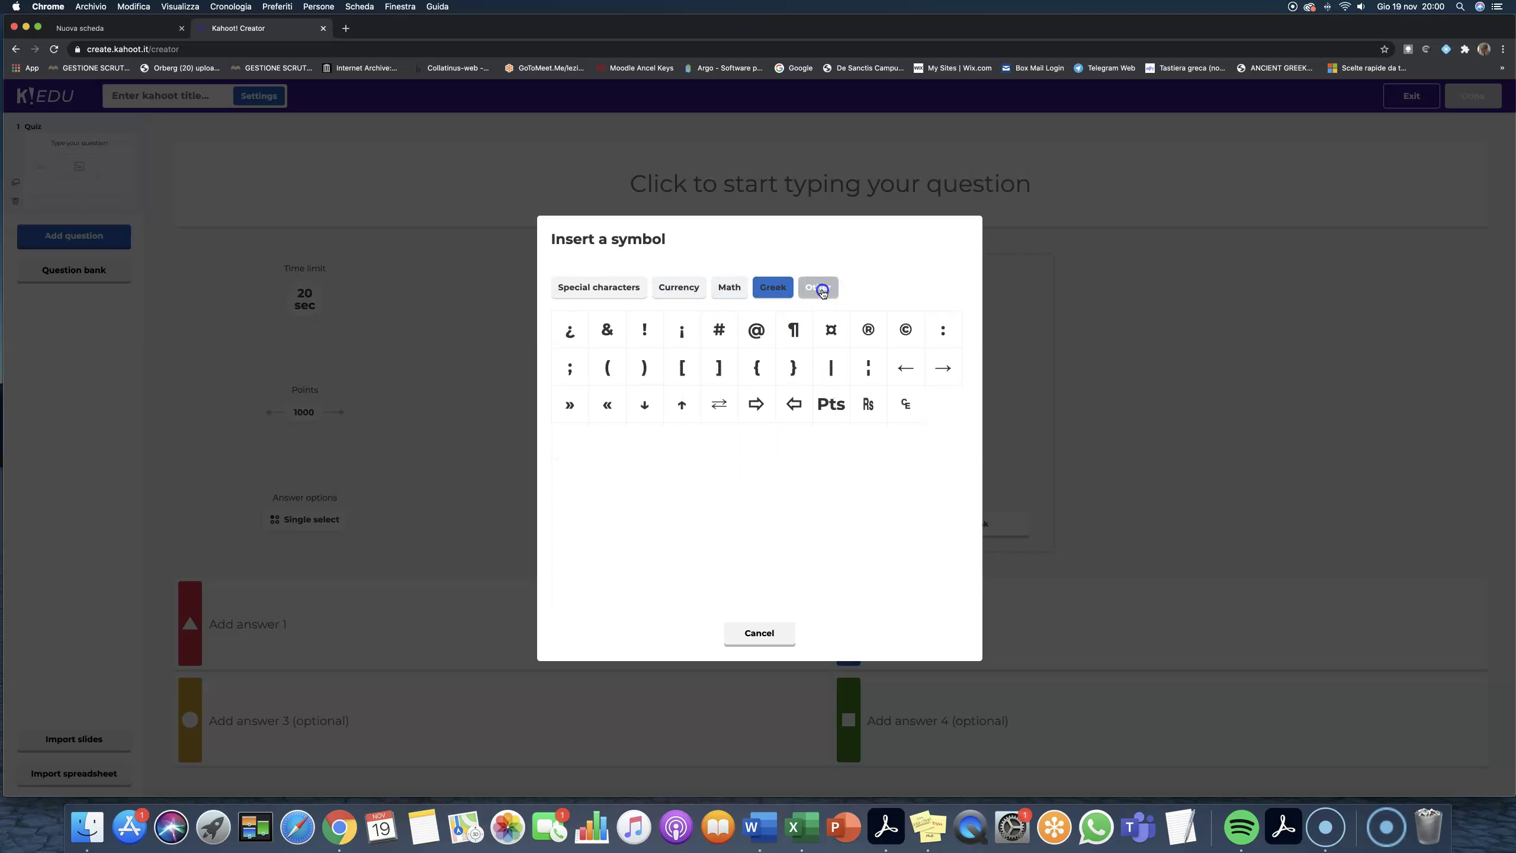
{"action": "left_click", "coordinate": [991, 209]}
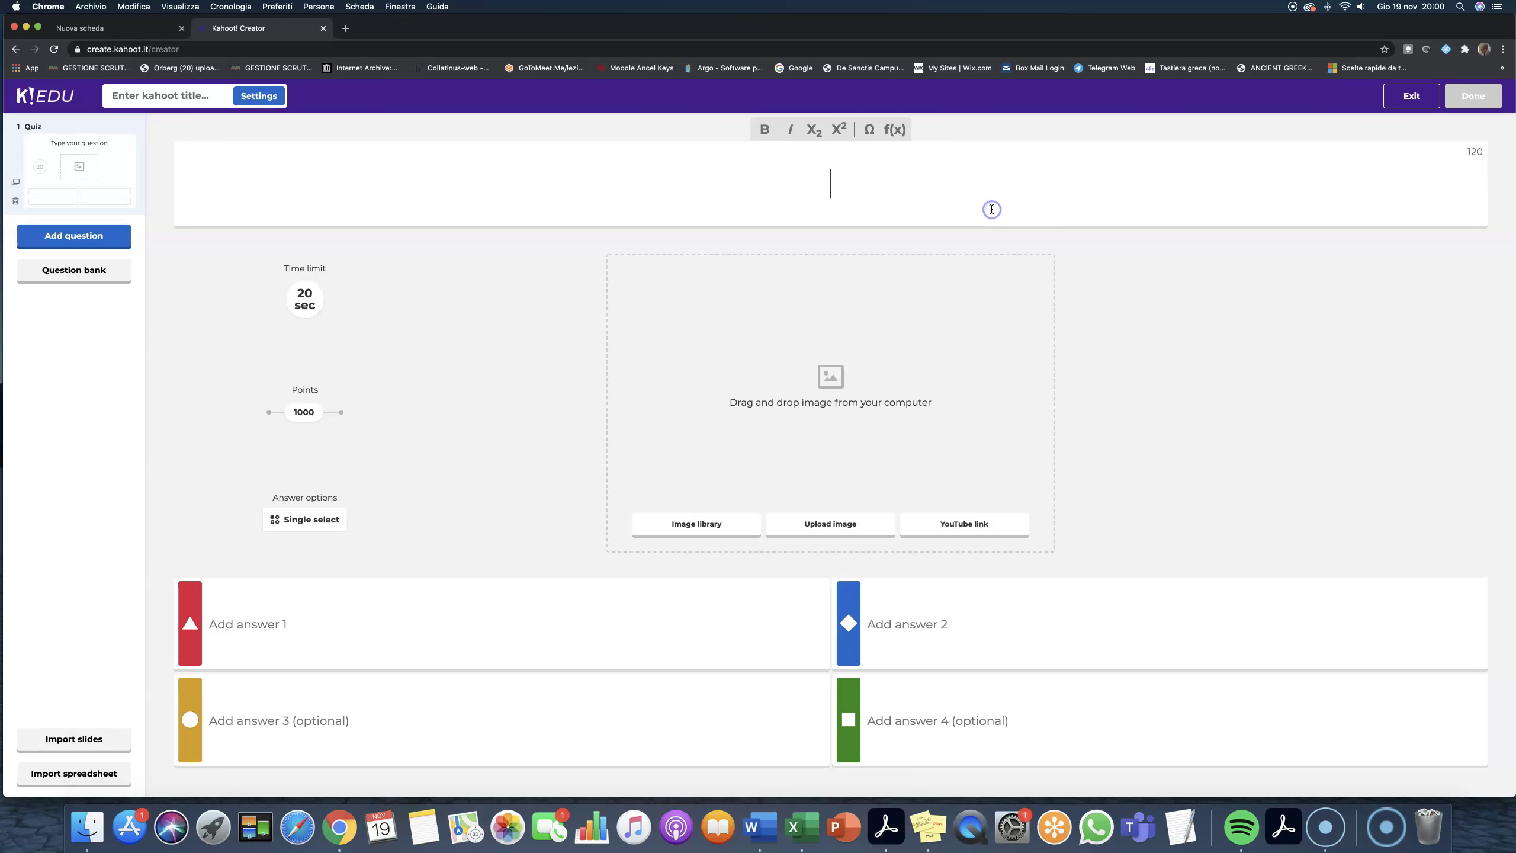
Step: Insert an equation into the question text, made of a fraction with 1 over 2 and a greater-than sign in the denominator
{"action": "left_click", "coordinate": [894, 131]}
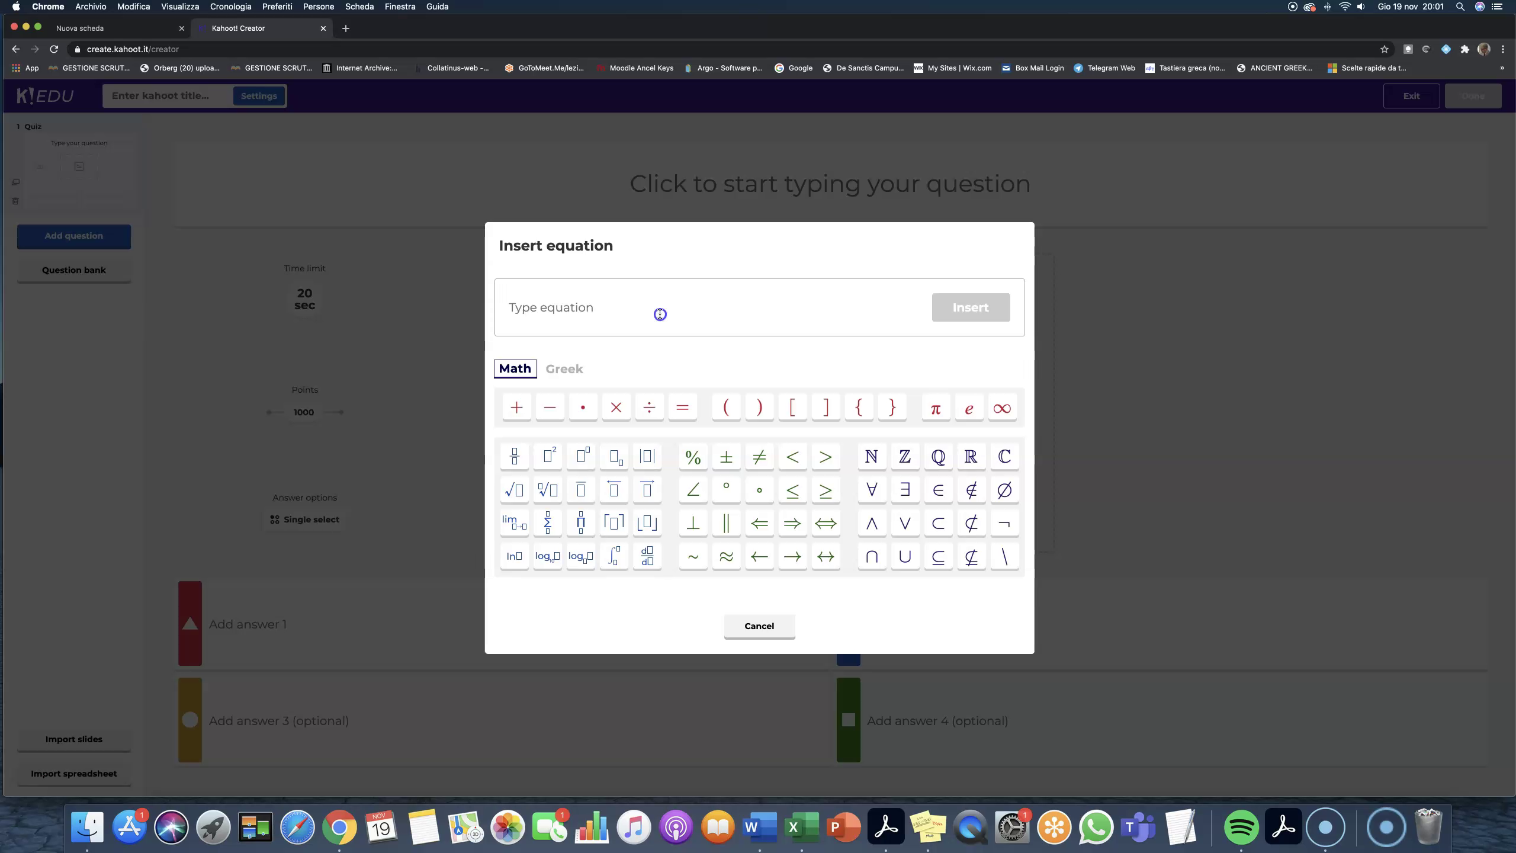
{"action": "left_click", "coordinate": [512, 465]}
{"action": "left_click", "coordinate": [522, 310]}
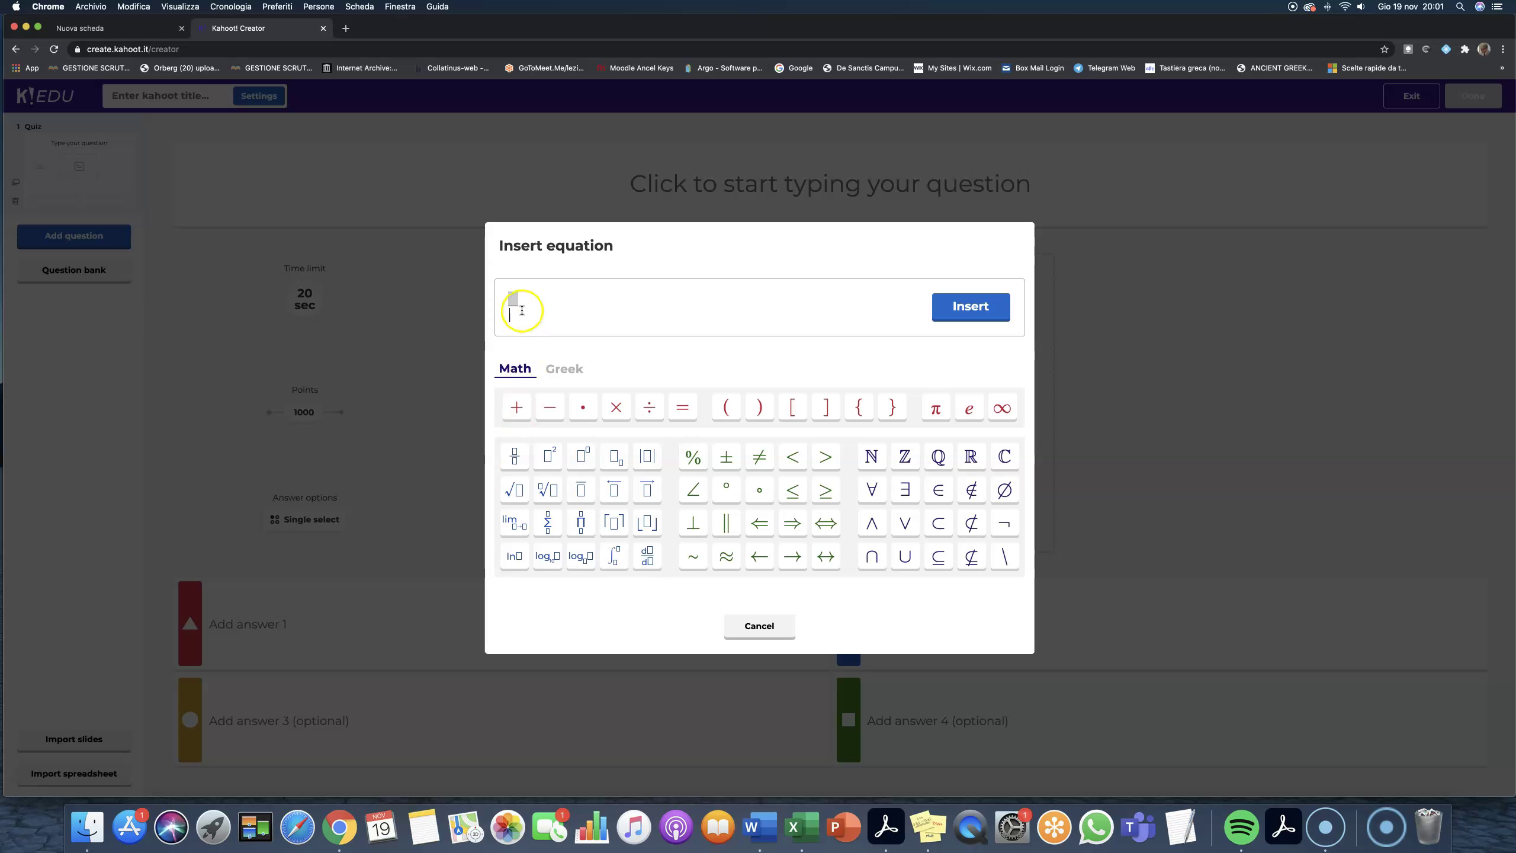
{"action": "left_click", "coordinate": [512, 308]}
{"action": "type", "text": "1/2"}
{"action": "left_click", "coordinate": [826, 456]}
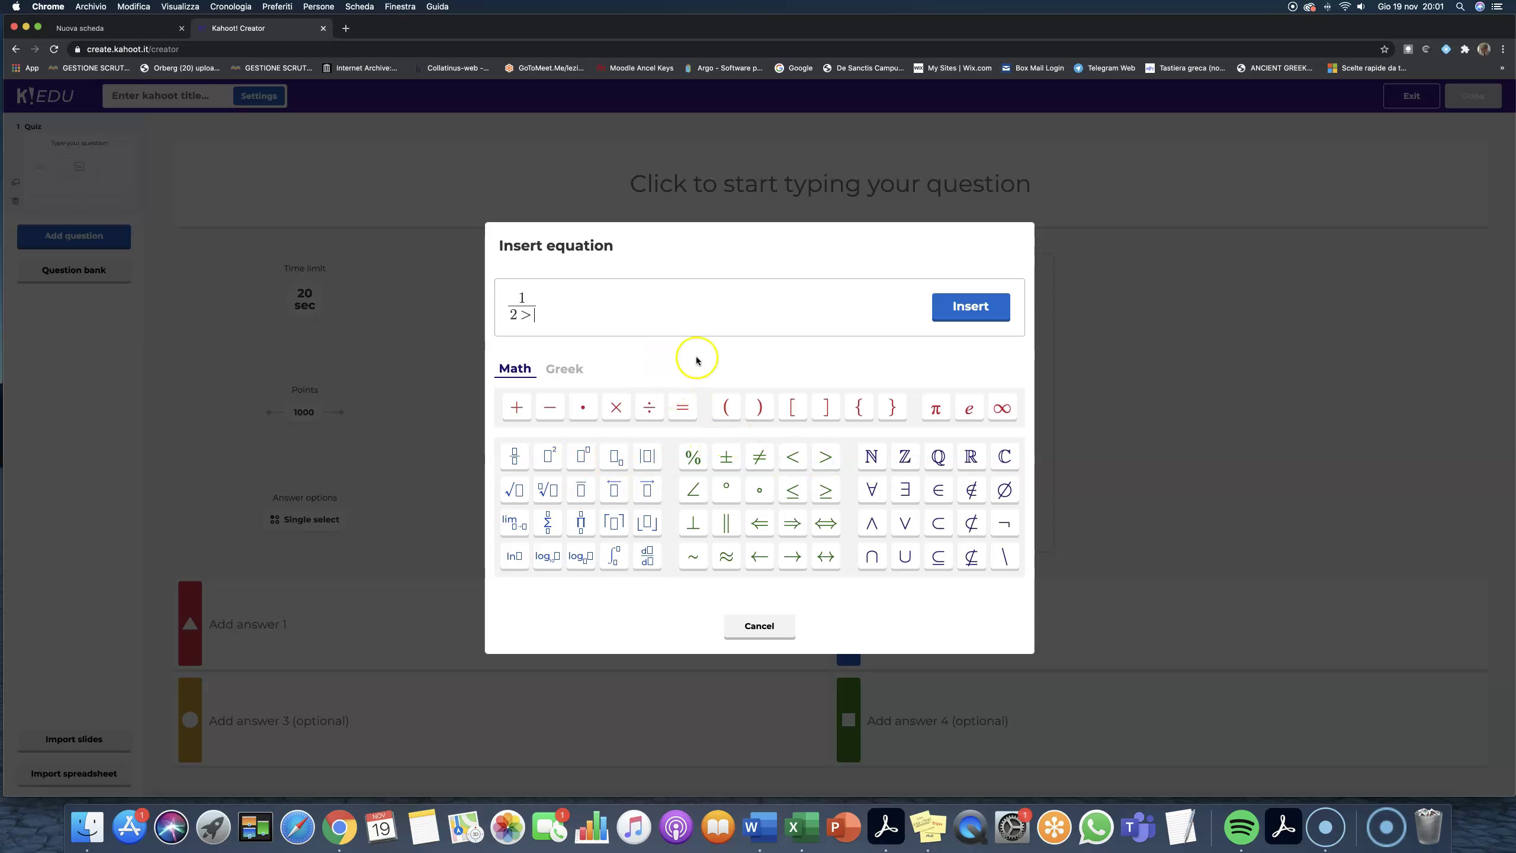
{"action": "left_click", "coordinate": [958, 321]}
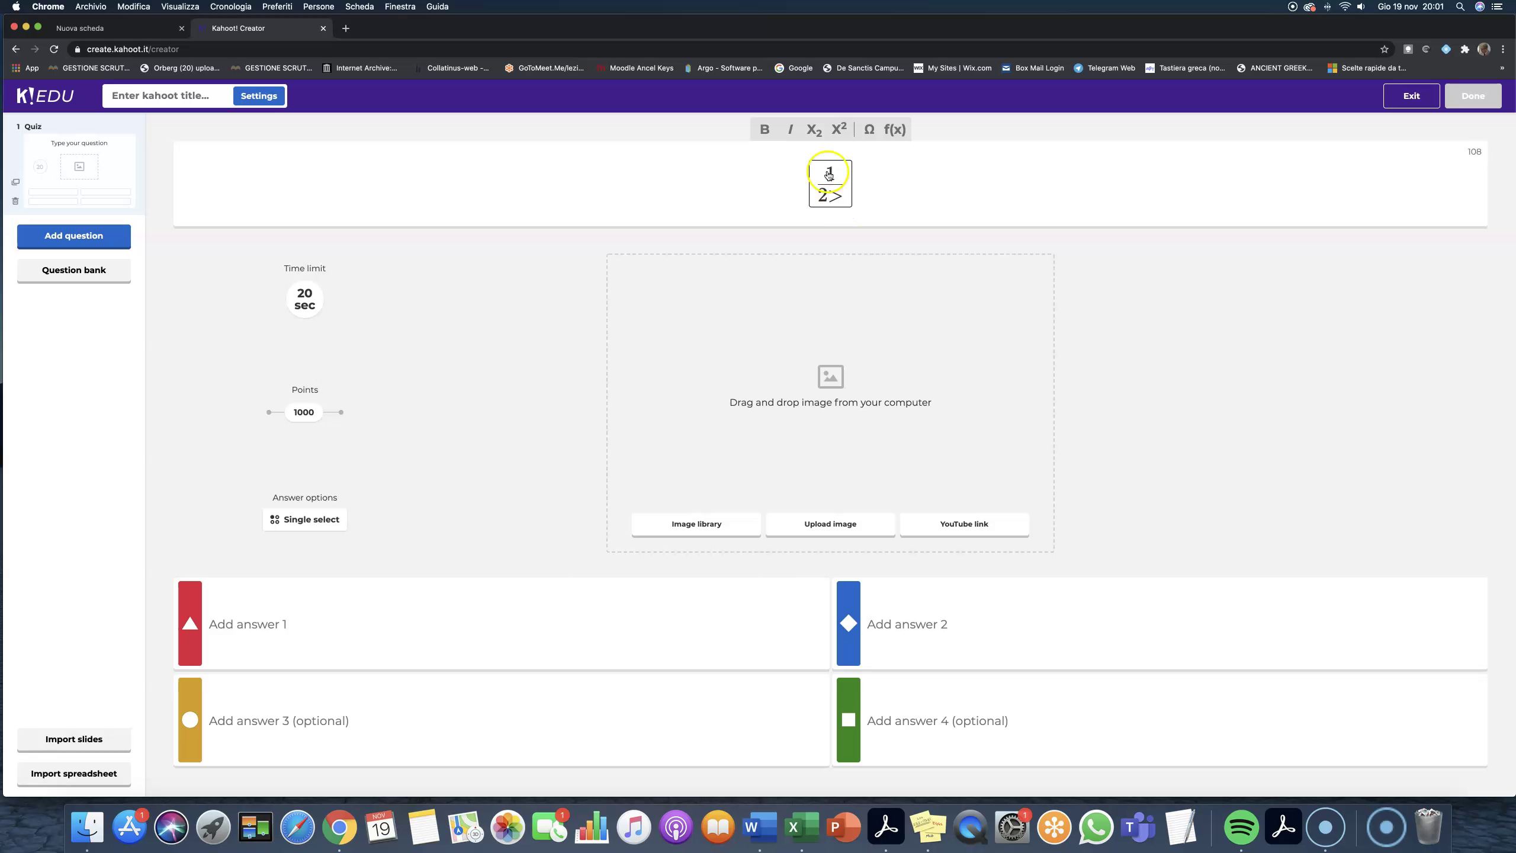
{"action": "left_click", "coordinate": [712, 522]}
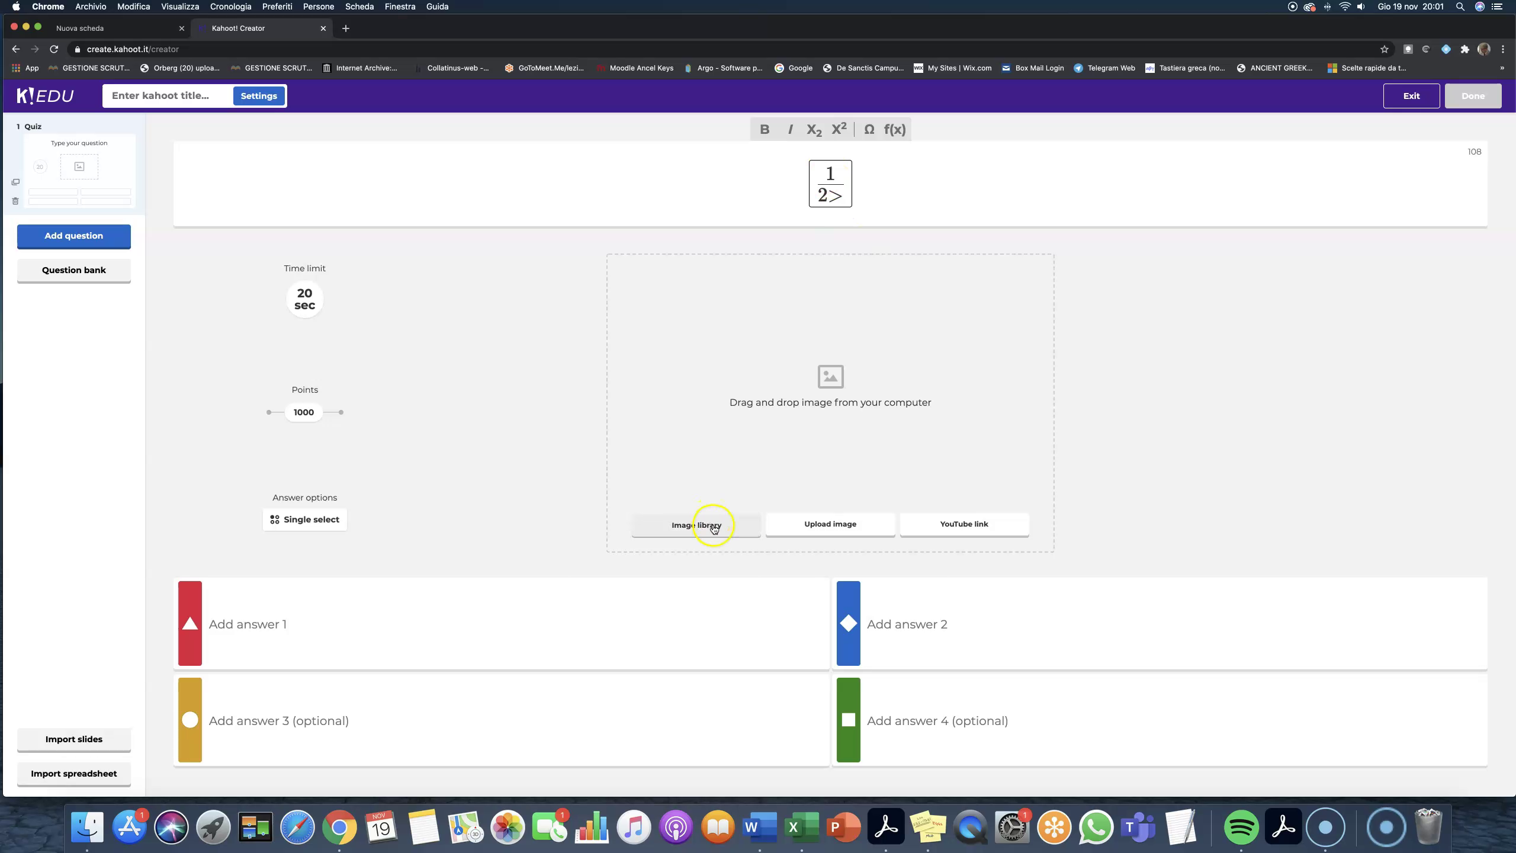
Step: Replace the equation in the question field with the text "Chi era Garibaldi?"
{"action": "left_click", "coordinate": [858, 208]}
{"action": "key", "text": "BackSpace"}
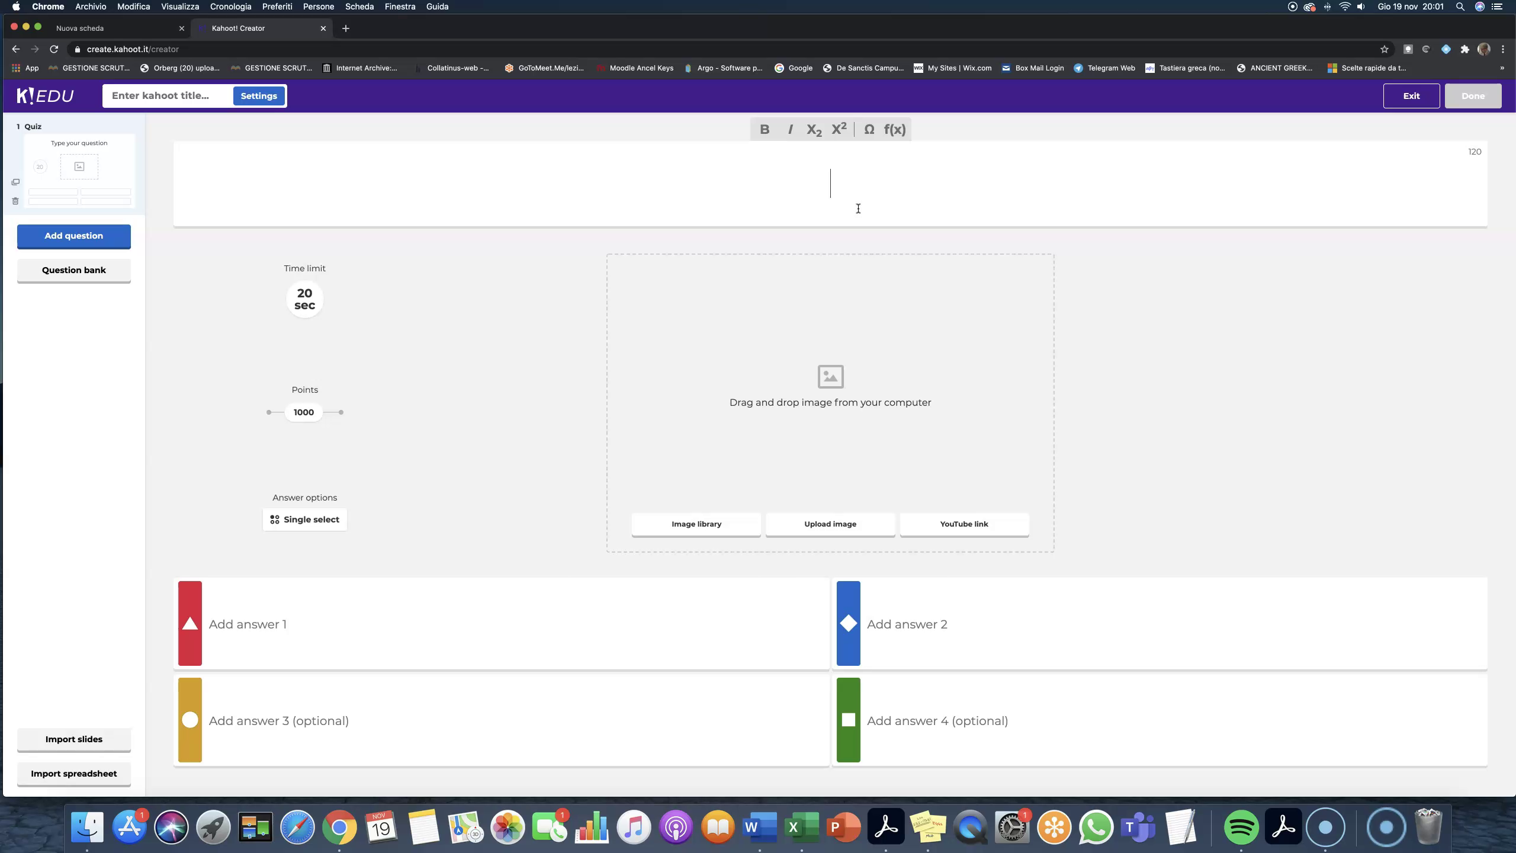
{"action": "type", "text": "Chi era Garibaldi?"}
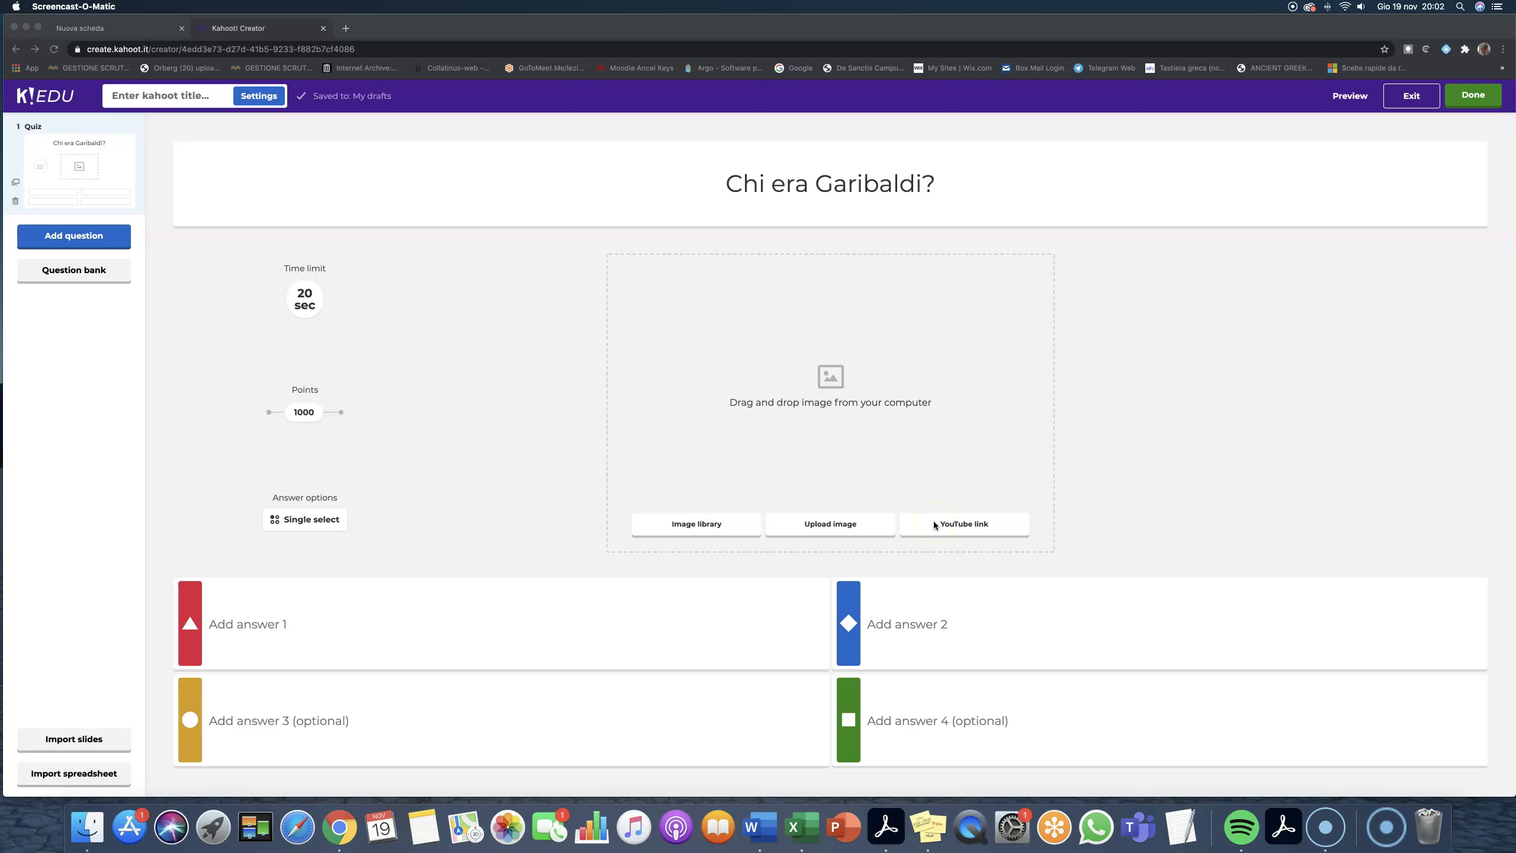
{"action": "left_click", "coordinate": [536, 525]}
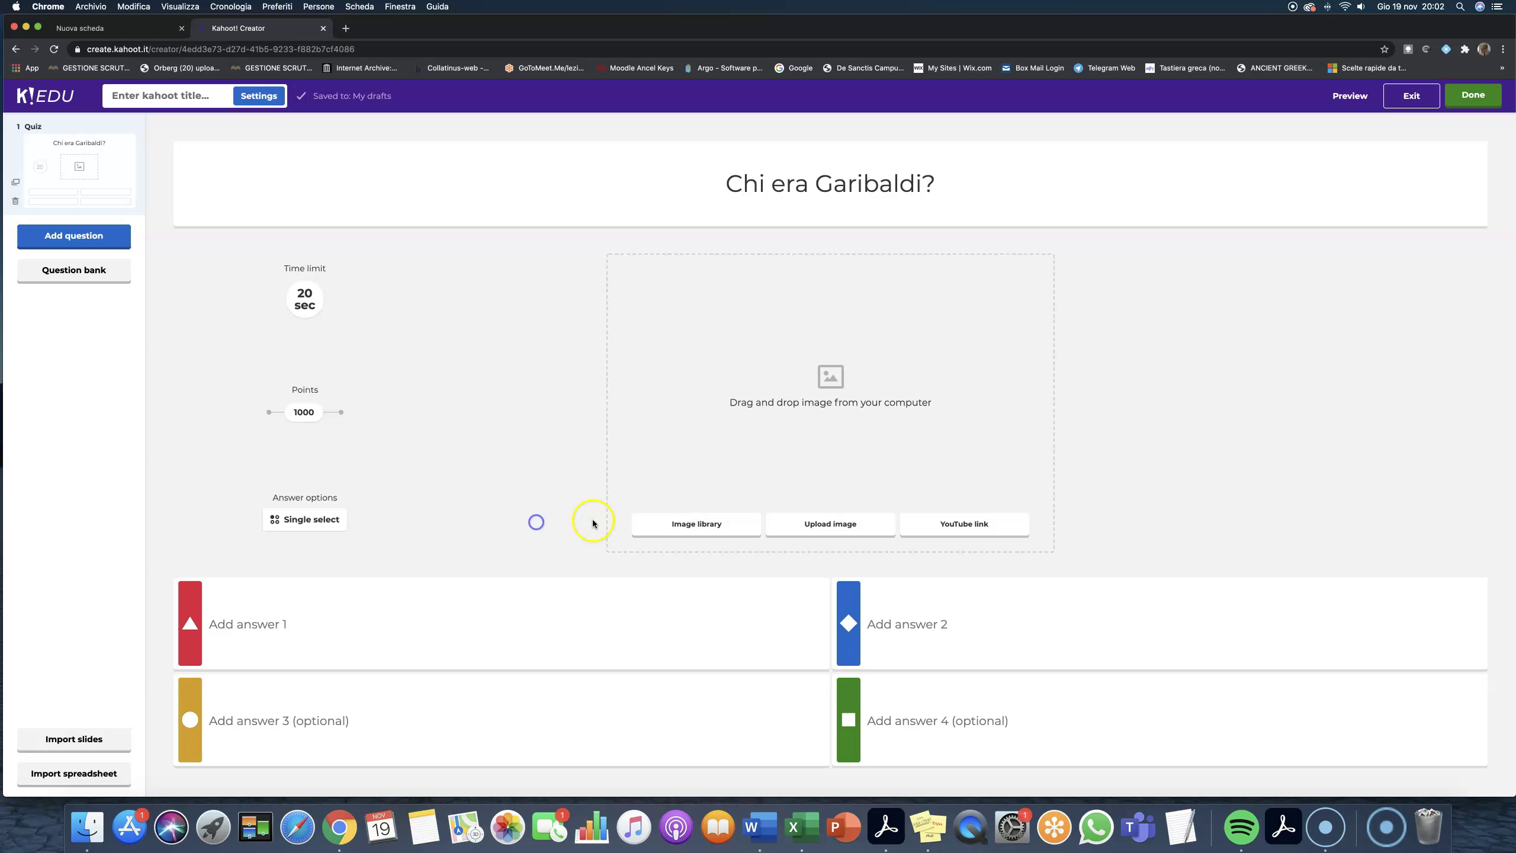
Step: Find images suggested for "garibaldi" in the image library and add the close-up of the rider statue with its horse to the question
{"action": "left_click", "coordinate": [710, 528]}
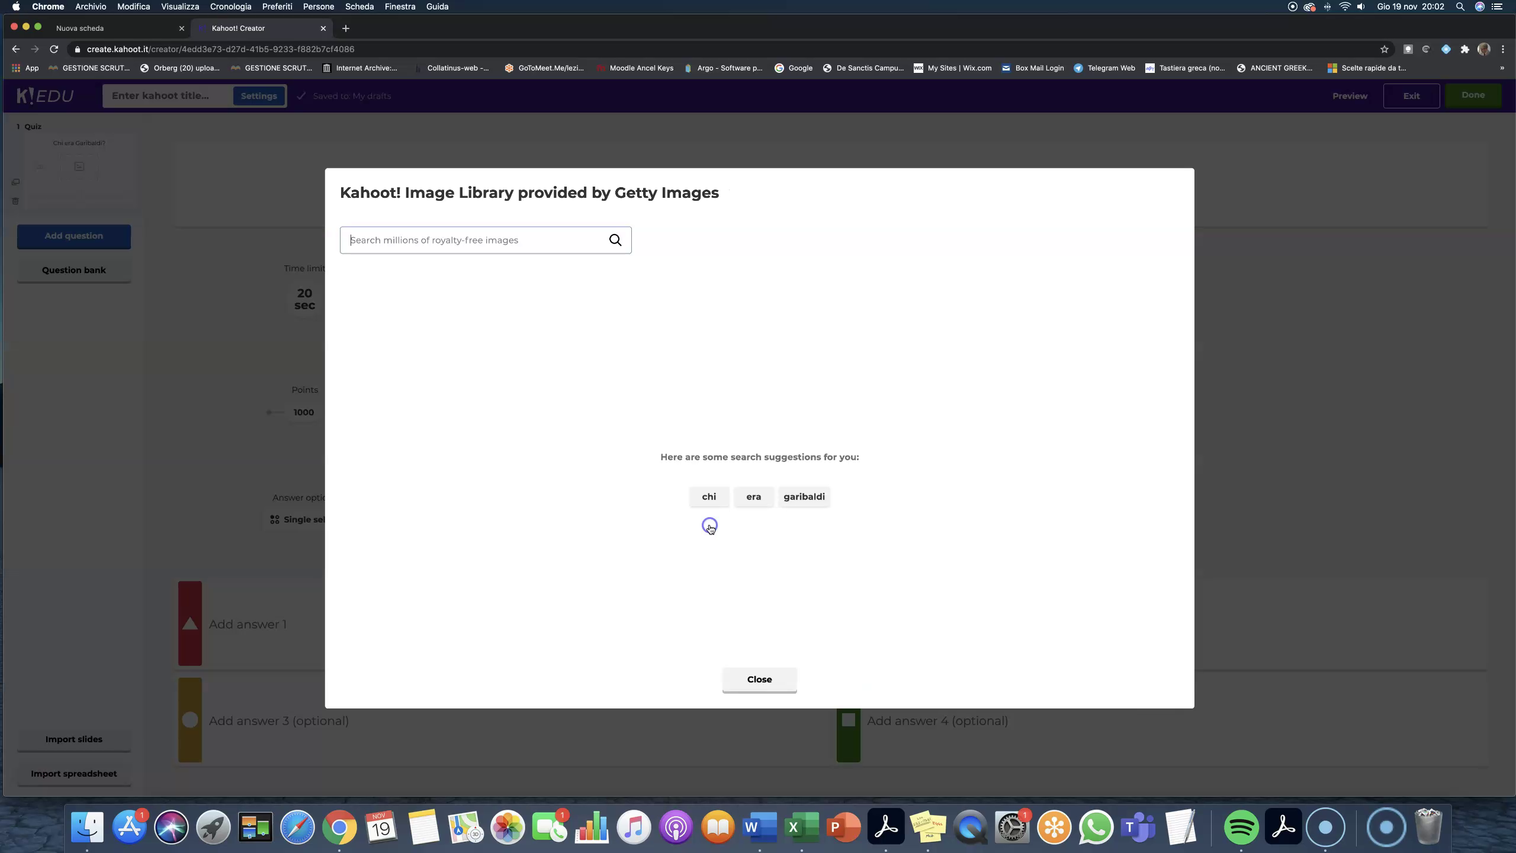
{"action": "left_click", "coordinate": [802, 496]}
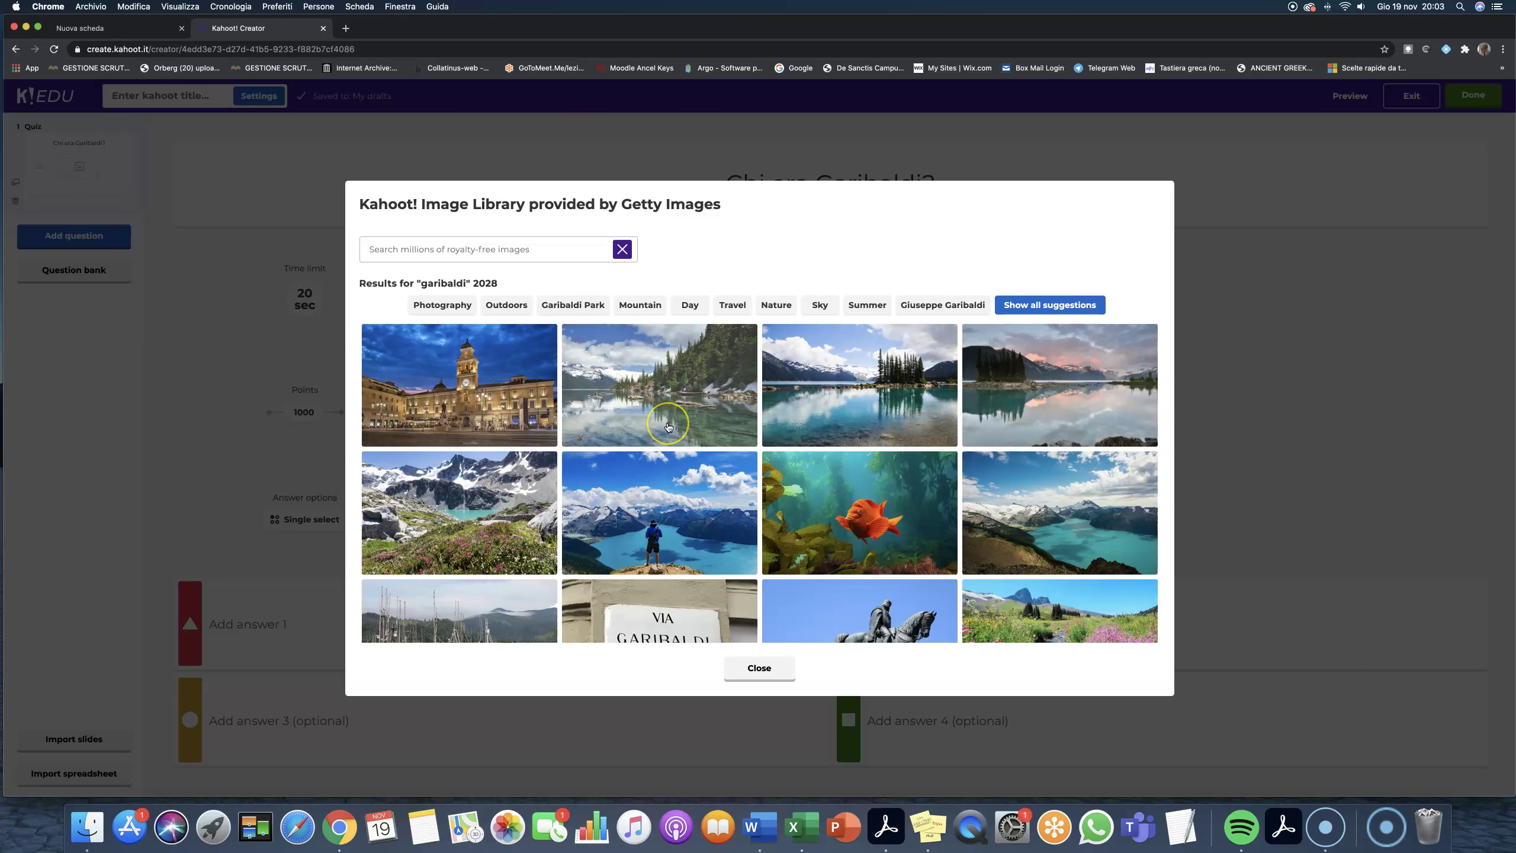
{"action": "scroll", "coordinate": [668, 427], "scroll_direction": "down", "scroll_amount": 5}
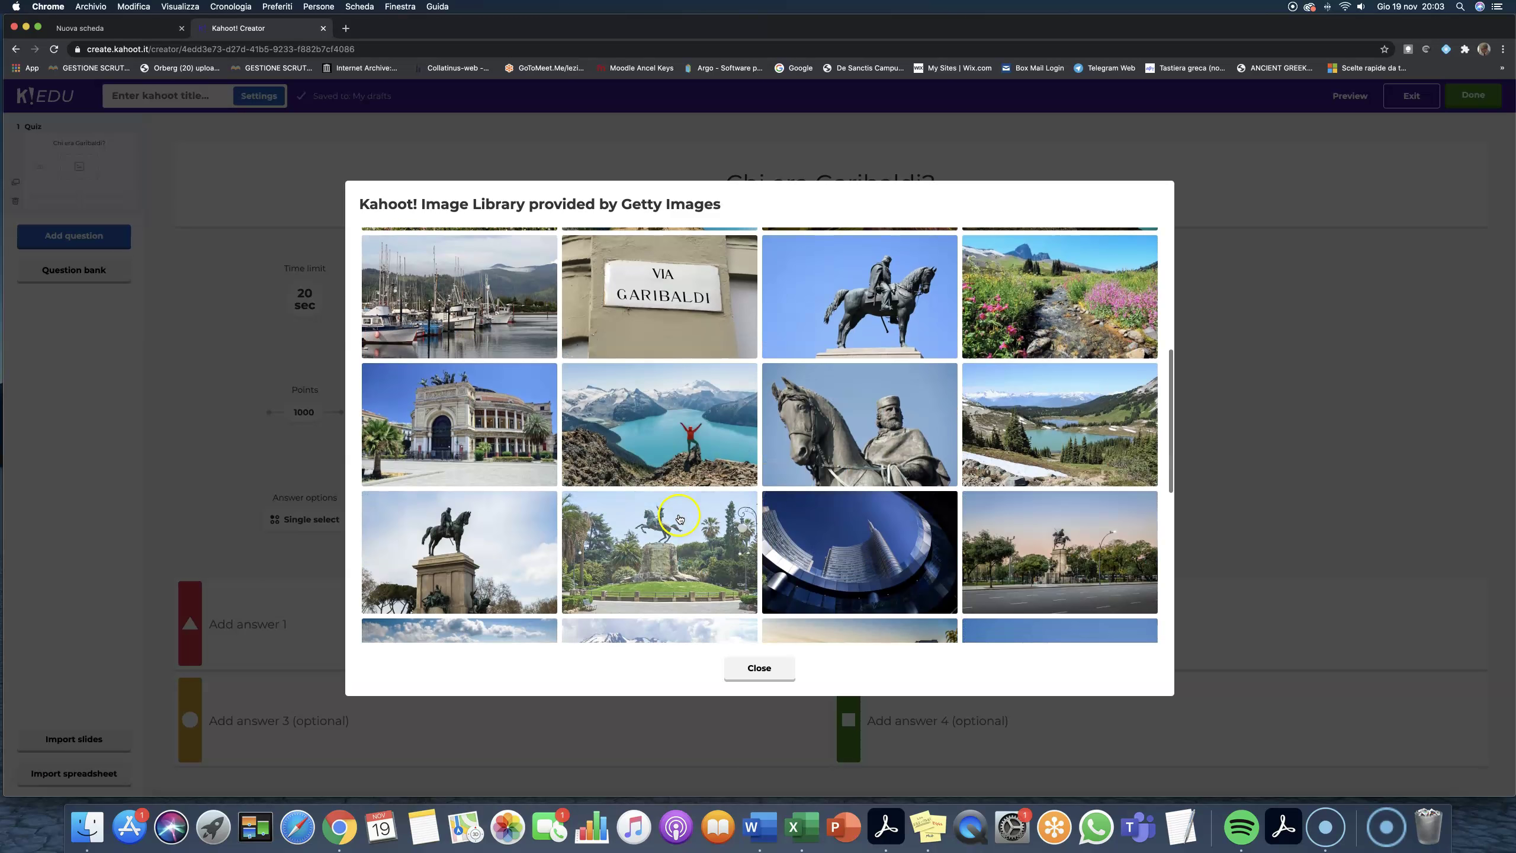
{"action": "left_click", "coordinate": [869, 436]}
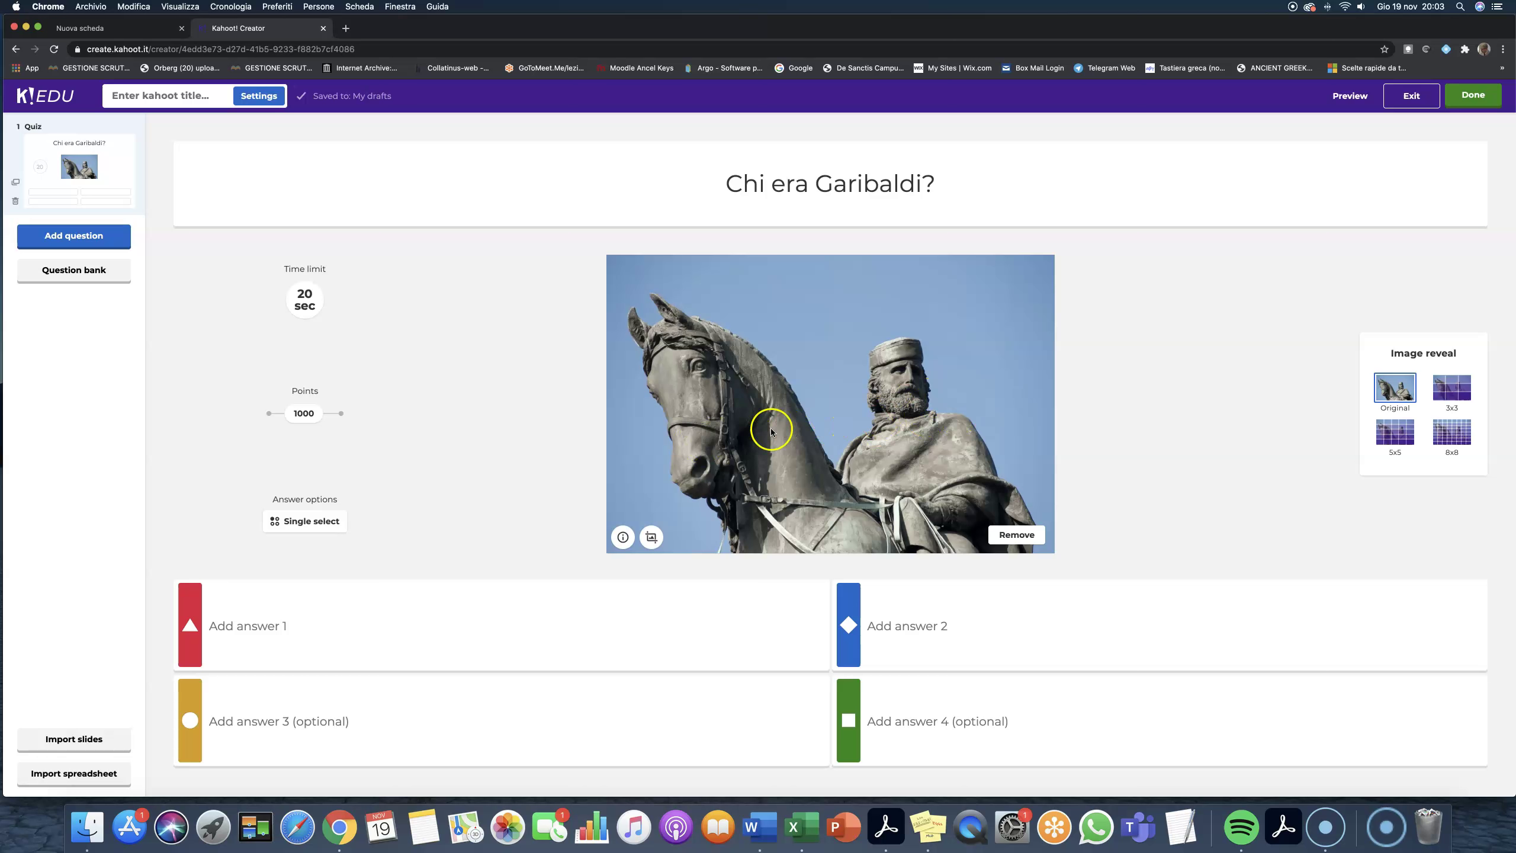
Step: Fill in the four answers in order as "Generale", "Un marinaio", "Un pittore" and "Un cantante"
{"action": "left_click", "coordinate": [254, 624]}
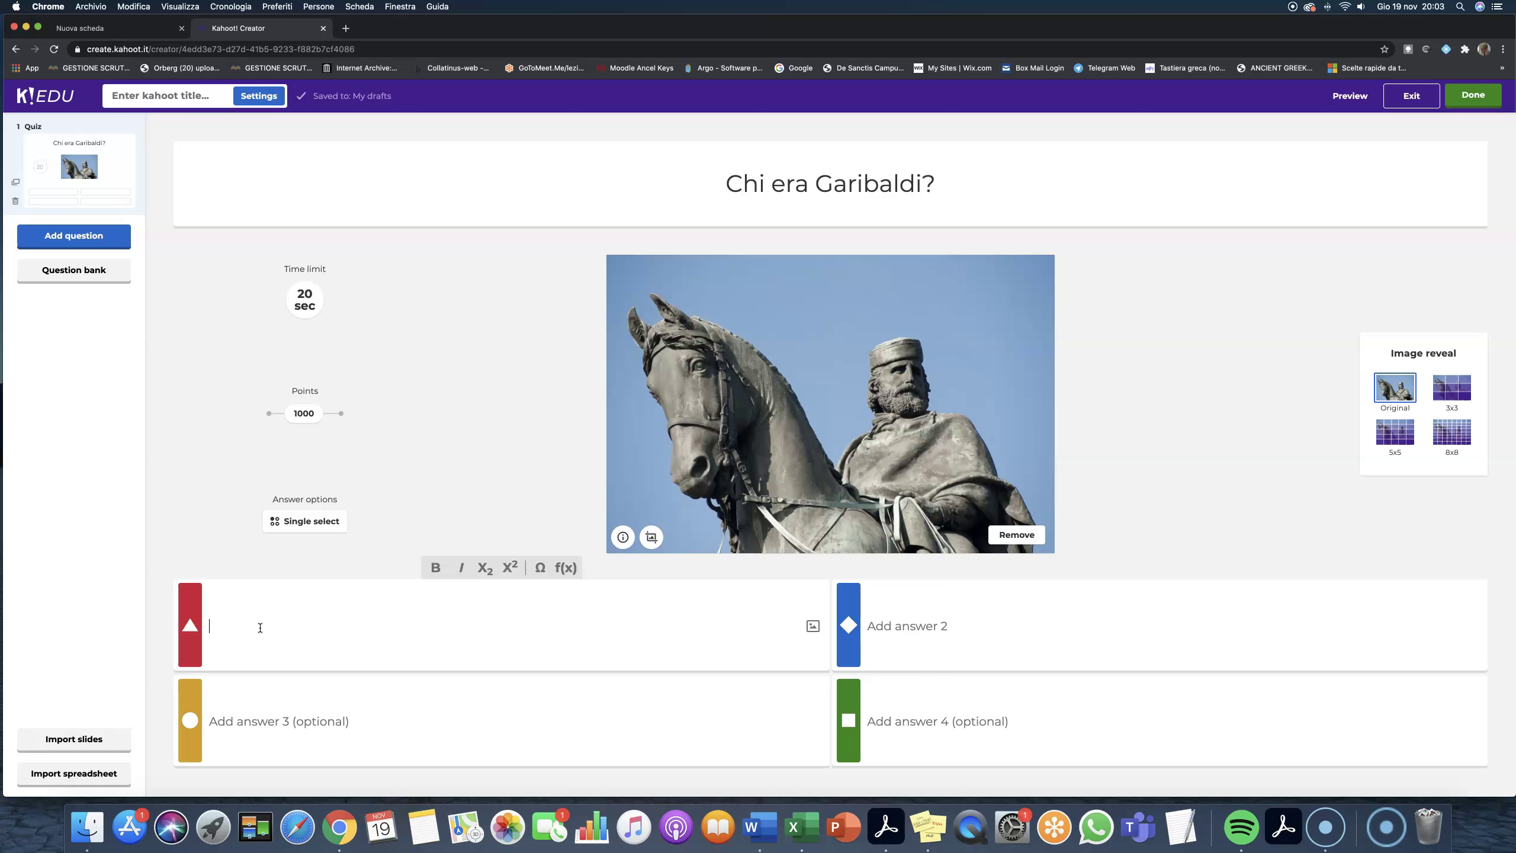
{"action": "type", "text": "General"}
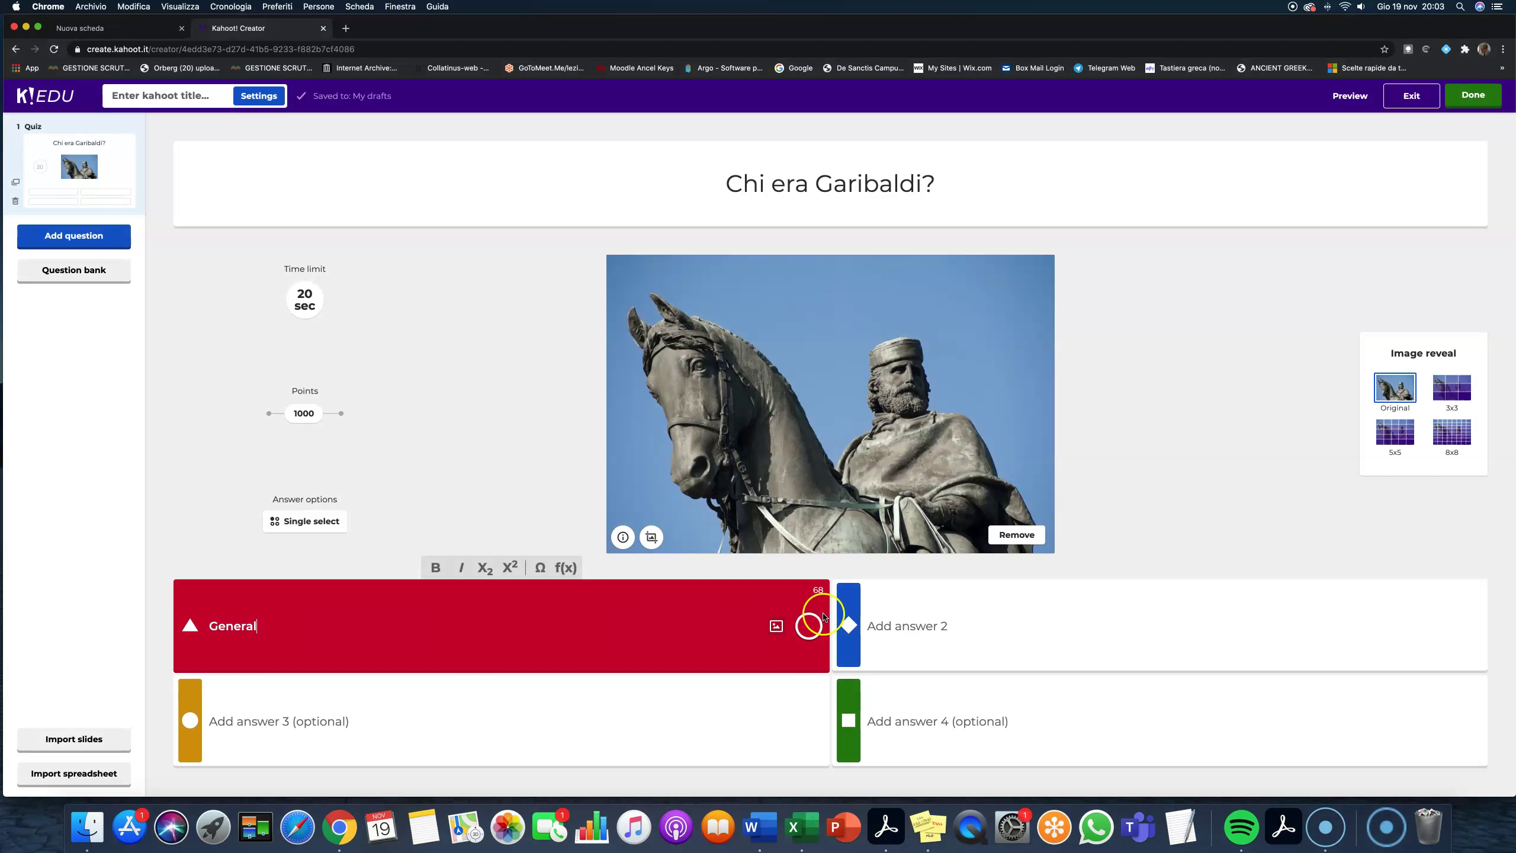
{"action": "type", "text": "e"}
{"action": "left_click", "coordinate": [878, 626]}
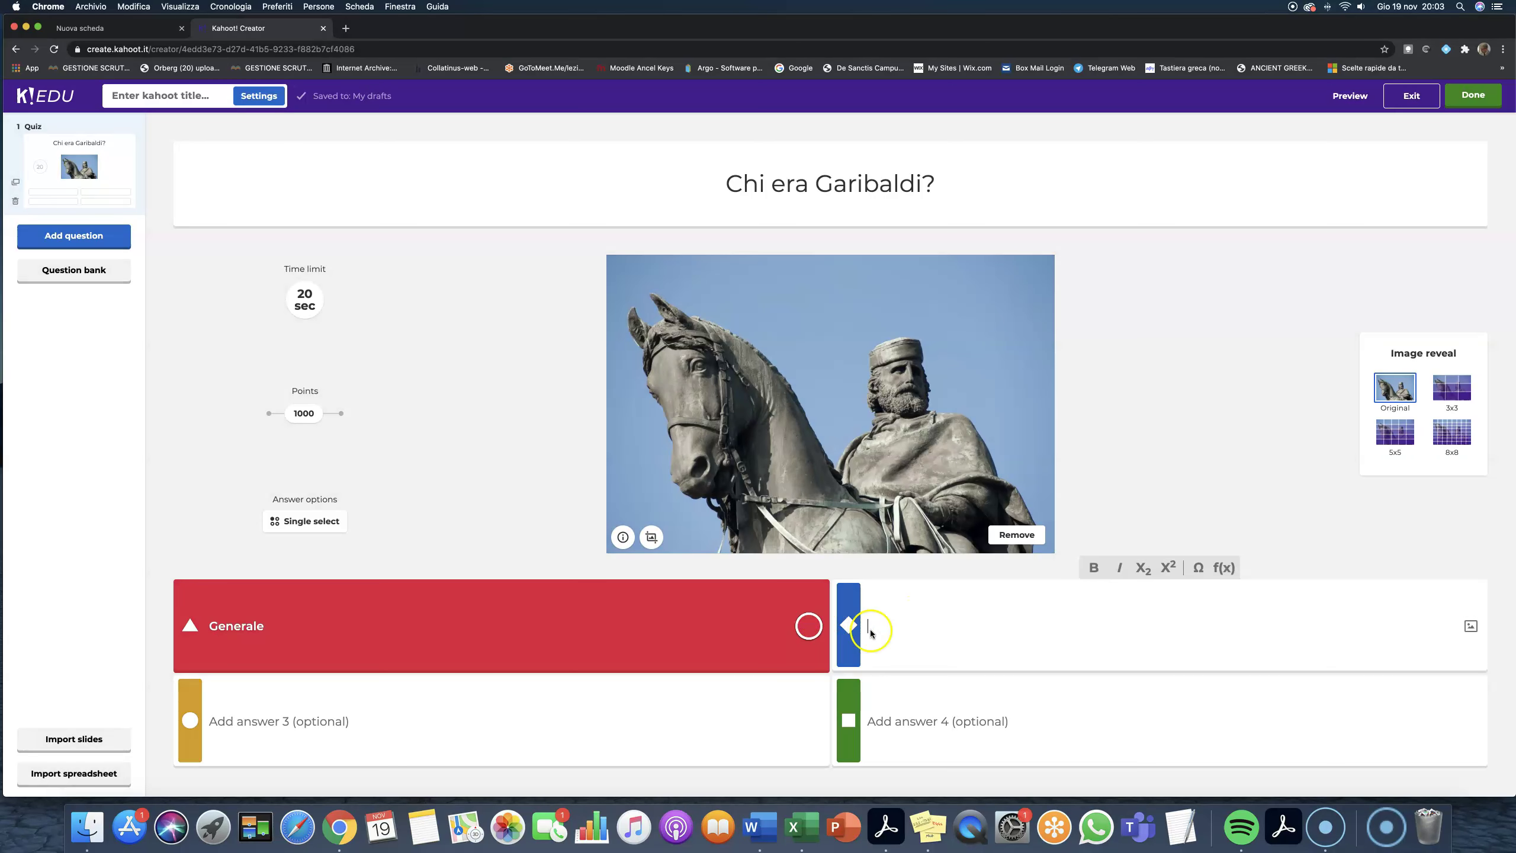
{"action": "type", "text": "Un marinaio"}
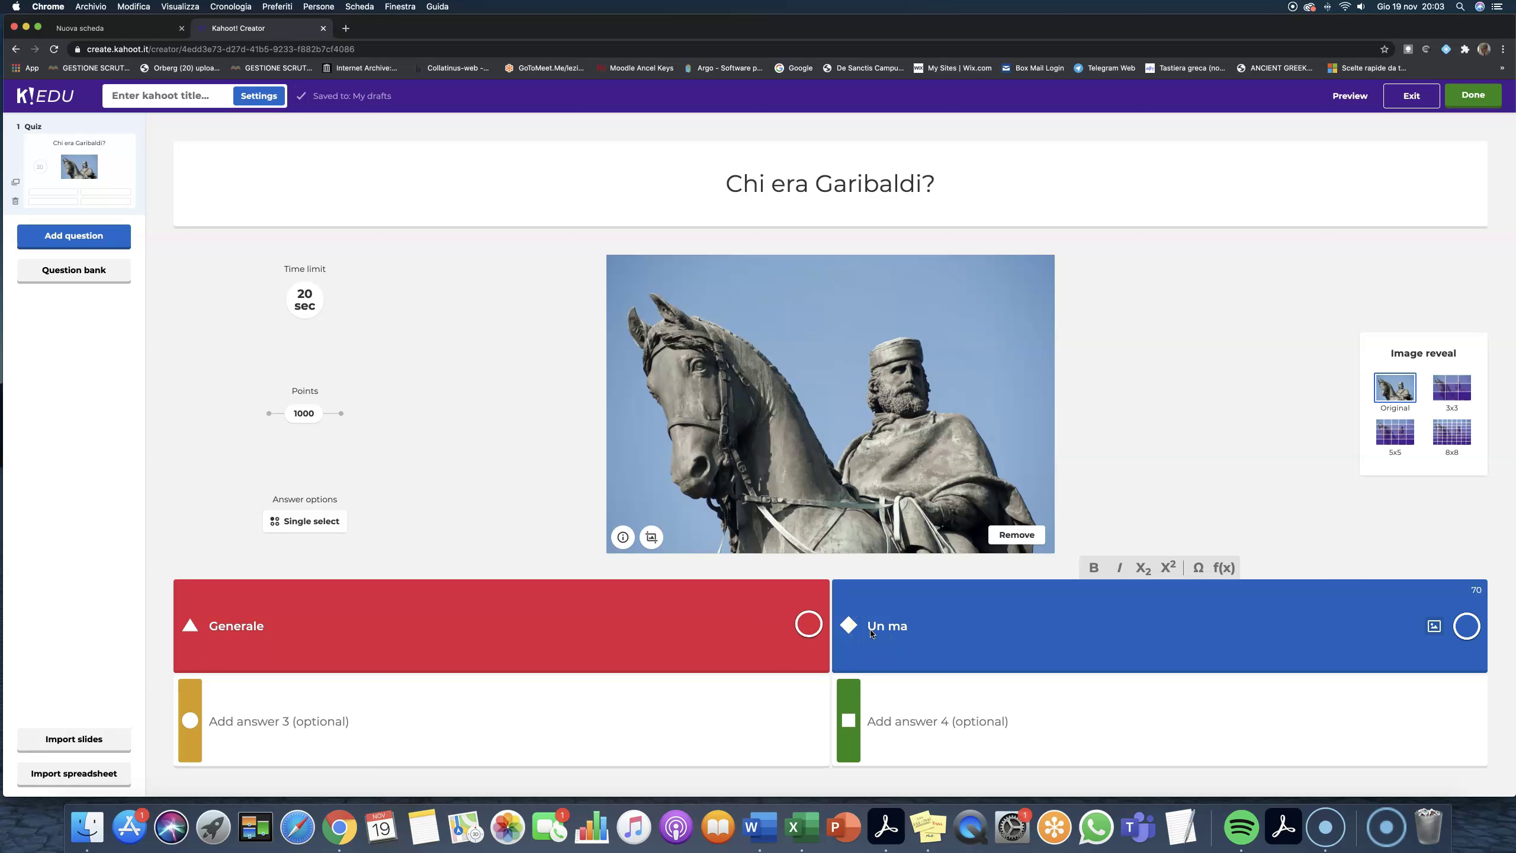
{"action": "left_click", "coordinate": [308, 725]}
{"action": "type", "text": "Un pittore"}
{"action": "left_click", "coordinate": [936, 720]}
{"action": "type", "text": "Un"}
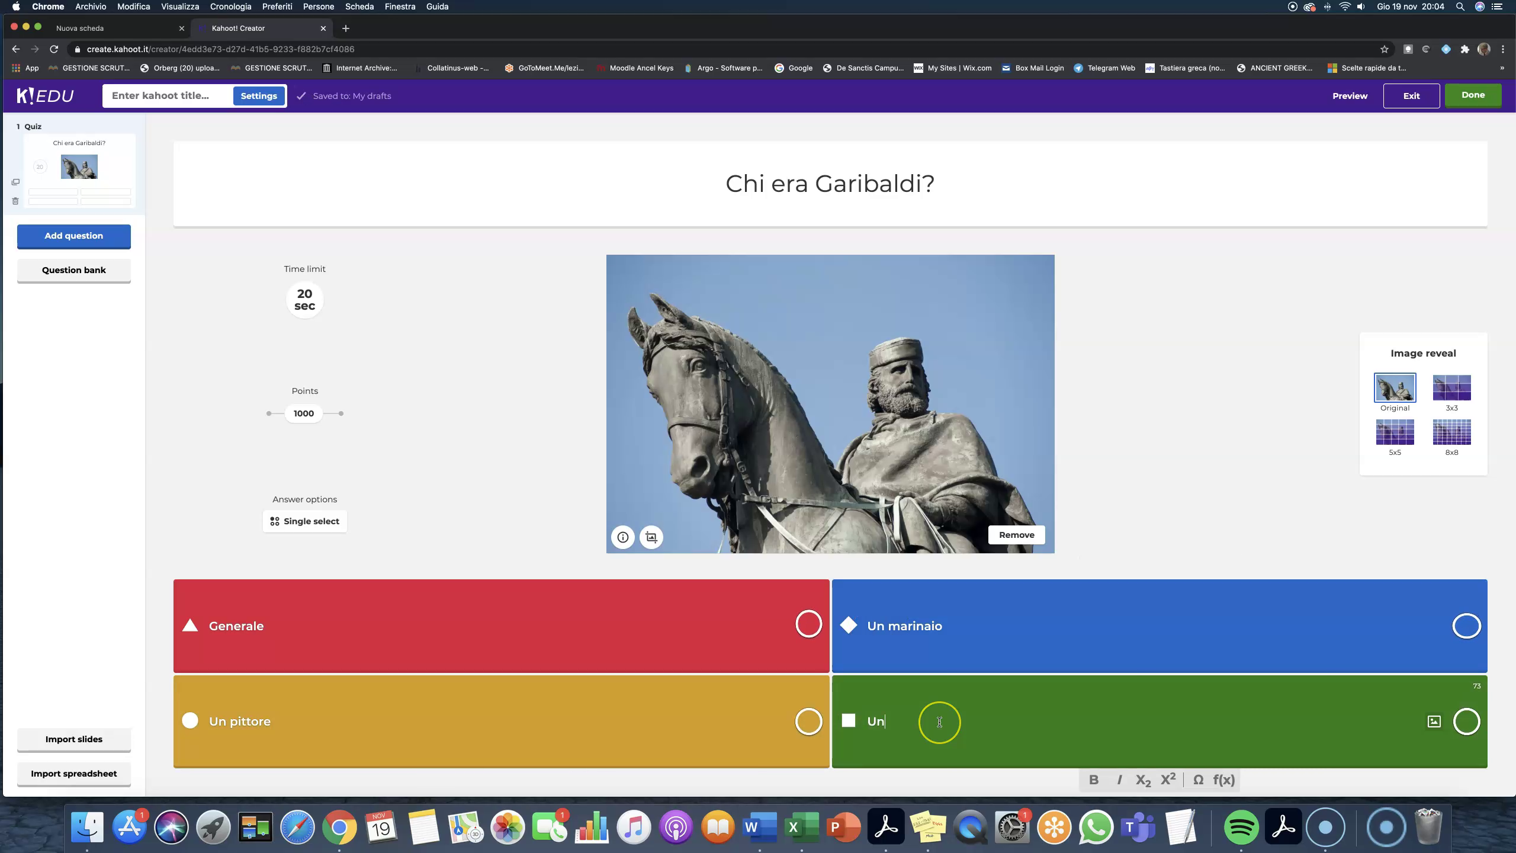
{"action": "type", "text": " cantante"}
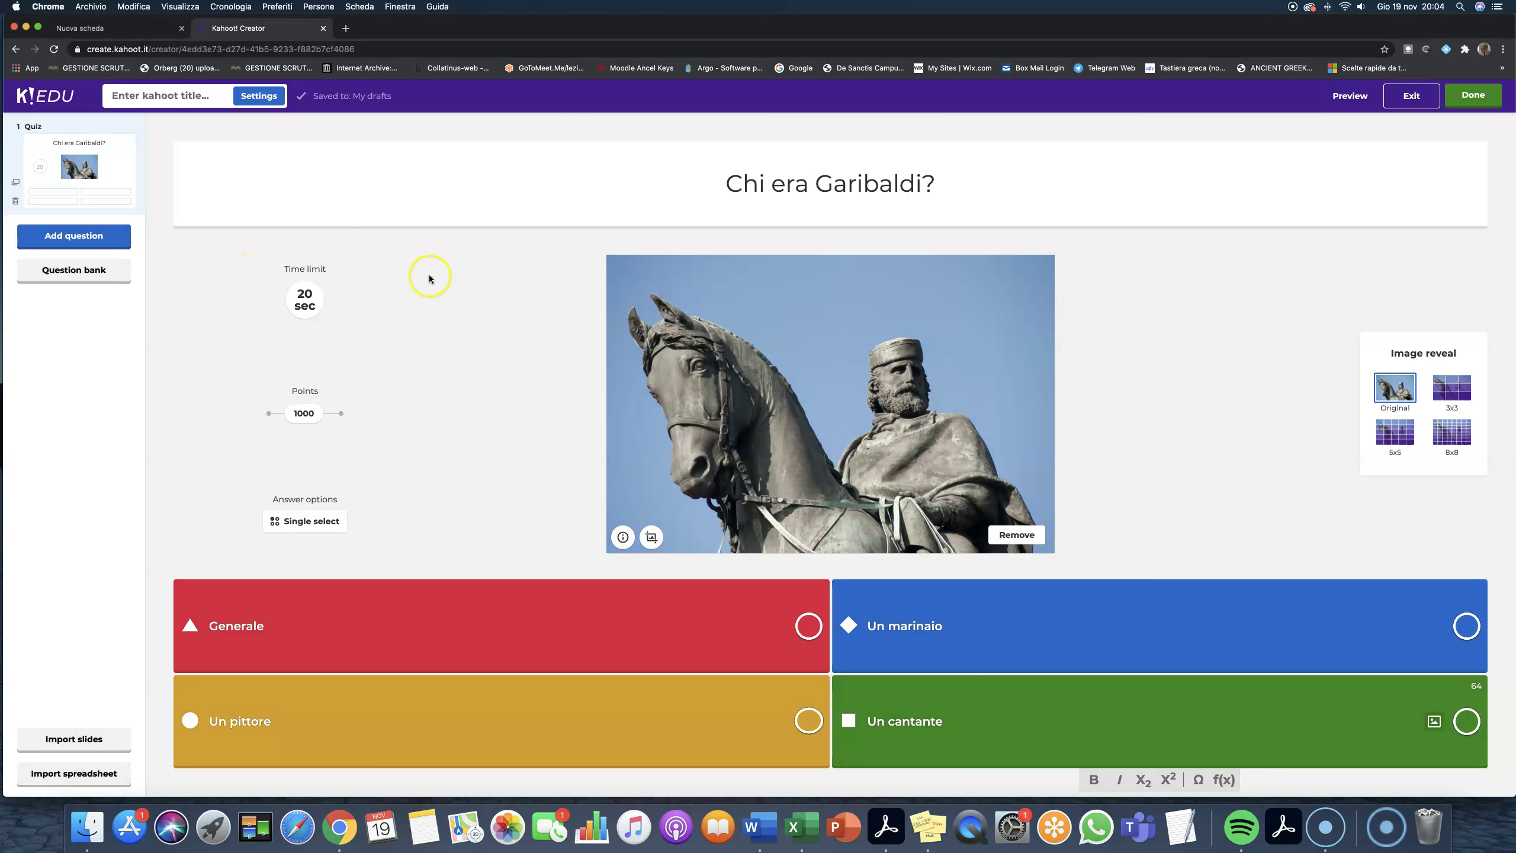
Step: Set the question's time limit to 10 seconds and mark "Generale" as the correct answer
{"action": "left_click", "coordinate": [303, 308]}
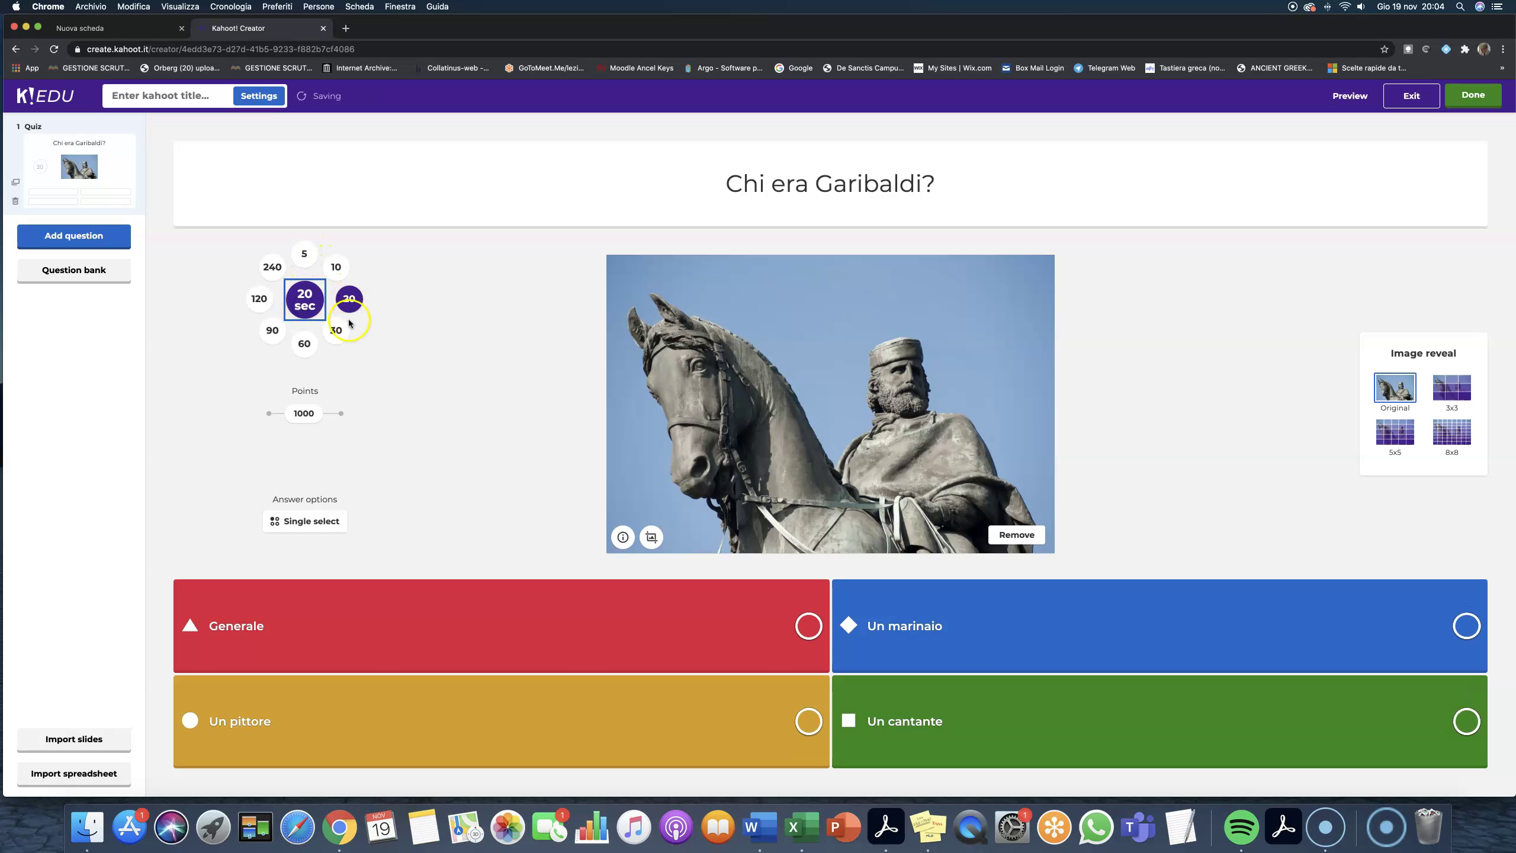
{"action": "left_click", "coordinate": [337, 268]}
{"action": "left_click", "coordinate": [306, 301]}
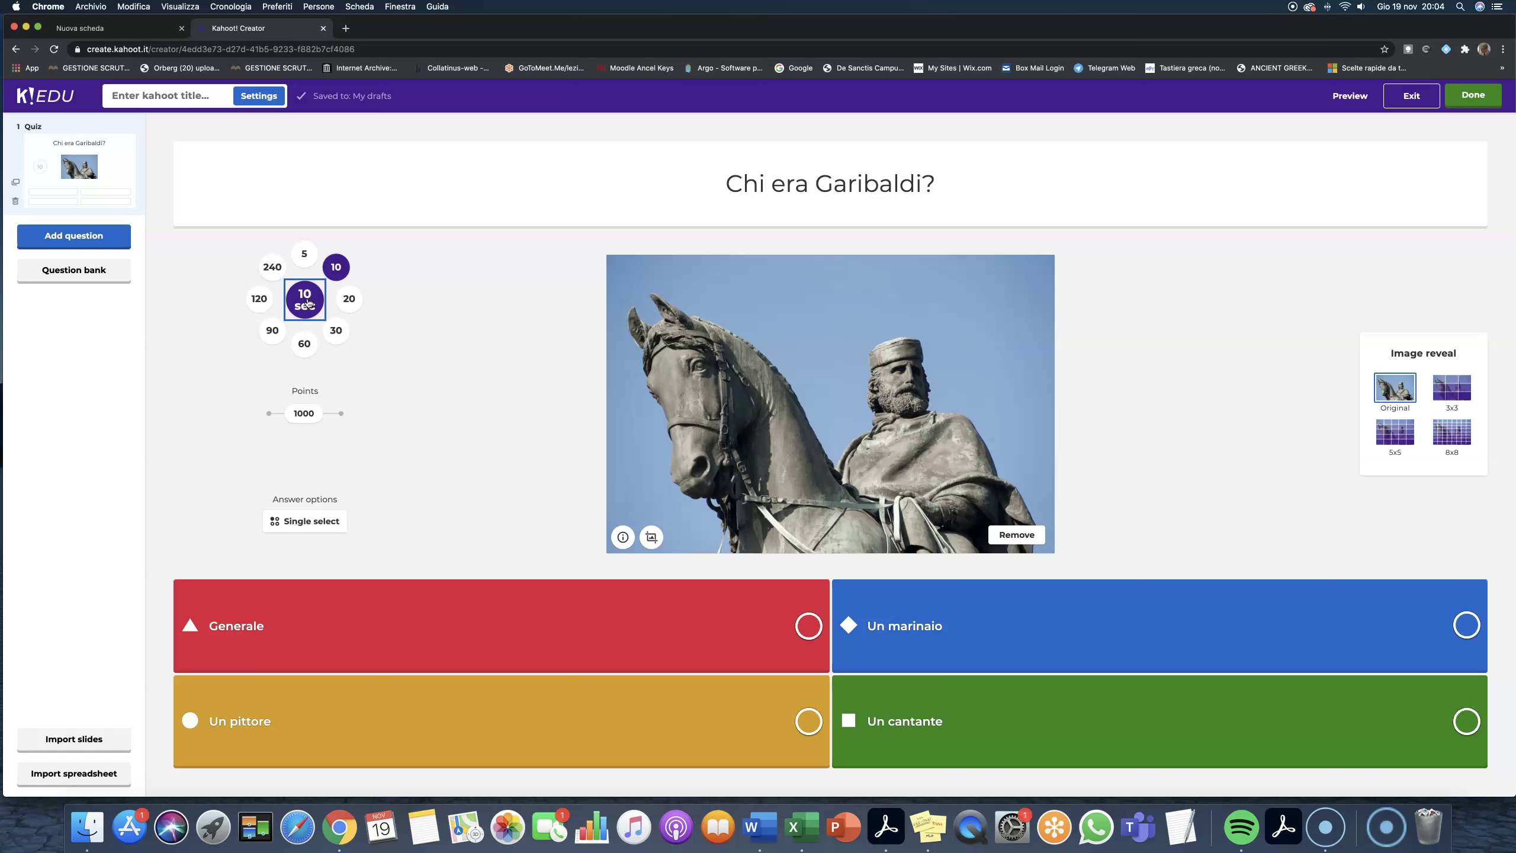
{"action": "left_click", "coordinate": [809, 626]}
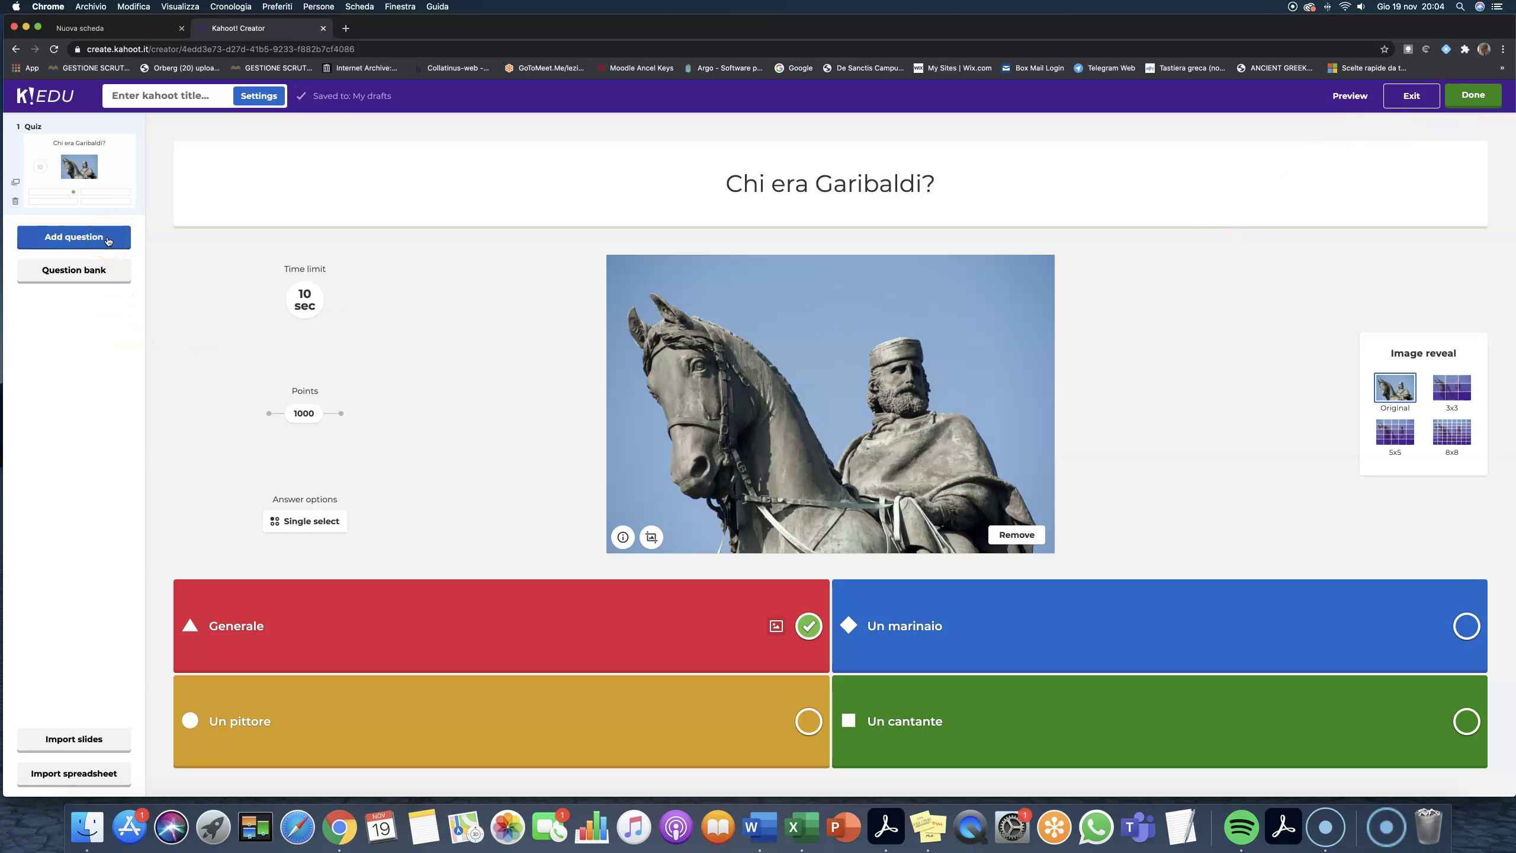
Step: Search the question bank for "garibaldi" and browse the existing questions with their answers
{"action": "left_click", "coordinate": [97, 274]}
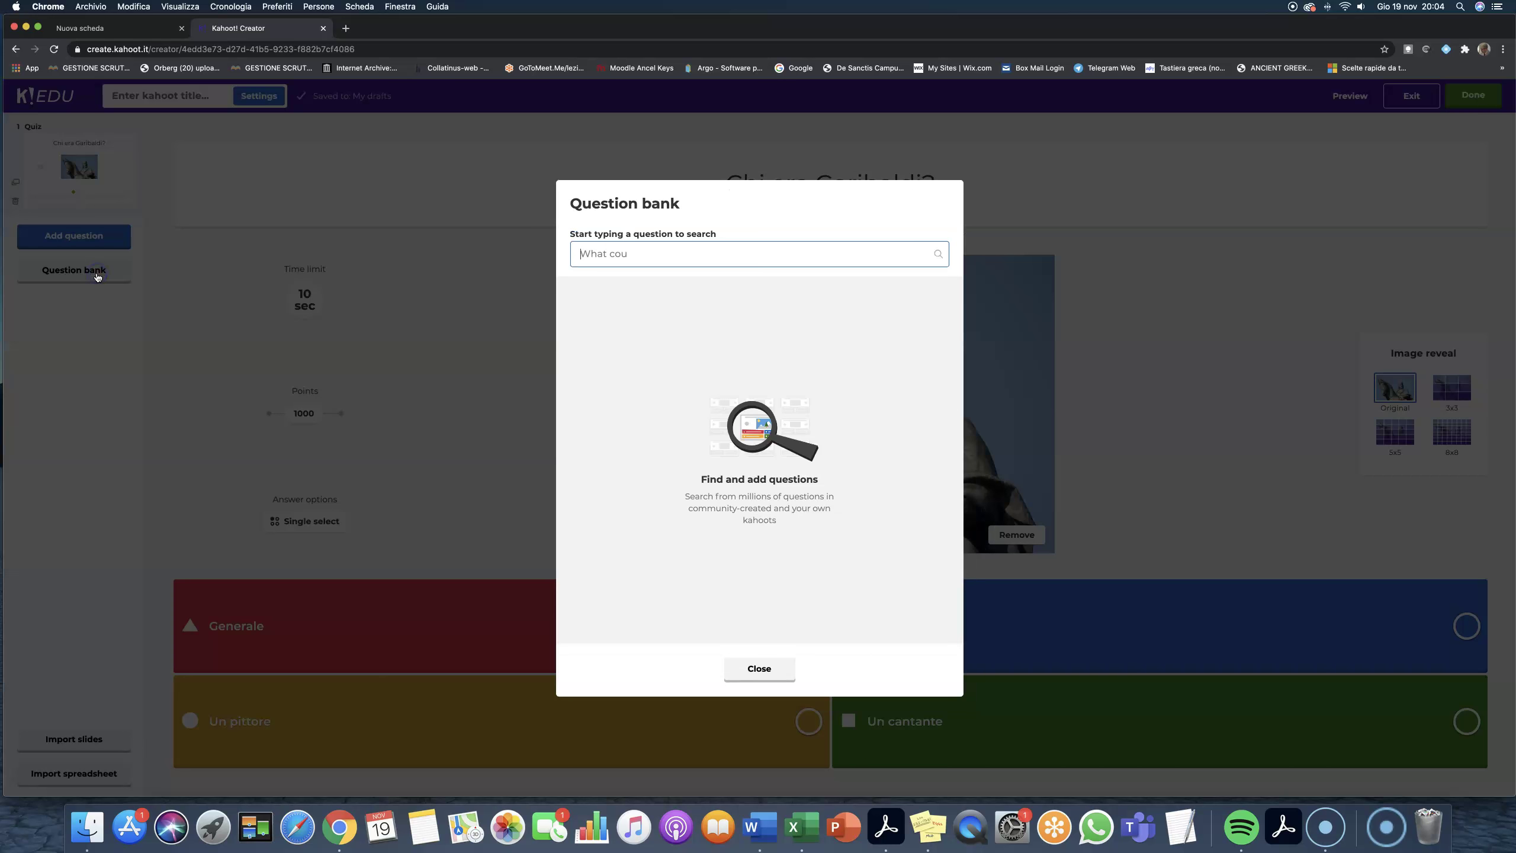
{"action": "left_click", "coordinate": [690, 308]}
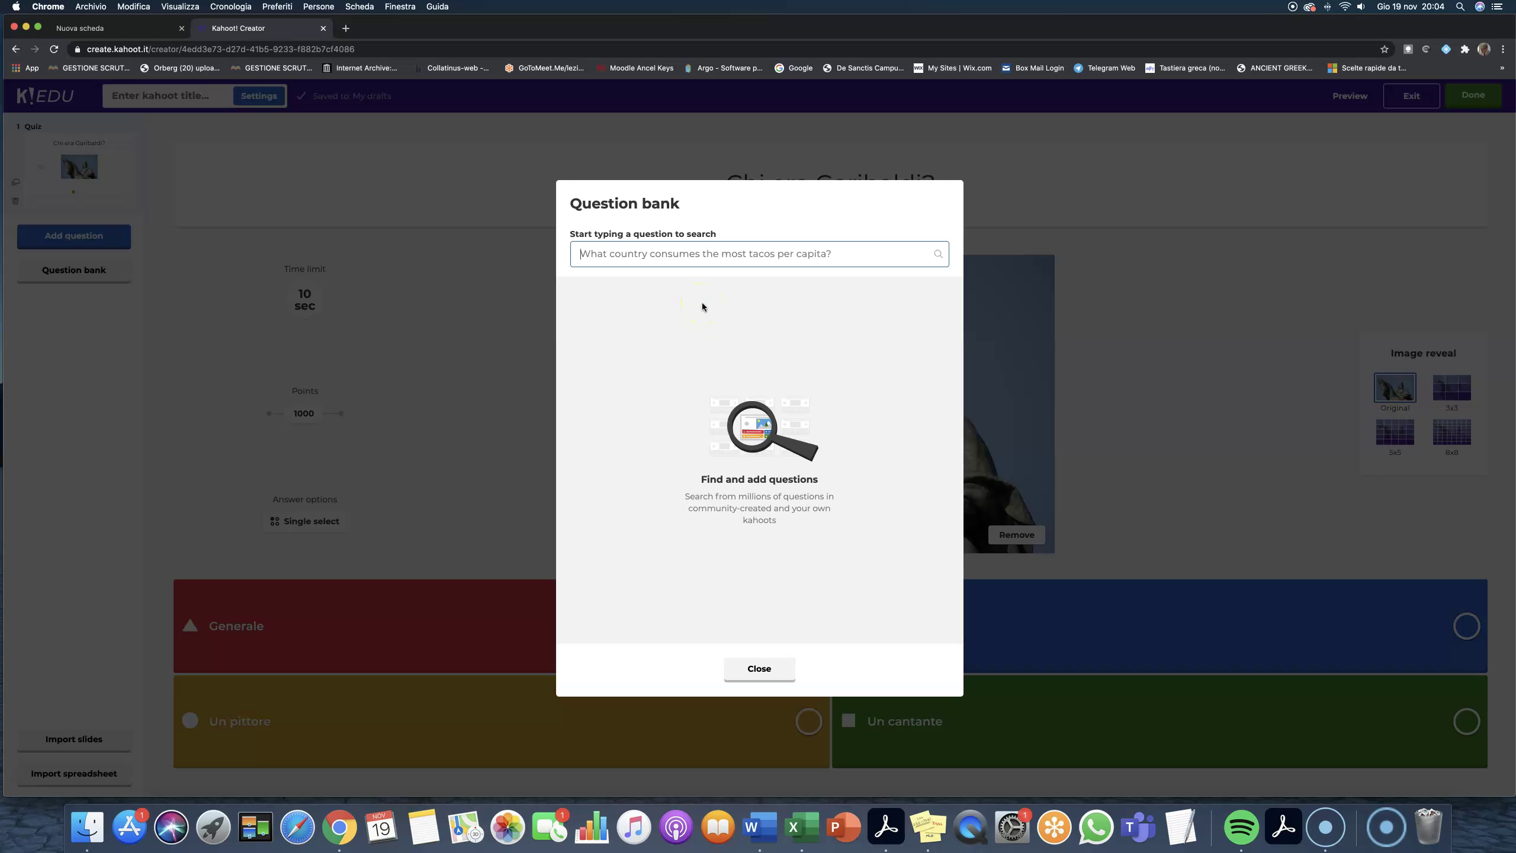
{"action": "type", "text": "ga"}
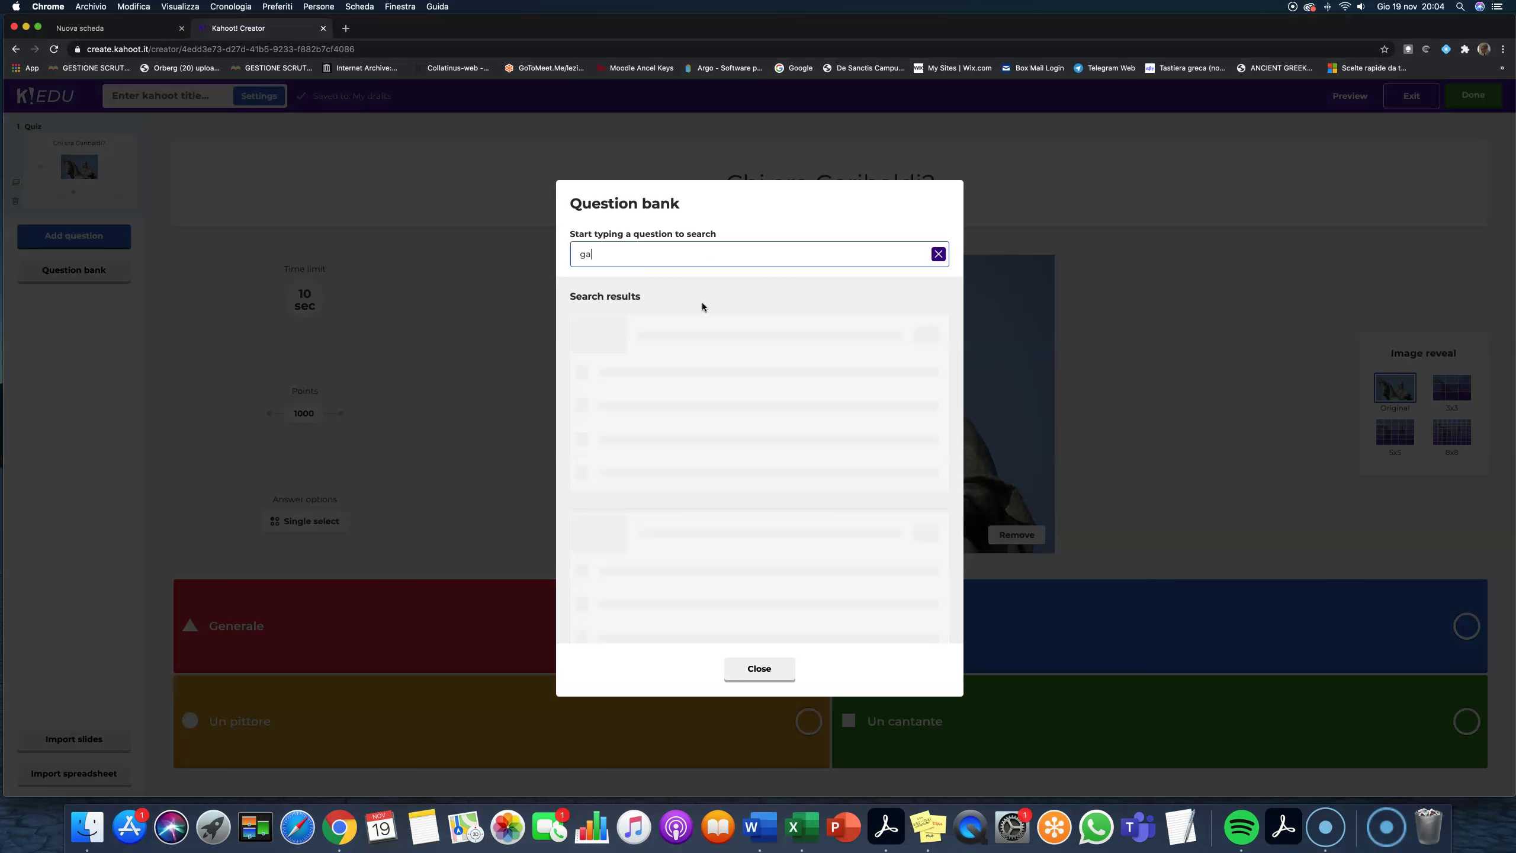
{"action": "type", "text": "r"}
{"action": "left_click", "coordinate": [622, 255]}
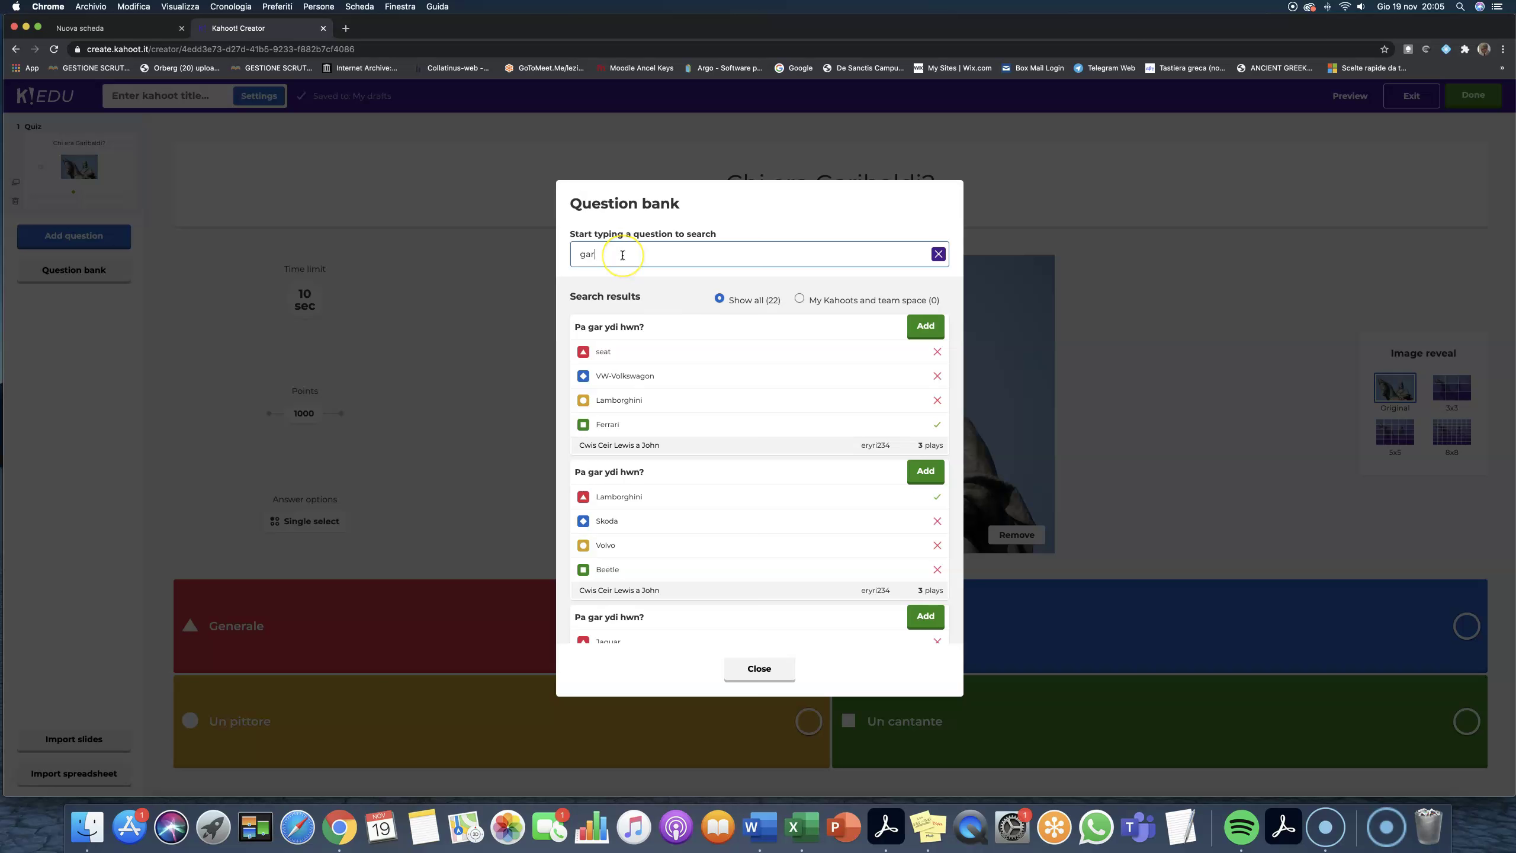
{"action": "type", "text": "ibaldi"}
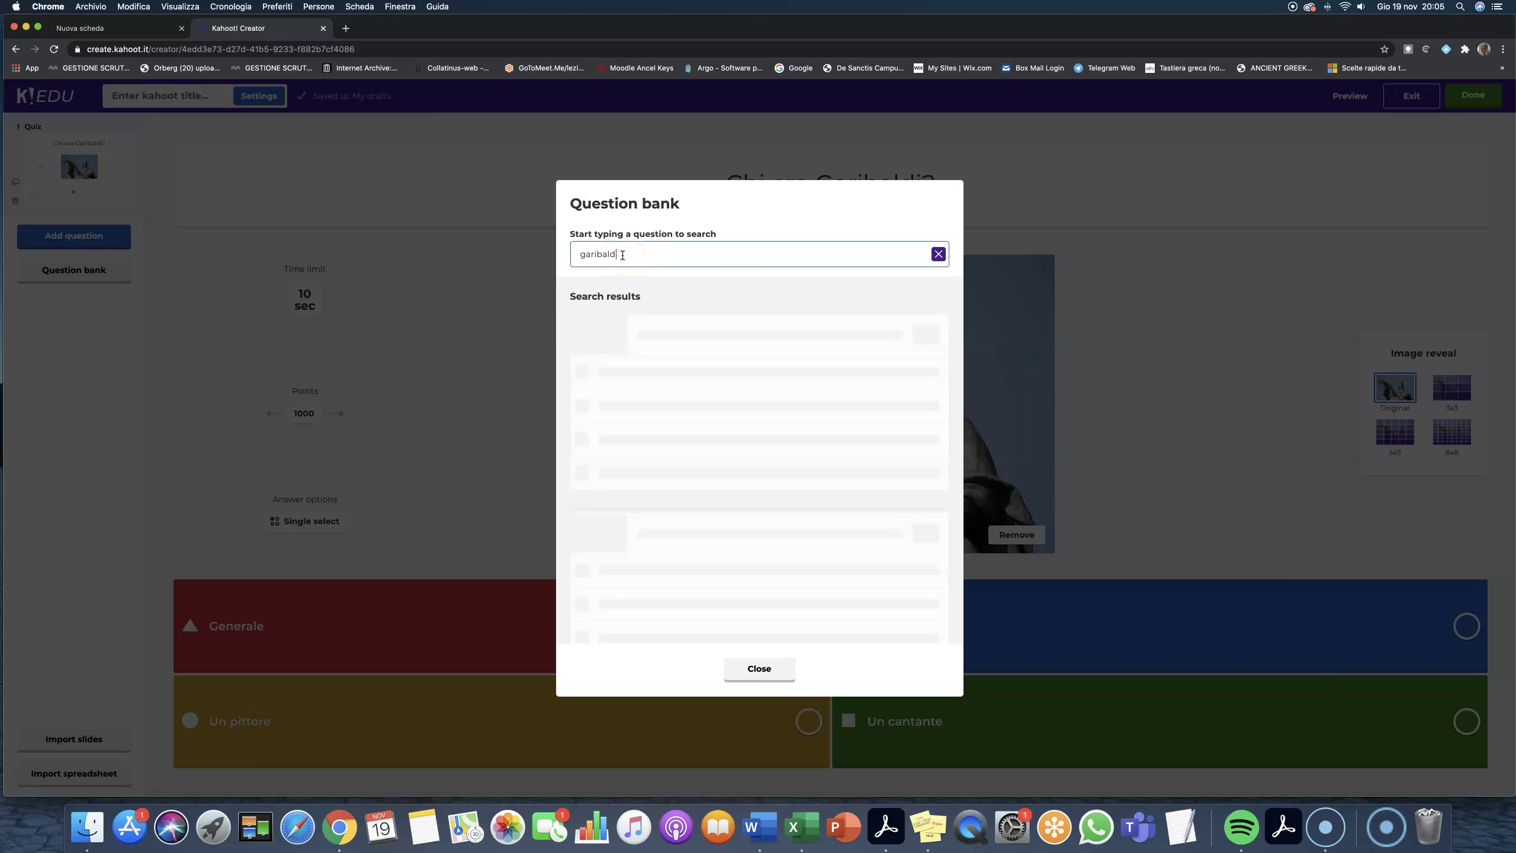
{"action": "left_click", "coordinate": [739, 406]}
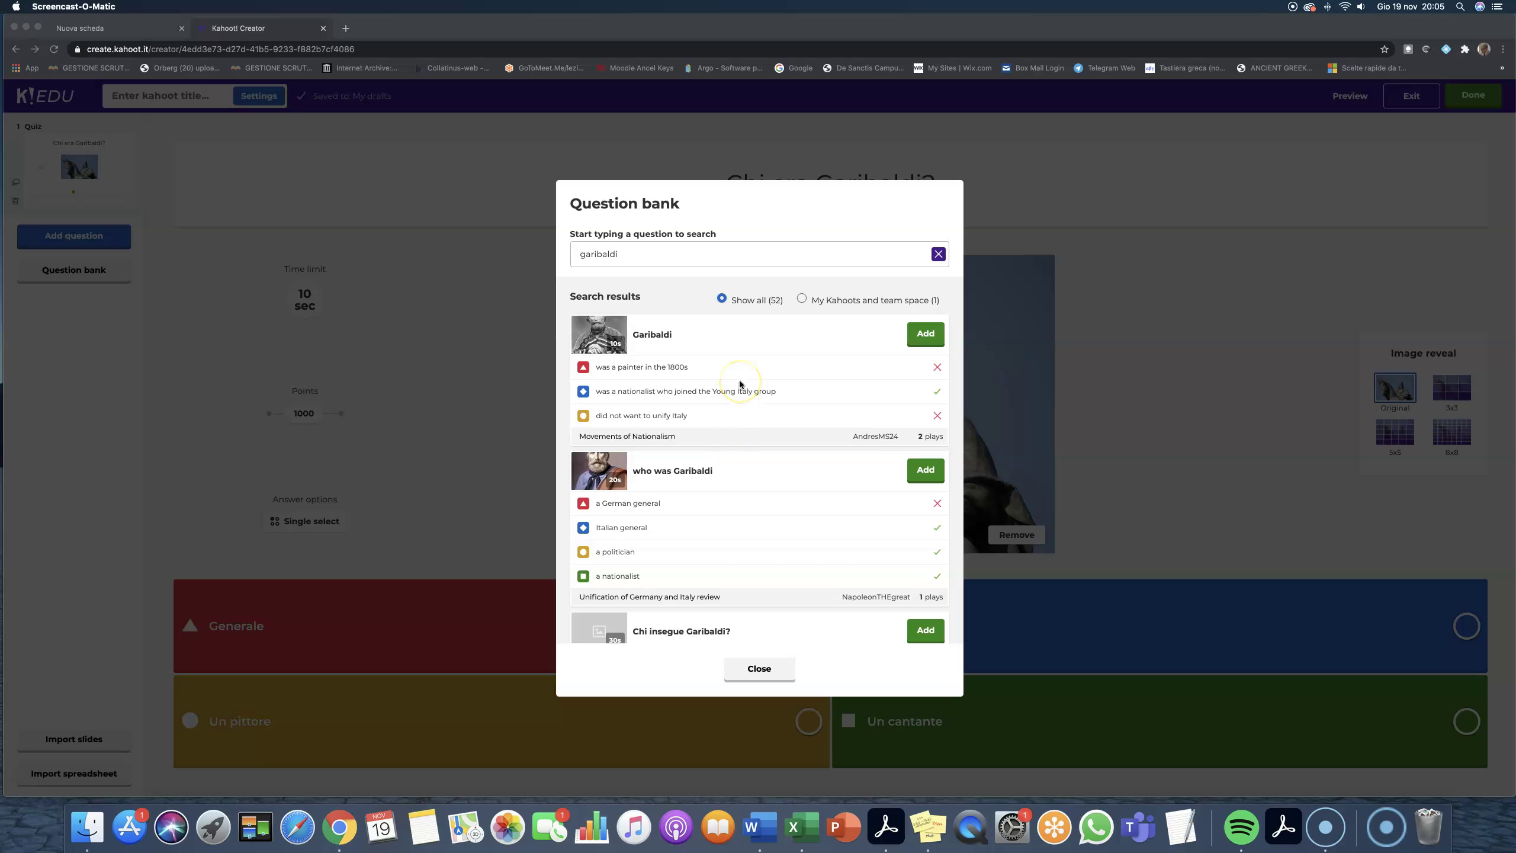
{"action": "left_click", "coordinate": [740, 309]}
{"action": "scroll", "coordinate": [716, 386], "scroll_direction": "down", "scroll_amount": 5}
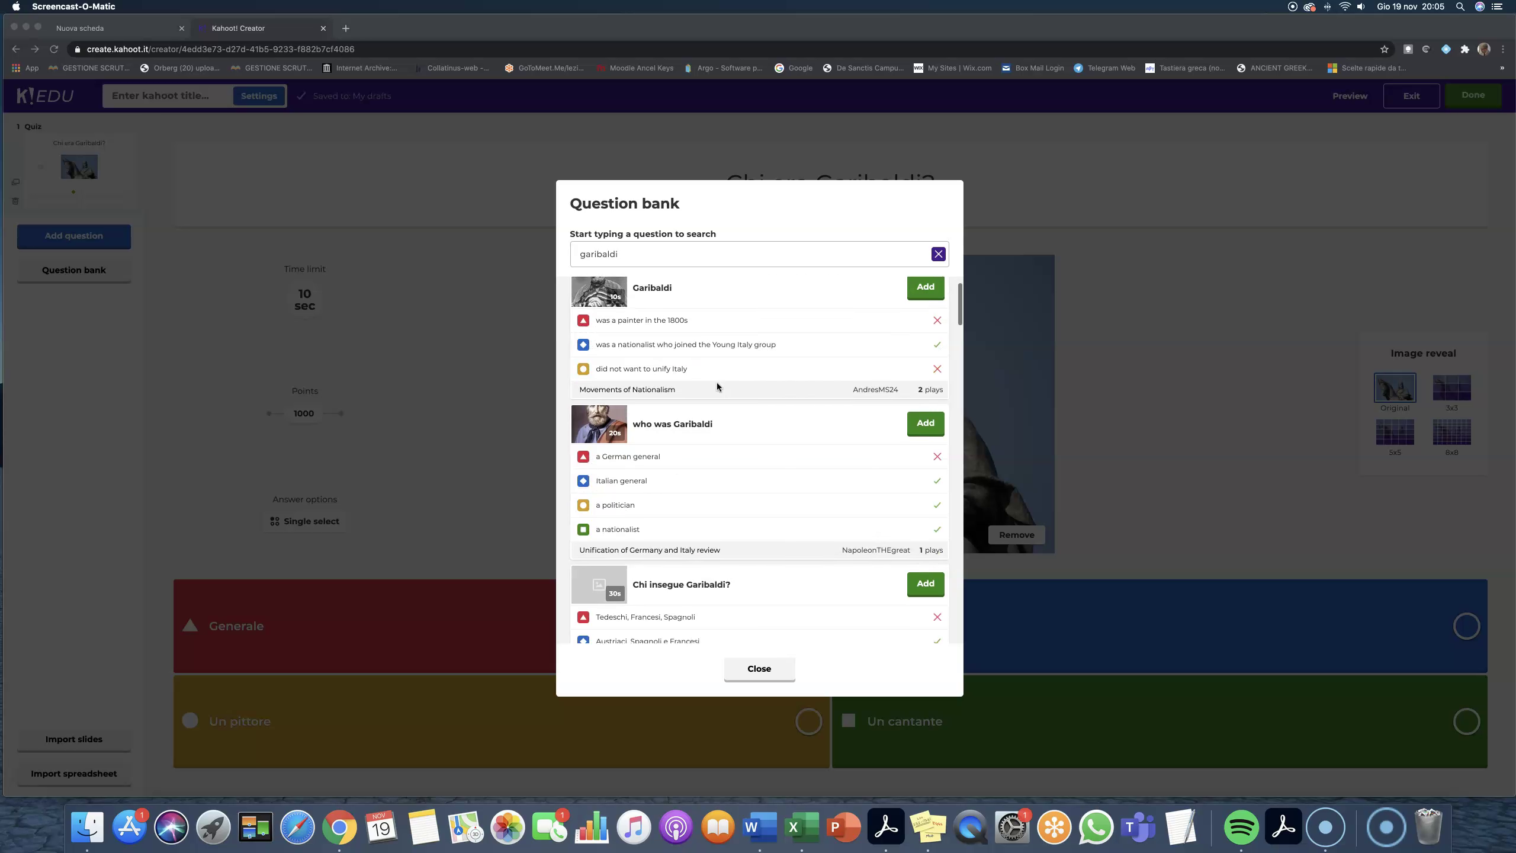
{"action": "scroll", "coordinate": [716, 385], "scroll_direction": "down", "scroll_amount": 3}
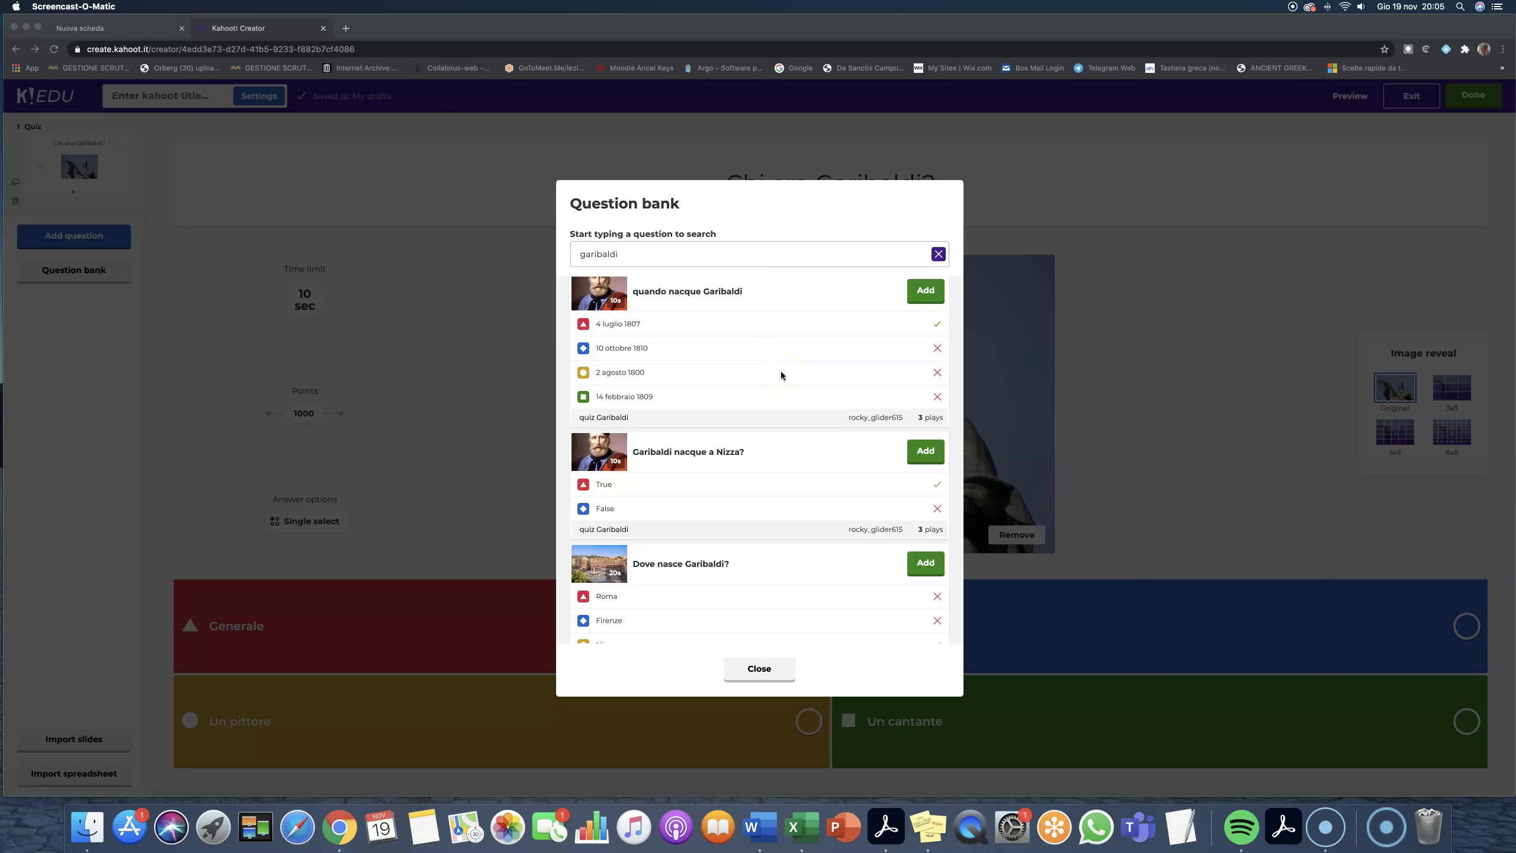
Step: Add the questions "quando nacque Garibaldi" and "Dove viene esiliato Garibaldi?" to the quiz from the question bank results
{"action": "left_click", "coordinate": [927, 292]}
{"action": "left_click", "coordinate": [927, 292]}
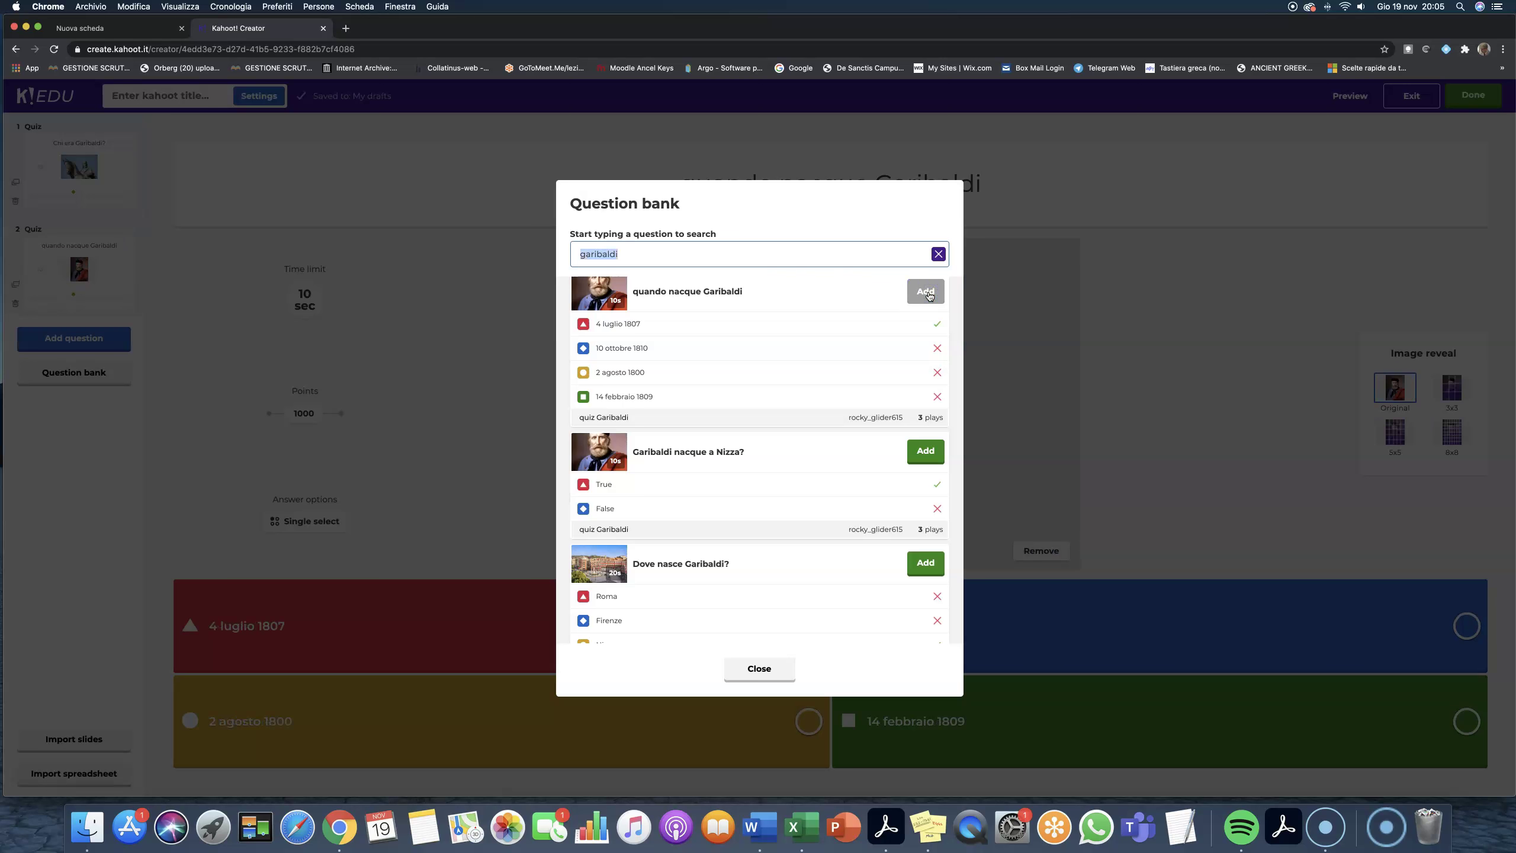
{"action": "scroll", "coordinate": [784, 487], "scroll_direction": "down", "scroll_amount": 3}
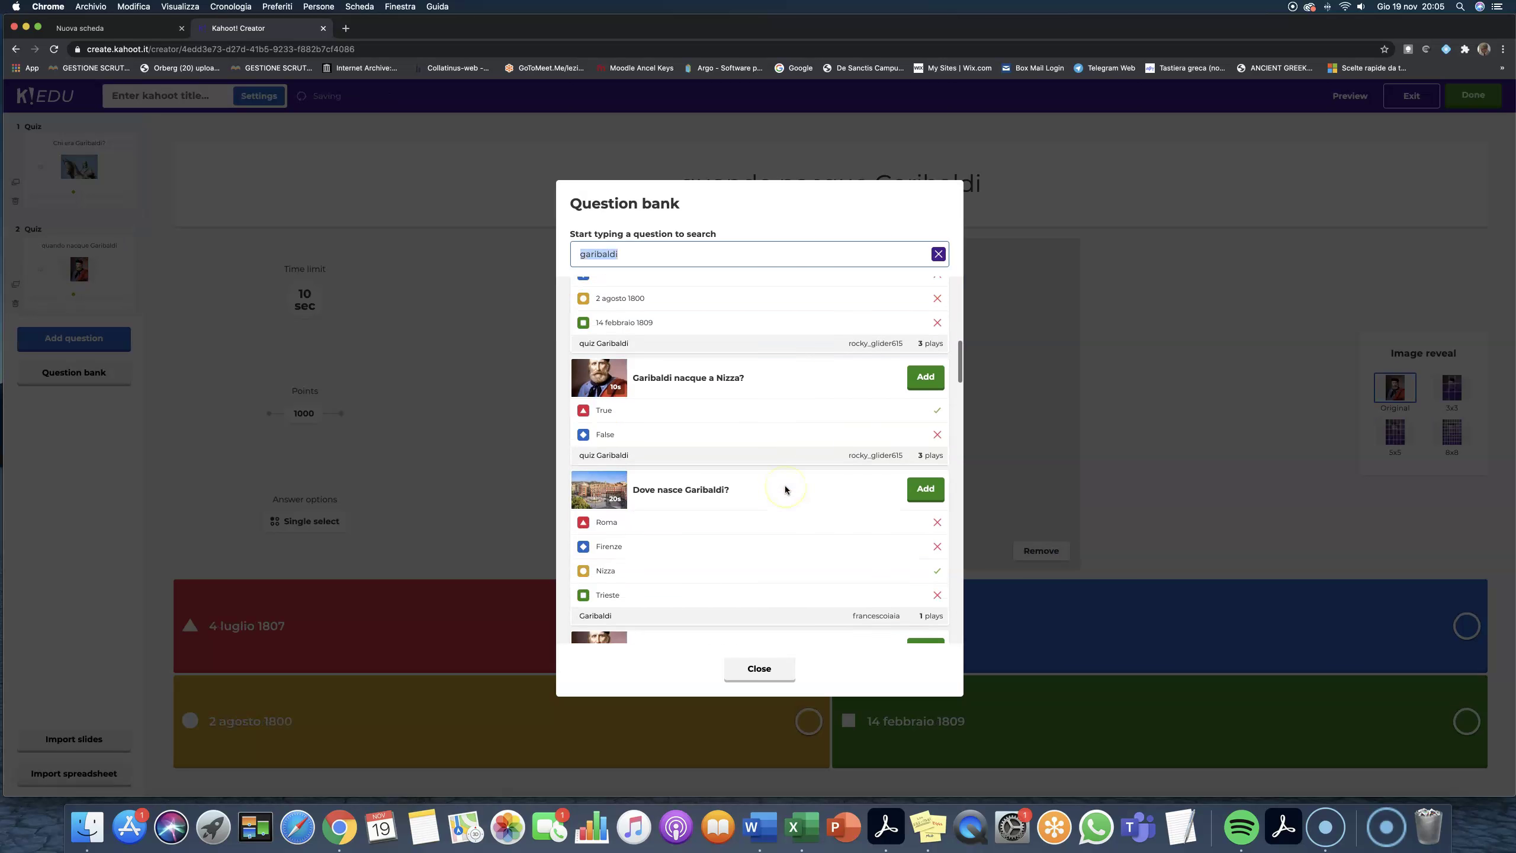
{"action": "scroll", "coordinate": [784, 486], "scroll_direction": "down", "scroll_amount": 10}
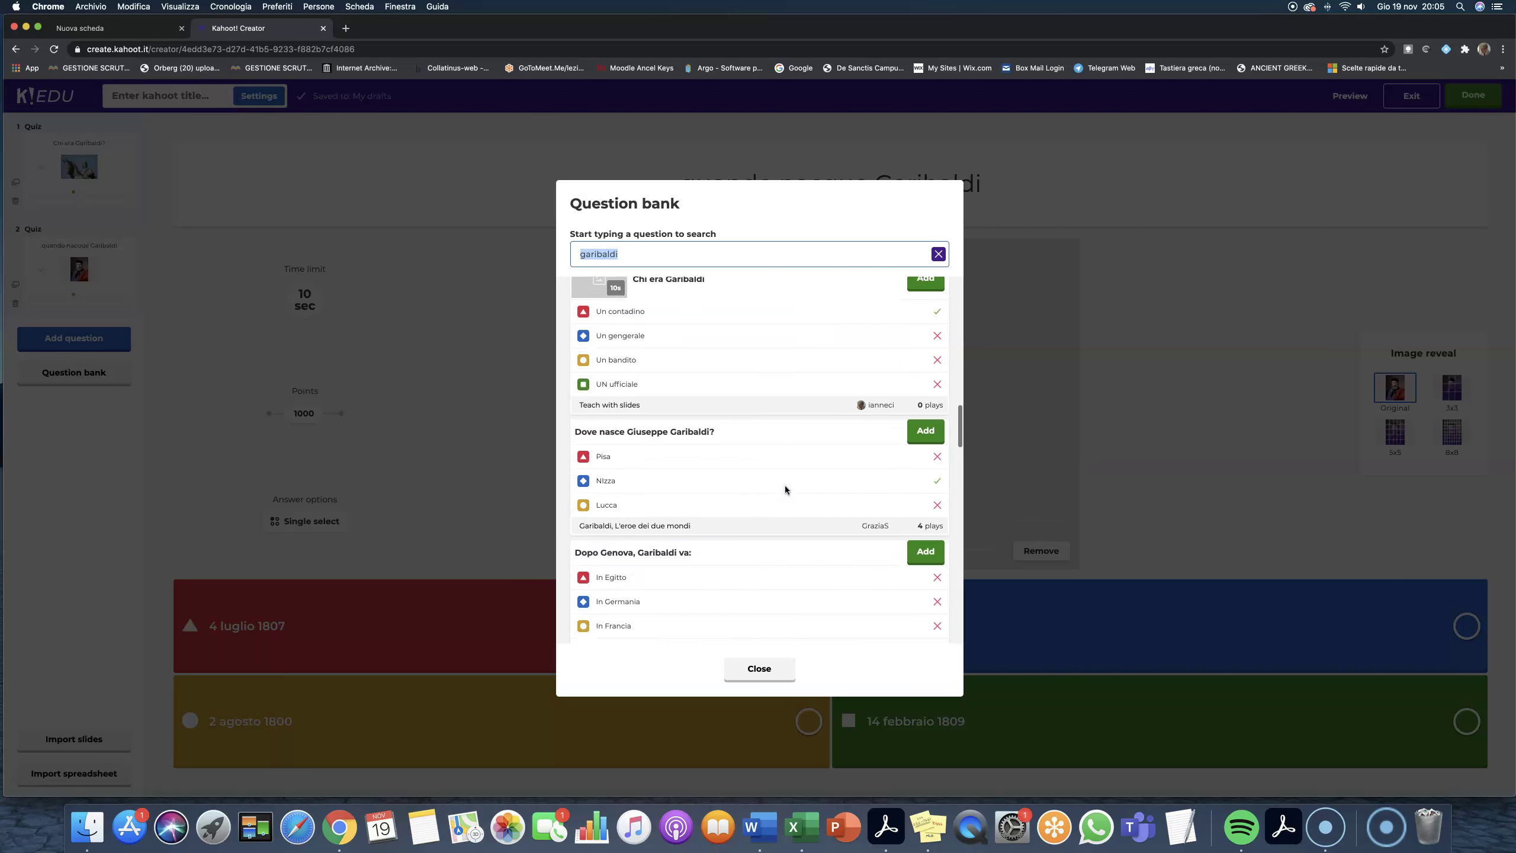
{"action": "scroll", "coordinate": [784, 486], "scroll_direction": "down", "scroll_amount": 6}
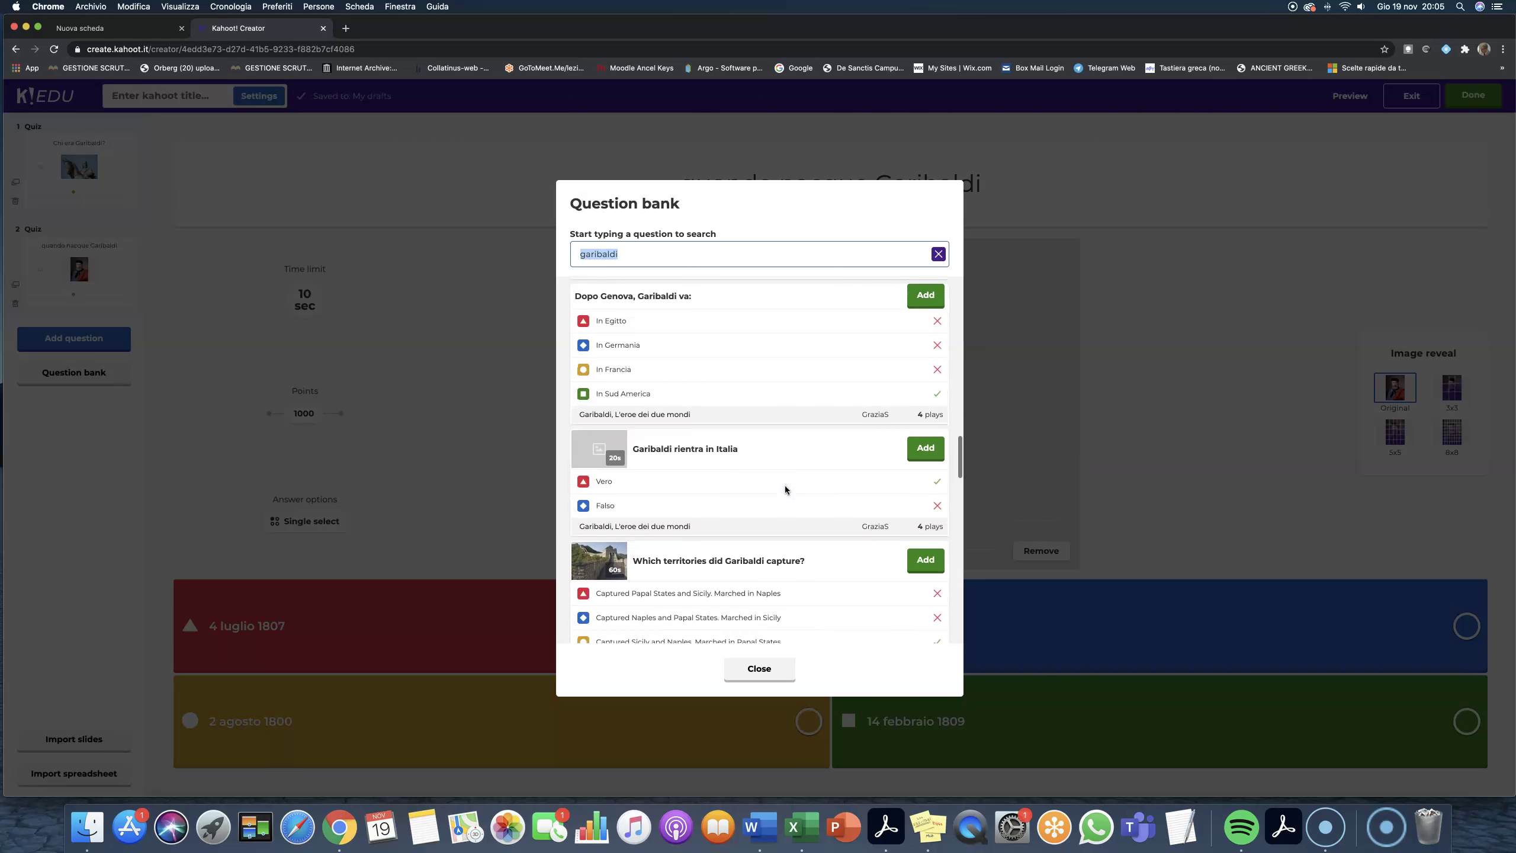
{"action": "scroll", "coordinate": [784, 486], "scroll_direction": "down", "scroll_amount": 10}
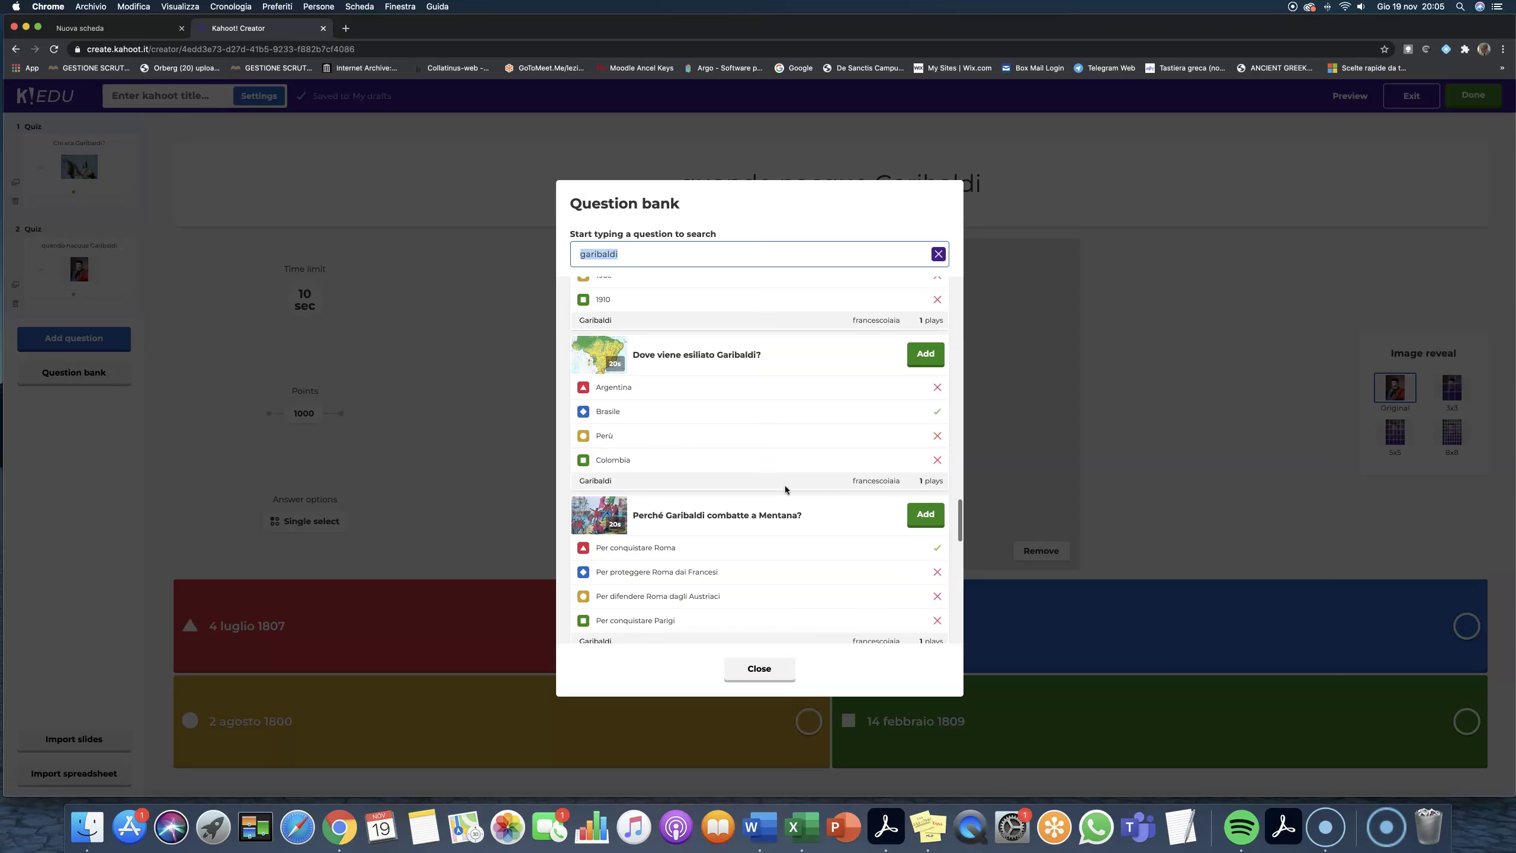
{"action": "left_click", "coordinate": [741, 423]}
{"action": "left_click", "coordinate": [924, 336]}
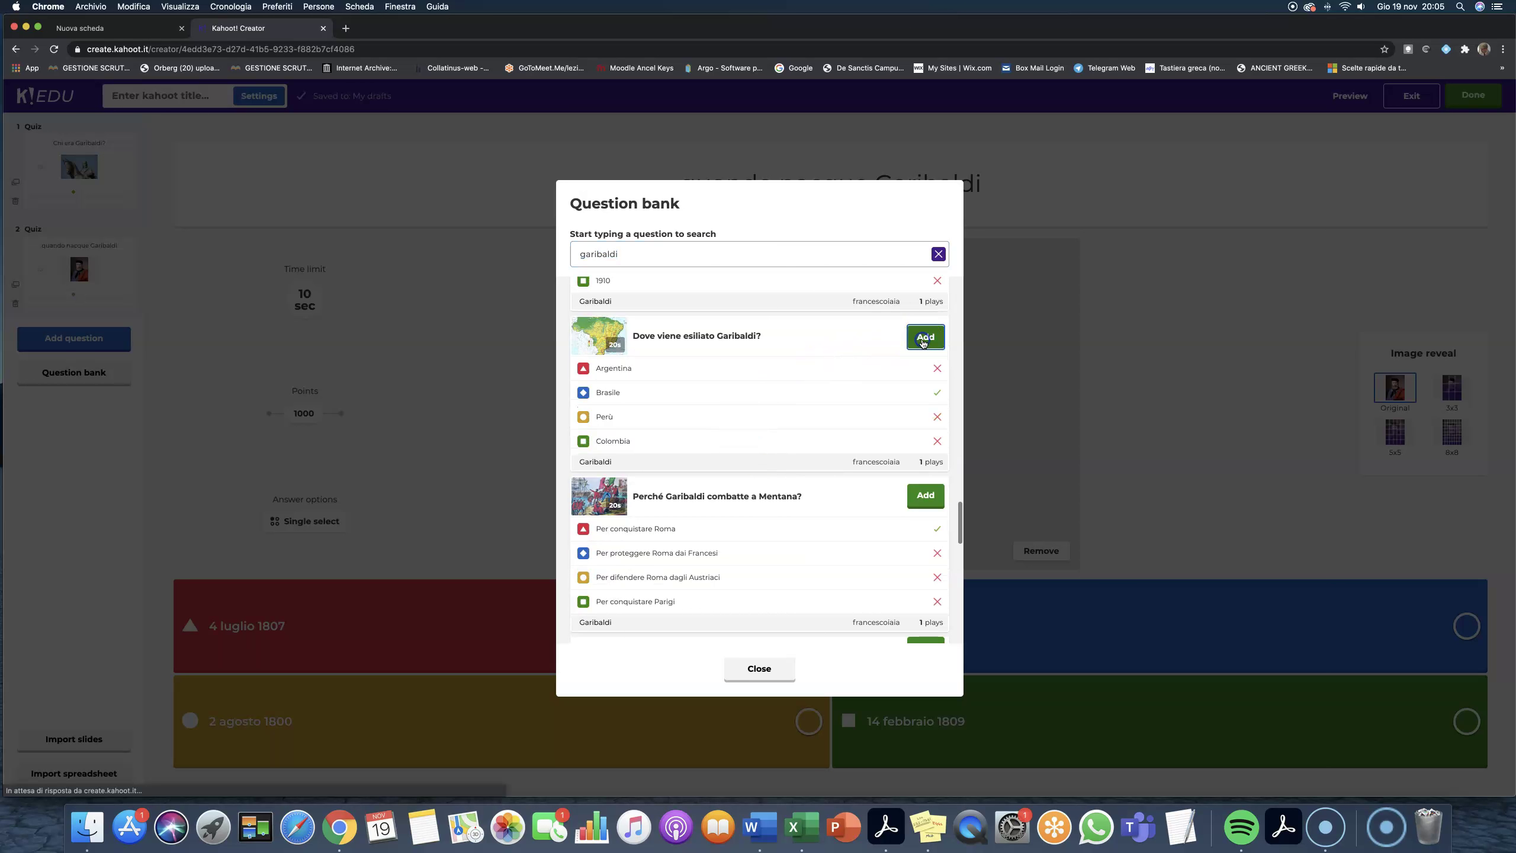
Step: Add the question "Perché Garibaldi combatte a Mentana?" from the question bank, look through the remaining results and close the bank
{"action": "scroll", "coordinate": [707, 531], "scroll_direction": "down", "scroll_amount": 2}
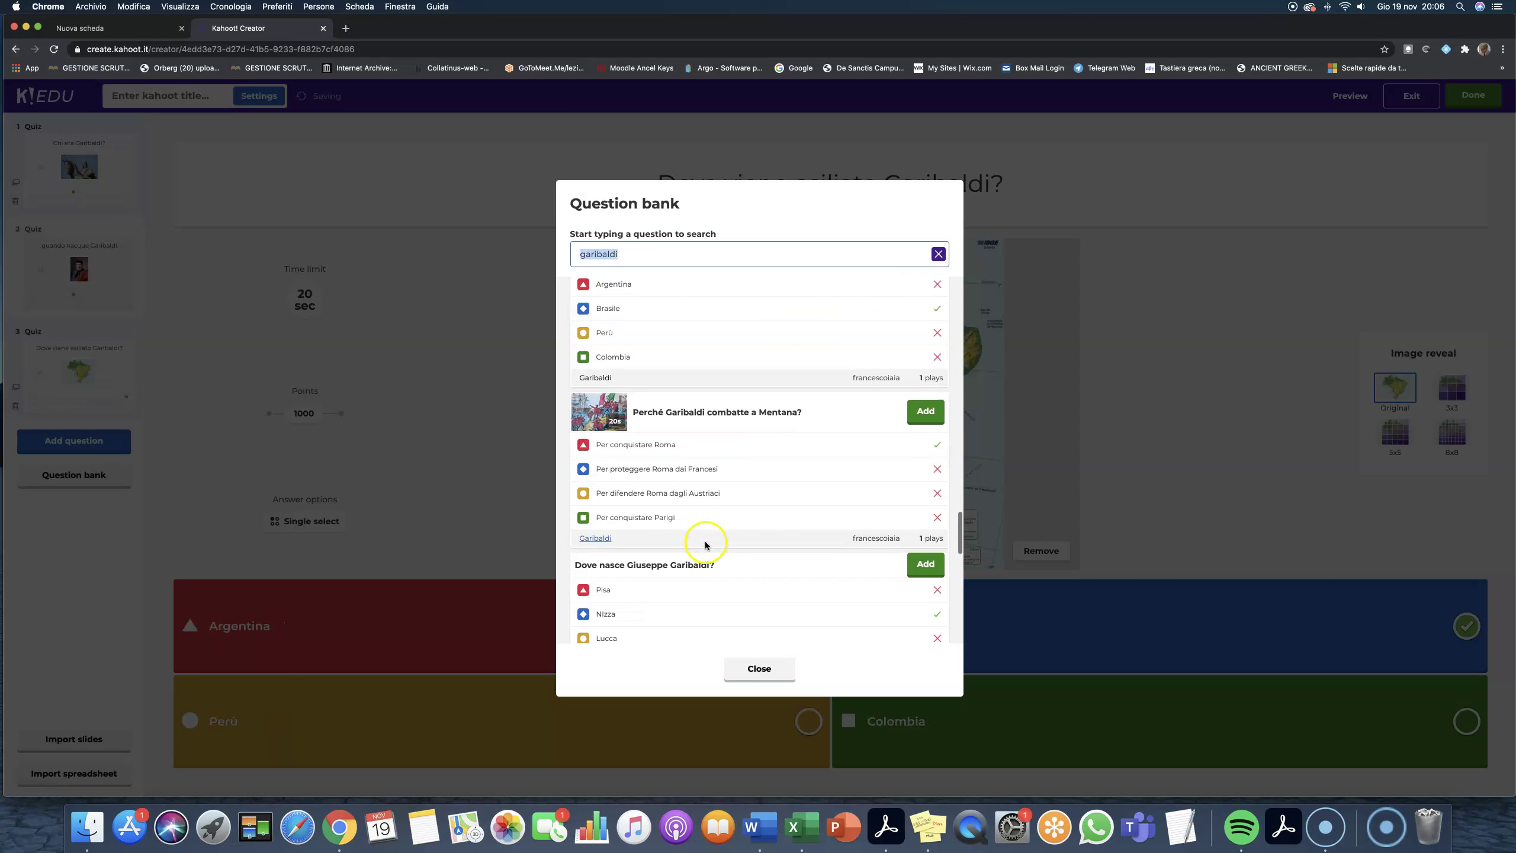
{"action": "left_click", "coordinate": [908, 413]}
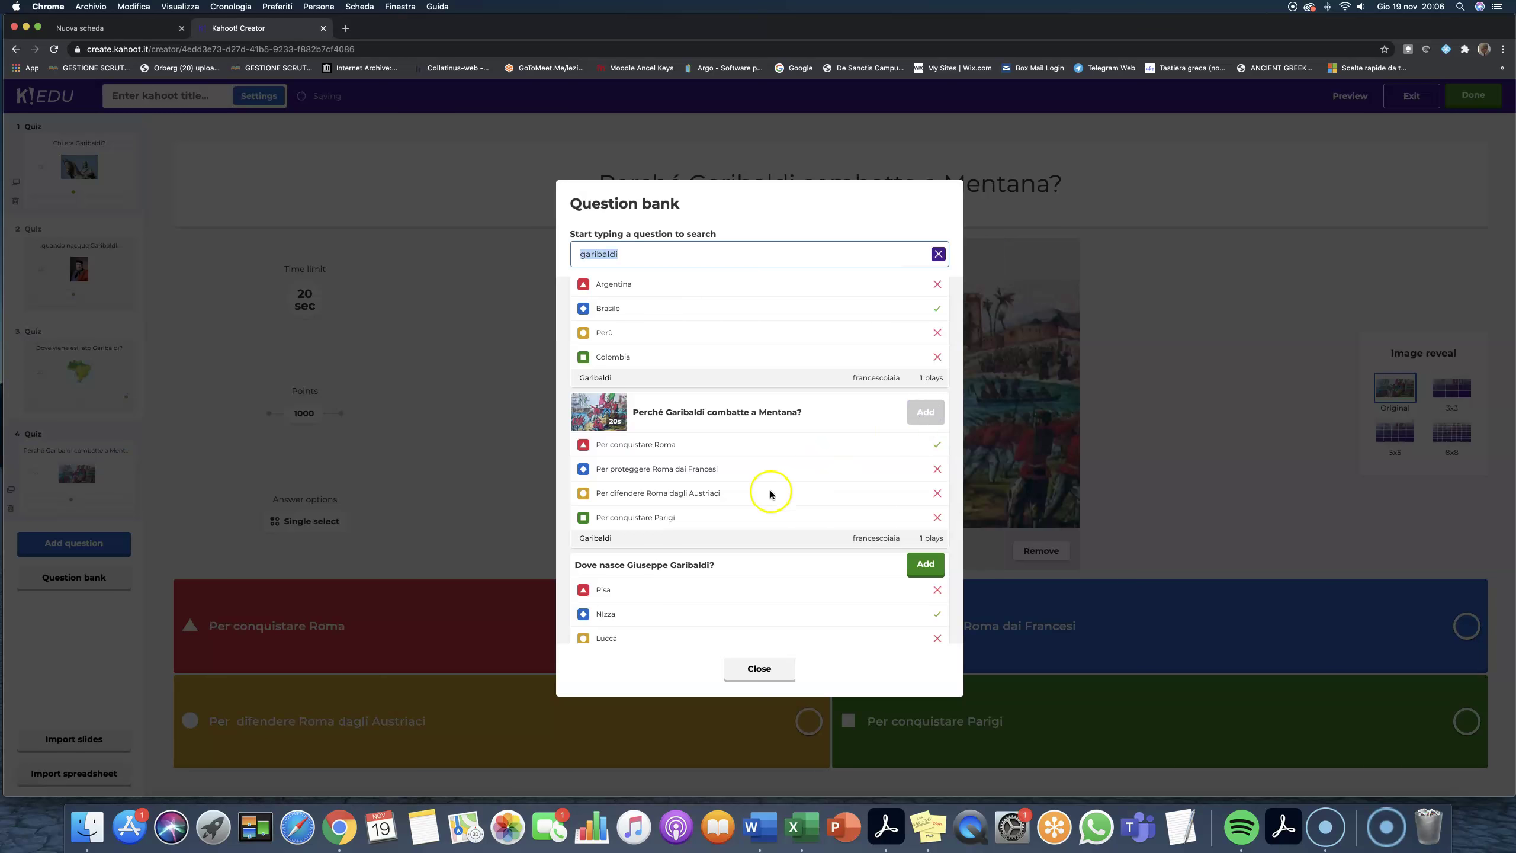
{"action": "scroll", "coordinate": [771, 495], "scroll_direction": "down", "scroll_amount": 4}
{"action": "scroll", "coordinate": [771, 493], "scroll_direction": "down", "scroll_amount": 4}
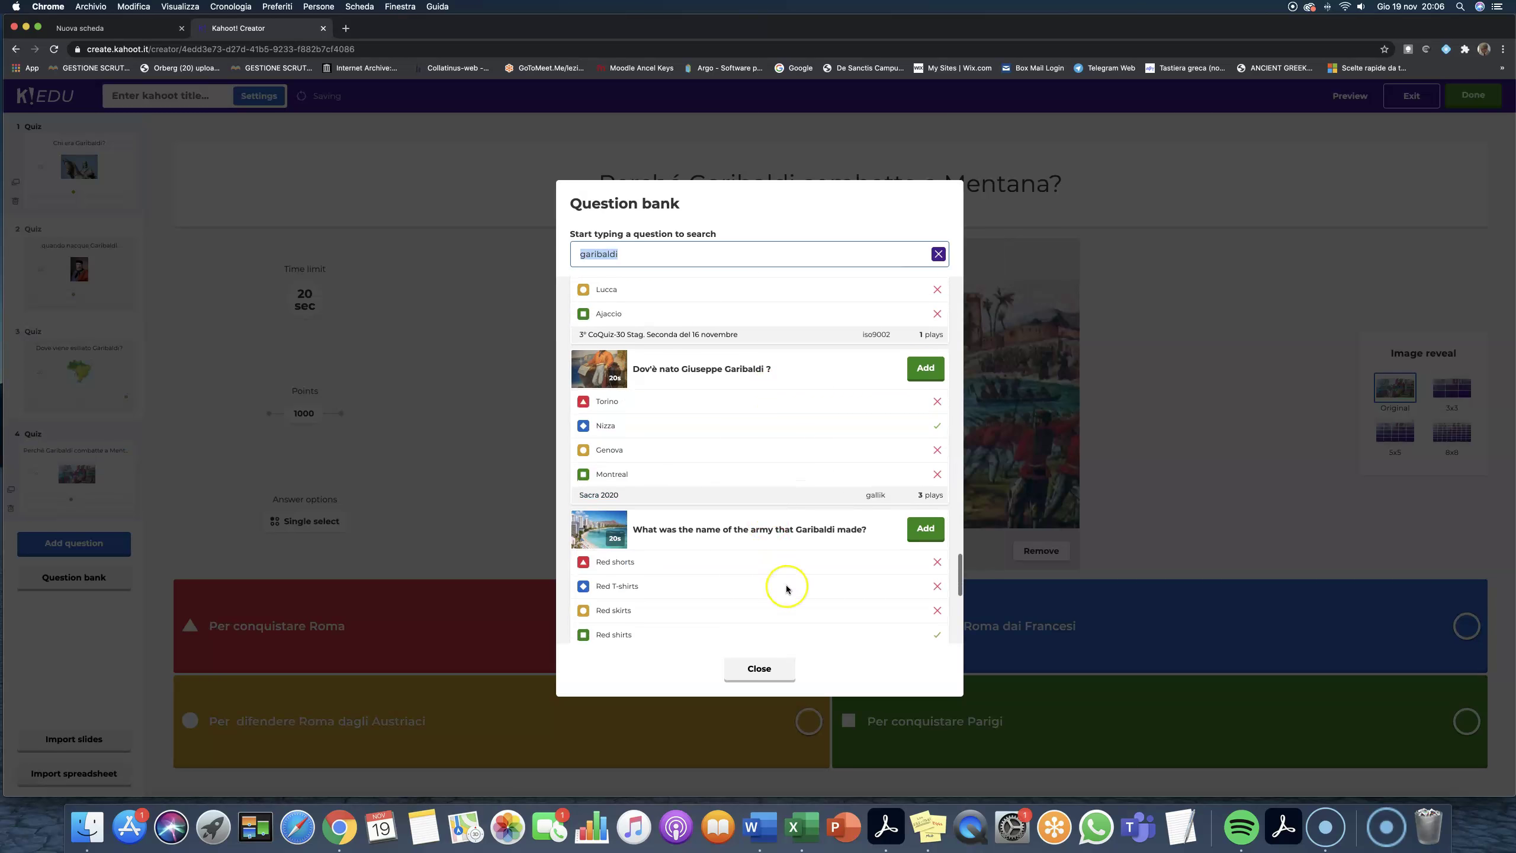
{"action": "scroll", "coordinate": [785, 585], "scroll_direction": "down", "scroll_amount": 6}
{"action": "scroll", "coordinate": [787, 588], "scroll_direction": "down", "scroll_amount": 2}
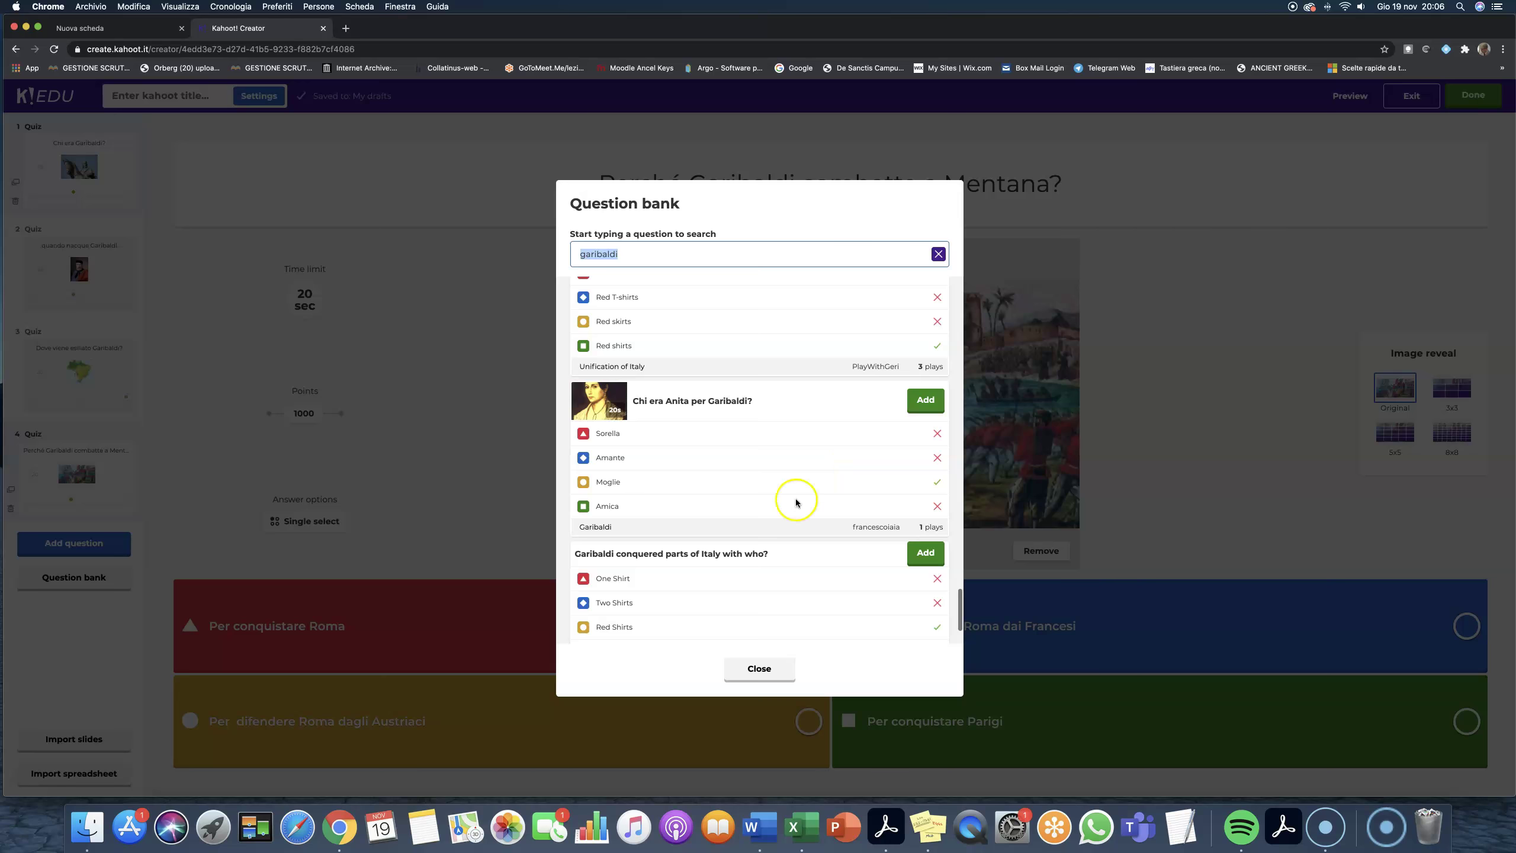
{"action": "scroll", "coordinate": [775, 525], "scroll_direction": "down", "scroll_amount": 3}
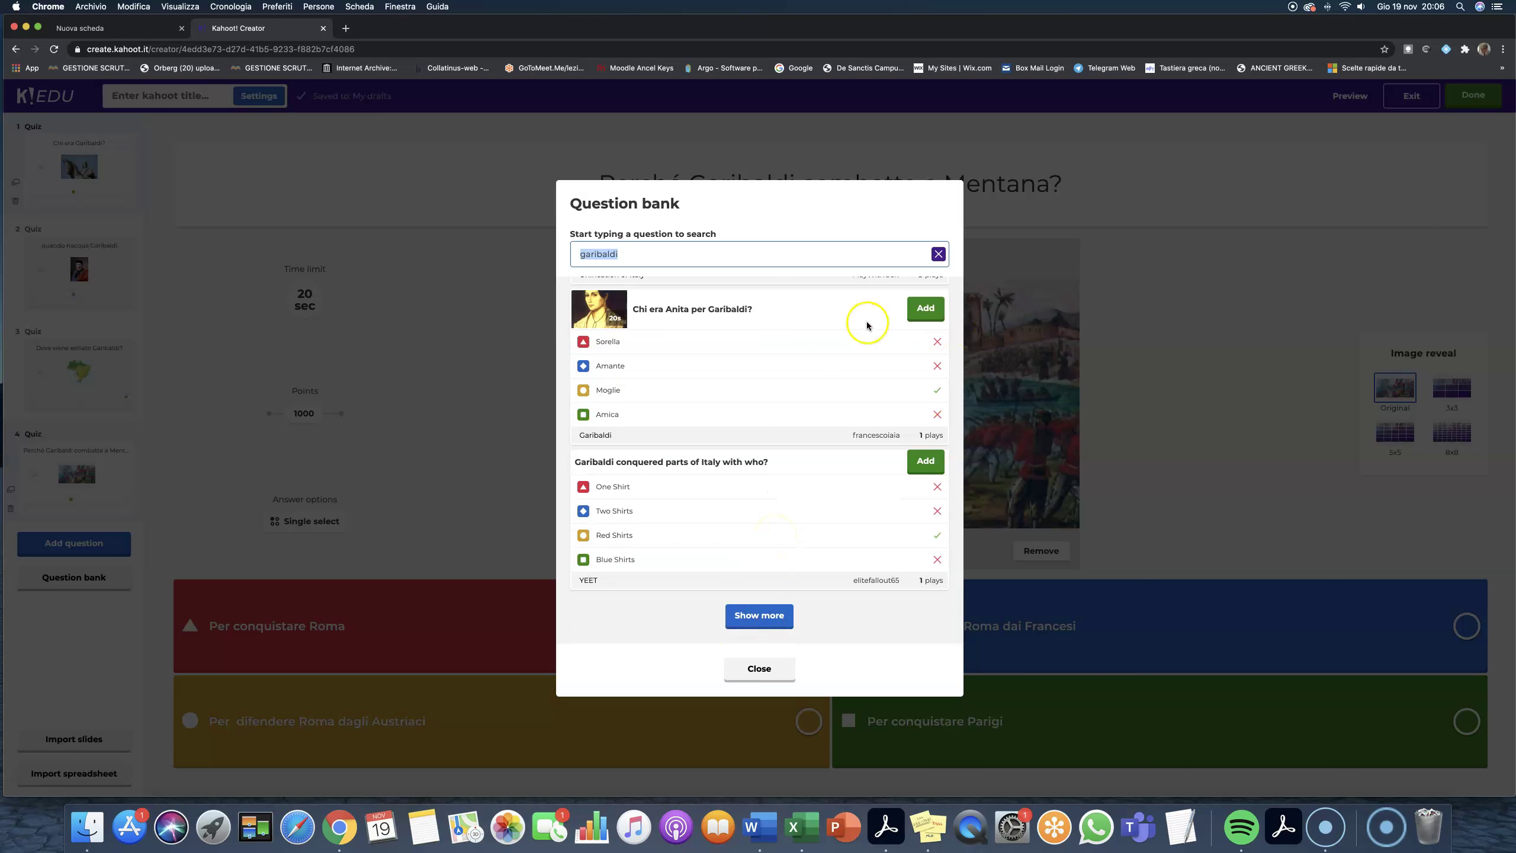
{"action": "left_click", "coordinate": [763, 670]}
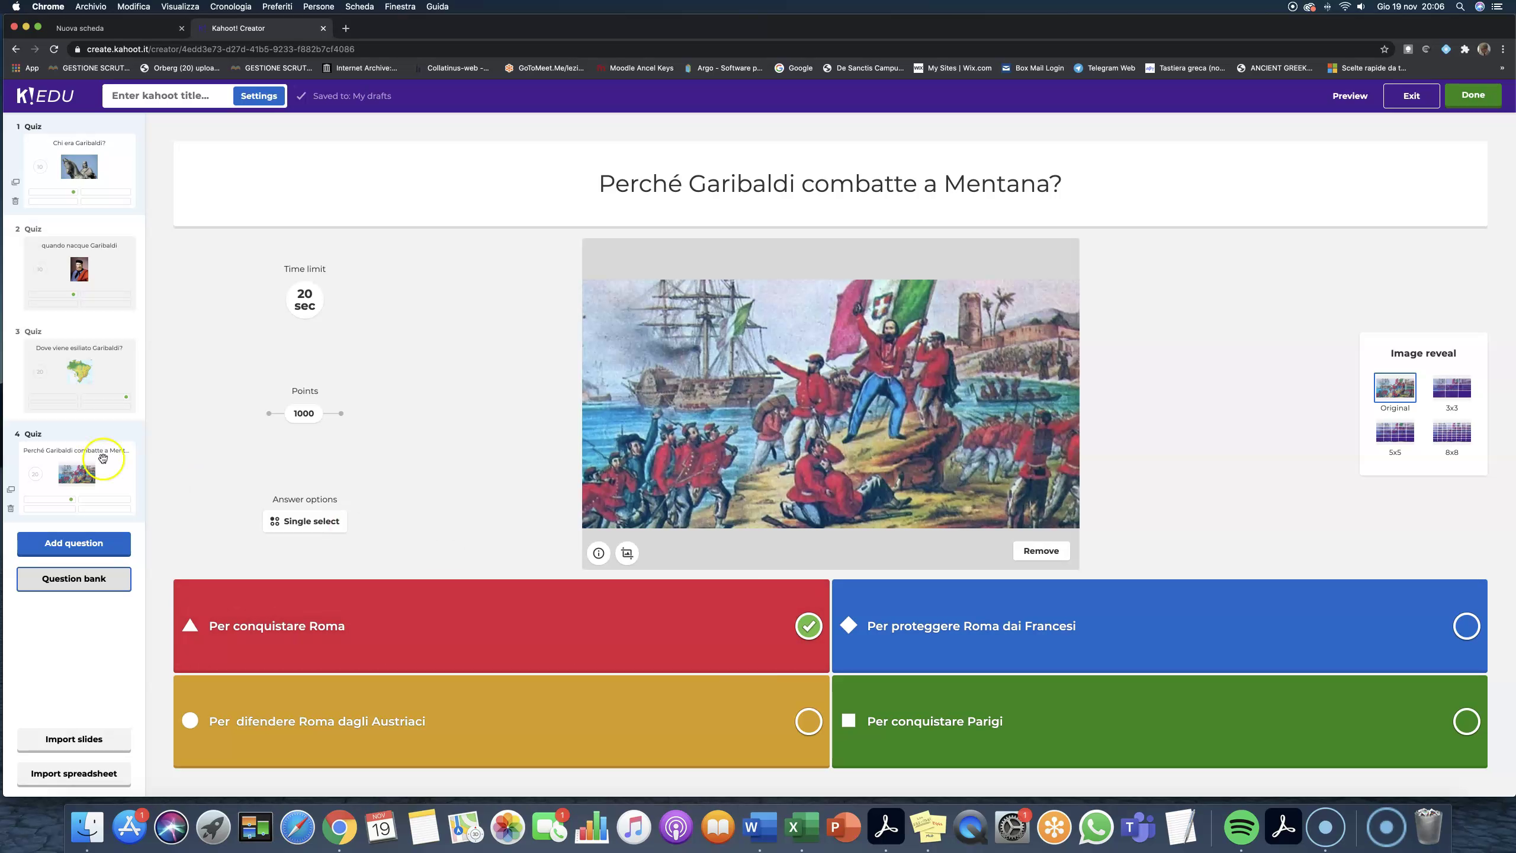
Step: Open the choice of question types for adding a new question to the quiz
{"action": "left_click", "coordinate": [94, 584]}
{"action": "left_click", "coordinate": [80, 679]}
{"action": "left_click", "coordinate": [87, 556]}
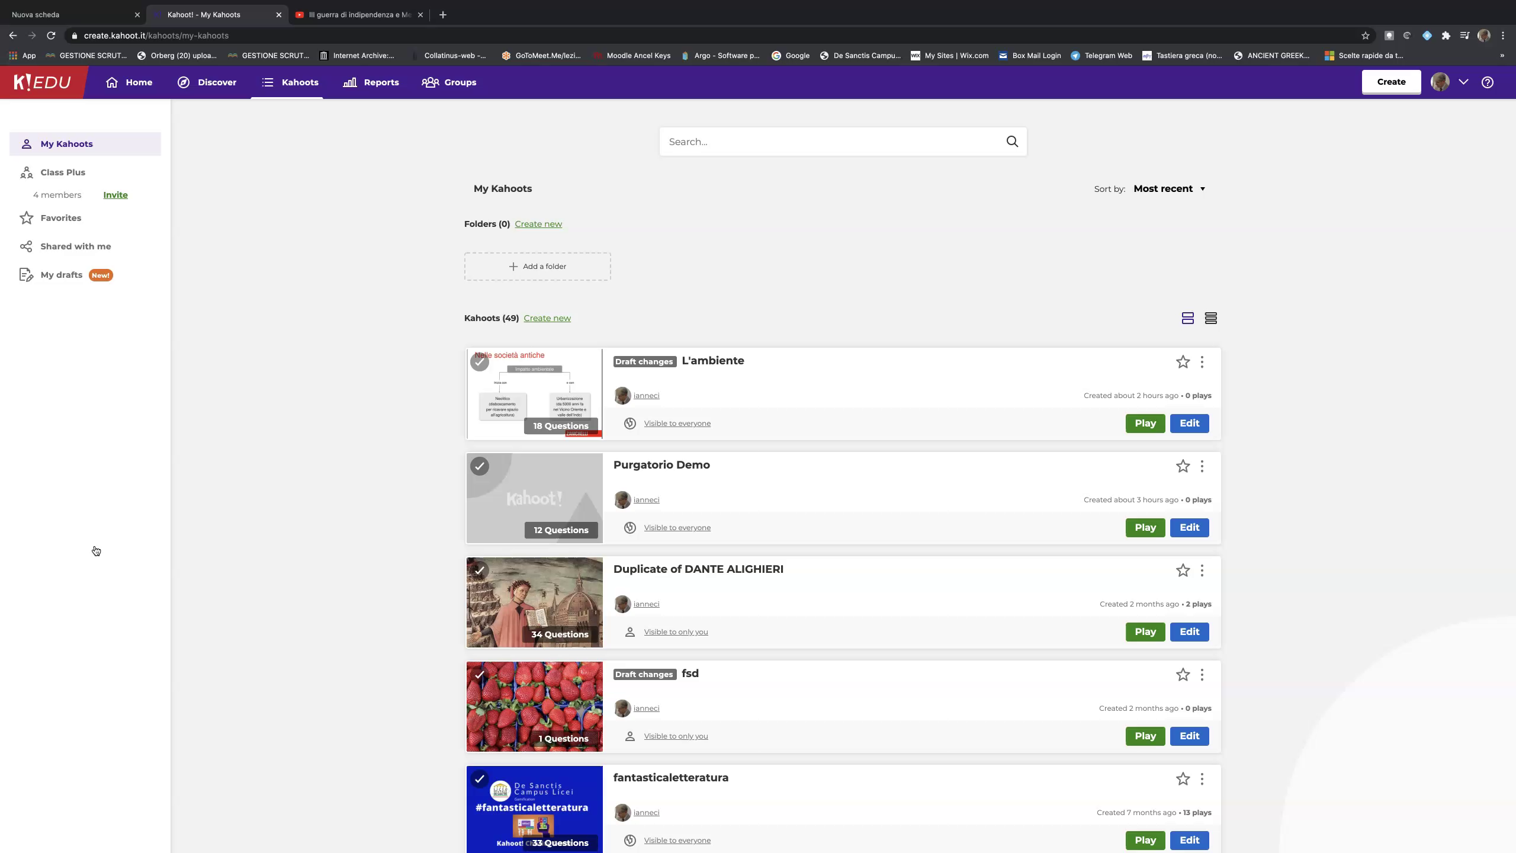
Step: Open the kahoot "L'ambiente" from My Kahoots for live play with the Teach option
{"action": "left_click", "coordinate": [630, 763]}
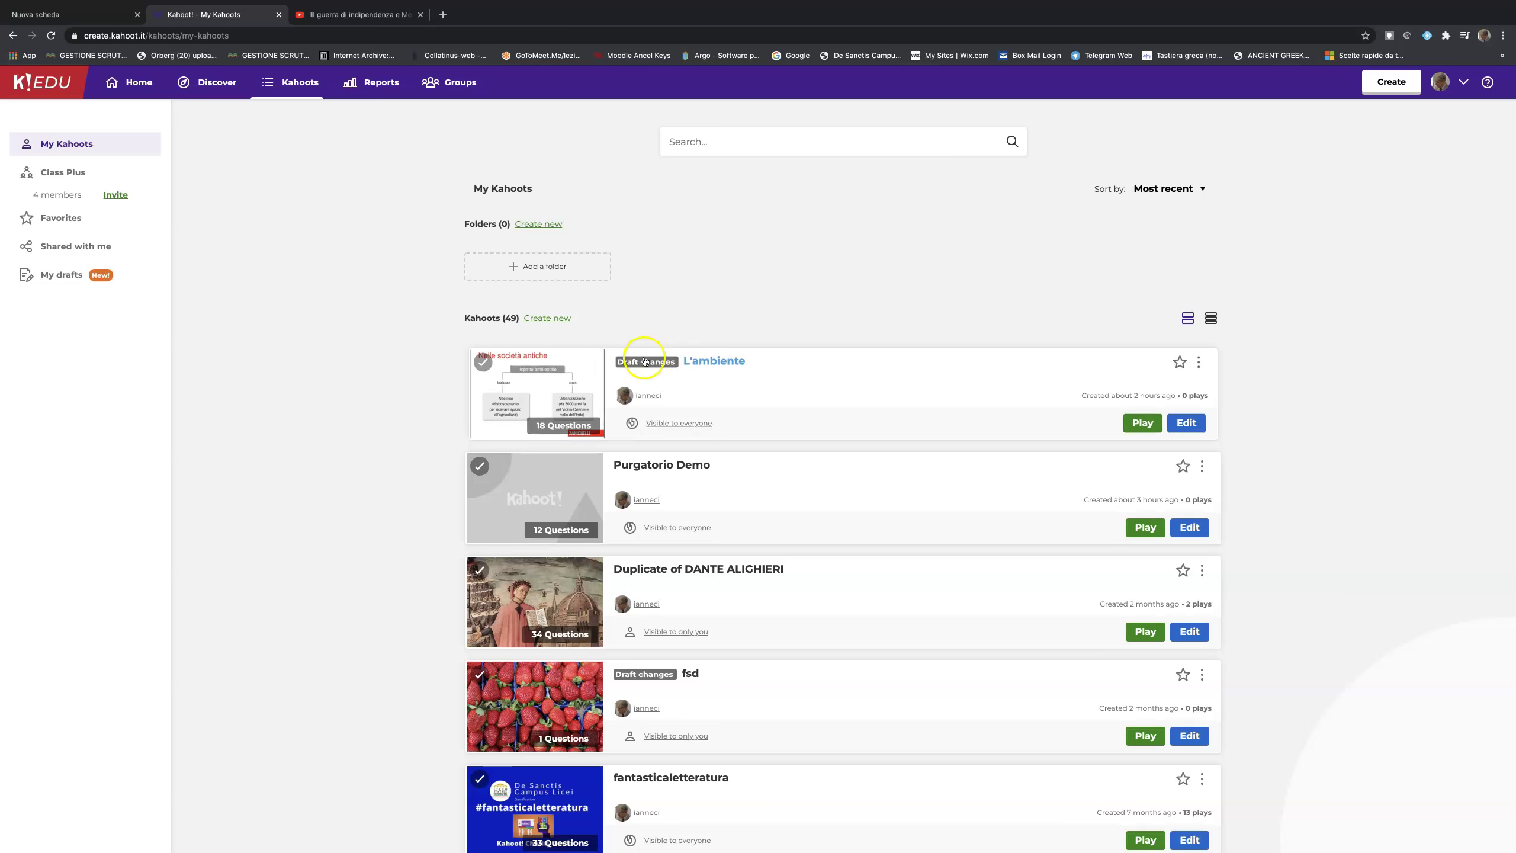
{"action": "left_click", "coordinate": [671, 365]}
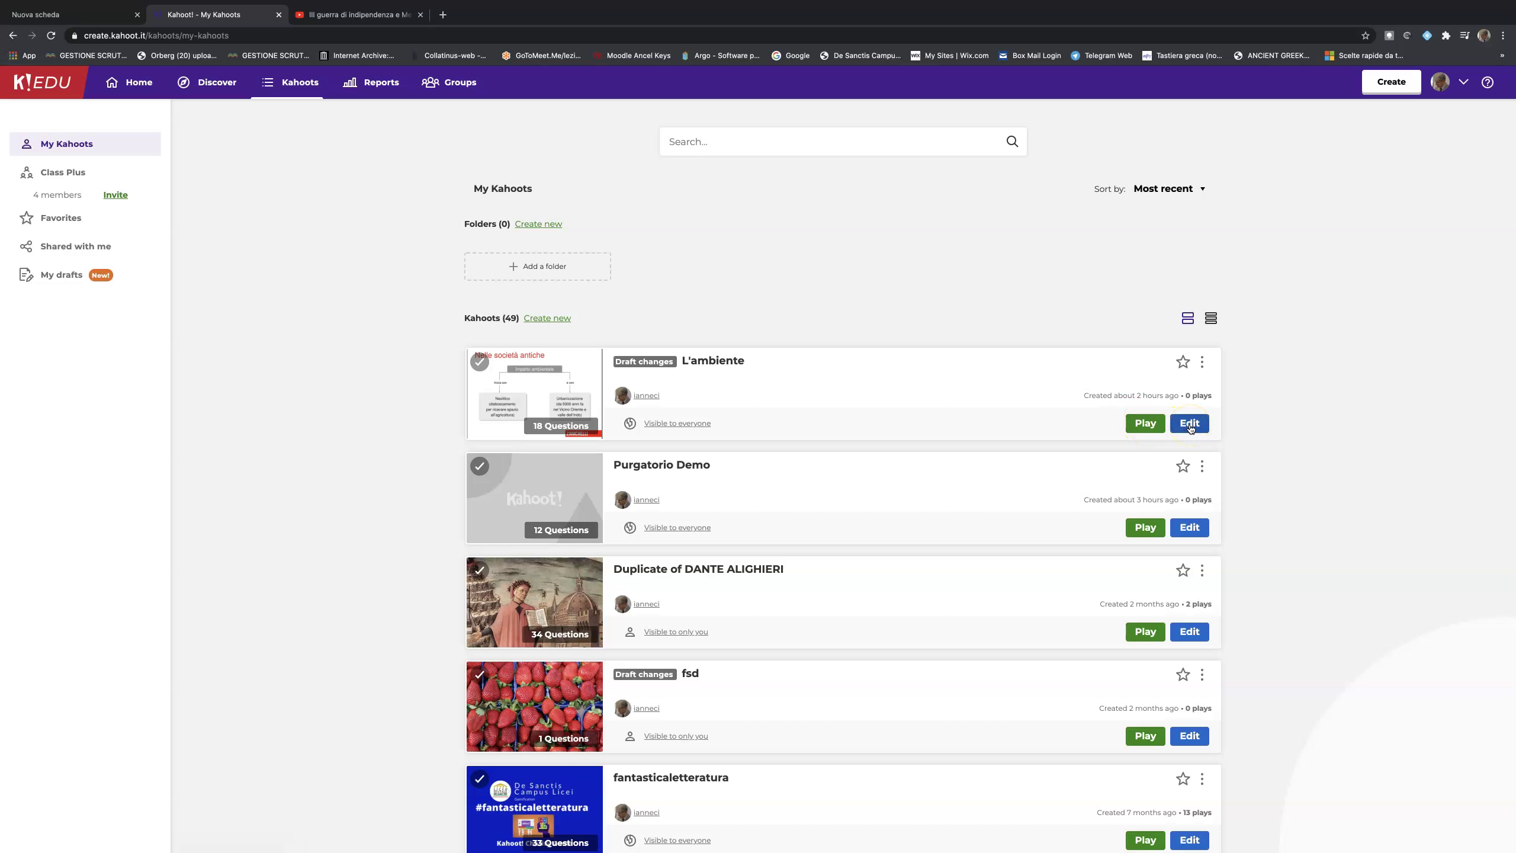
{"action": "left_click", "coordinate": [1143, 425]}
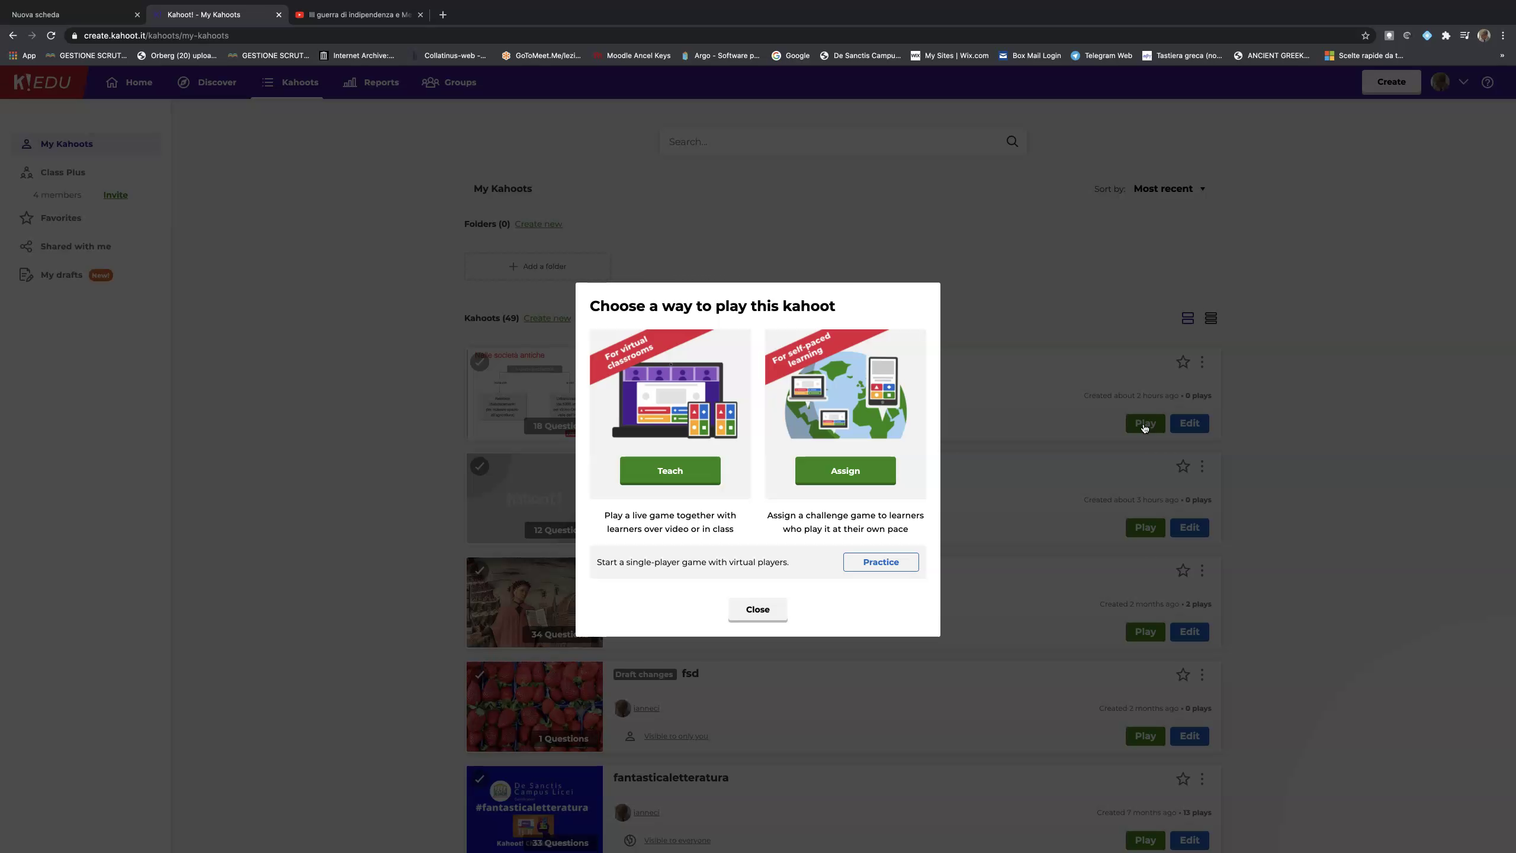
{"action": "left_click", "coordinate": [667, 474]}
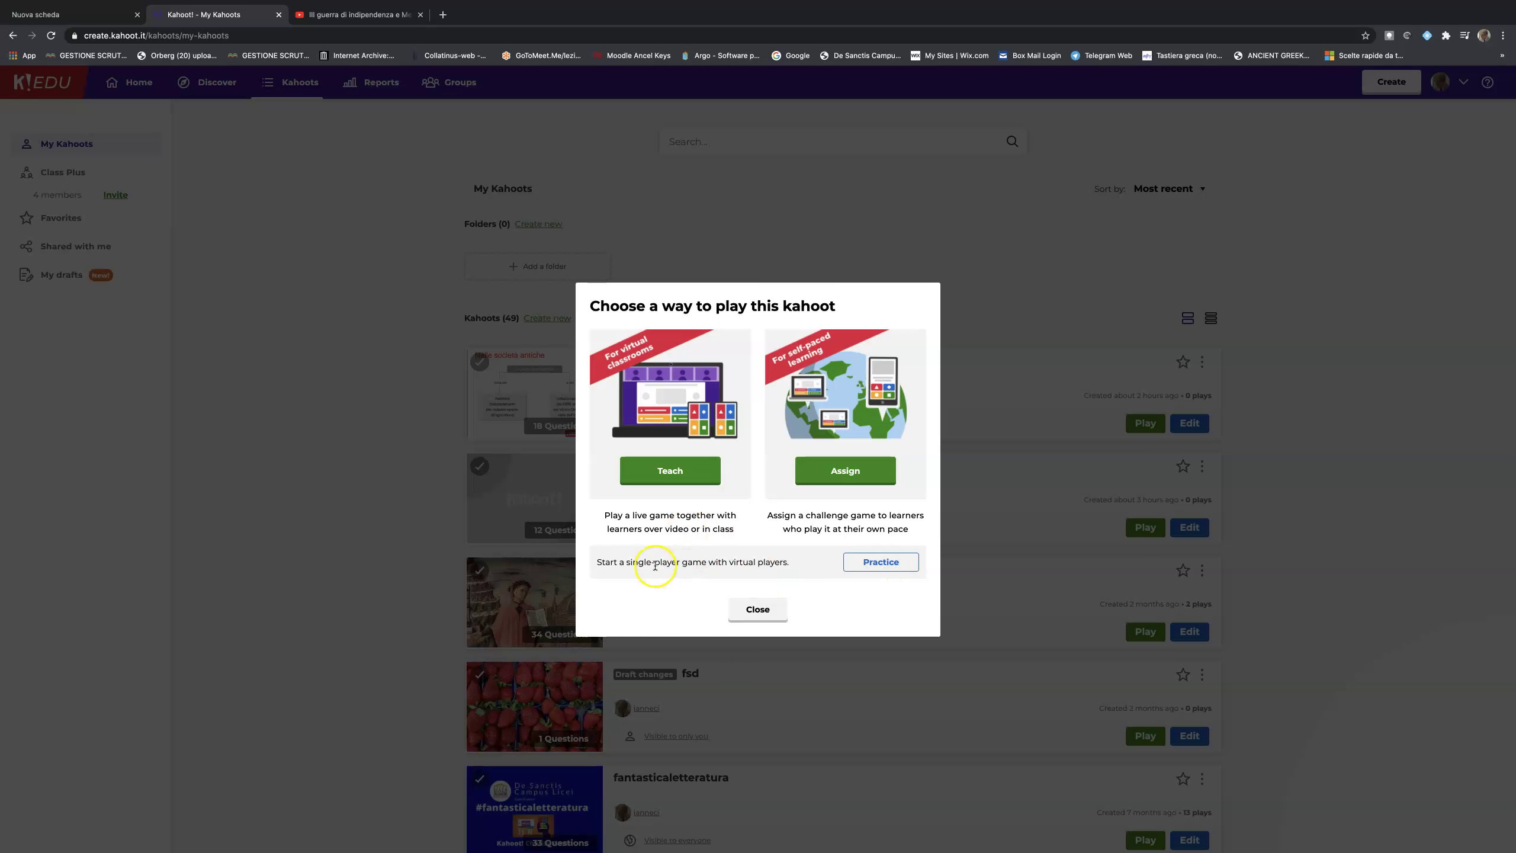
{"action": "left_click", "coordinate": [680, 480]}
{"action": "left_click", "coordinate": [681, 481]}
{"action": "left_click", "coordinate": [680, 480]}
{"action": "left_click", "coordinate": [680, 479]}
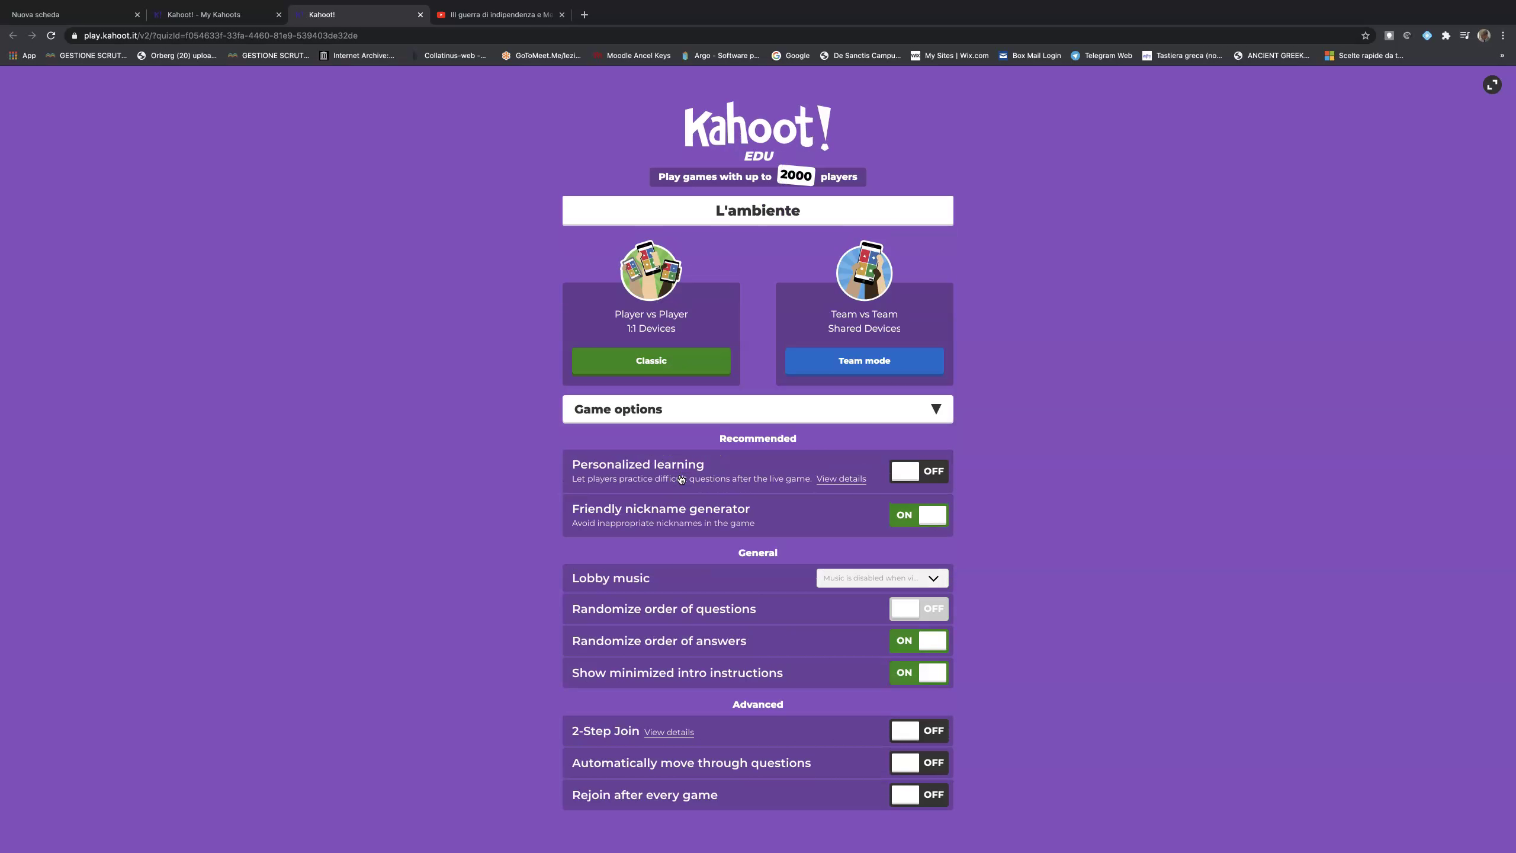
Step: Switch the friendly nickname generator off and back on in the game options
{"action": "left_click", "coordinate": [883, 366]}
{"action": "left_click", "coordinate": [598, 370]}
{"action": "left_click", "coordinate": [919, 517]}
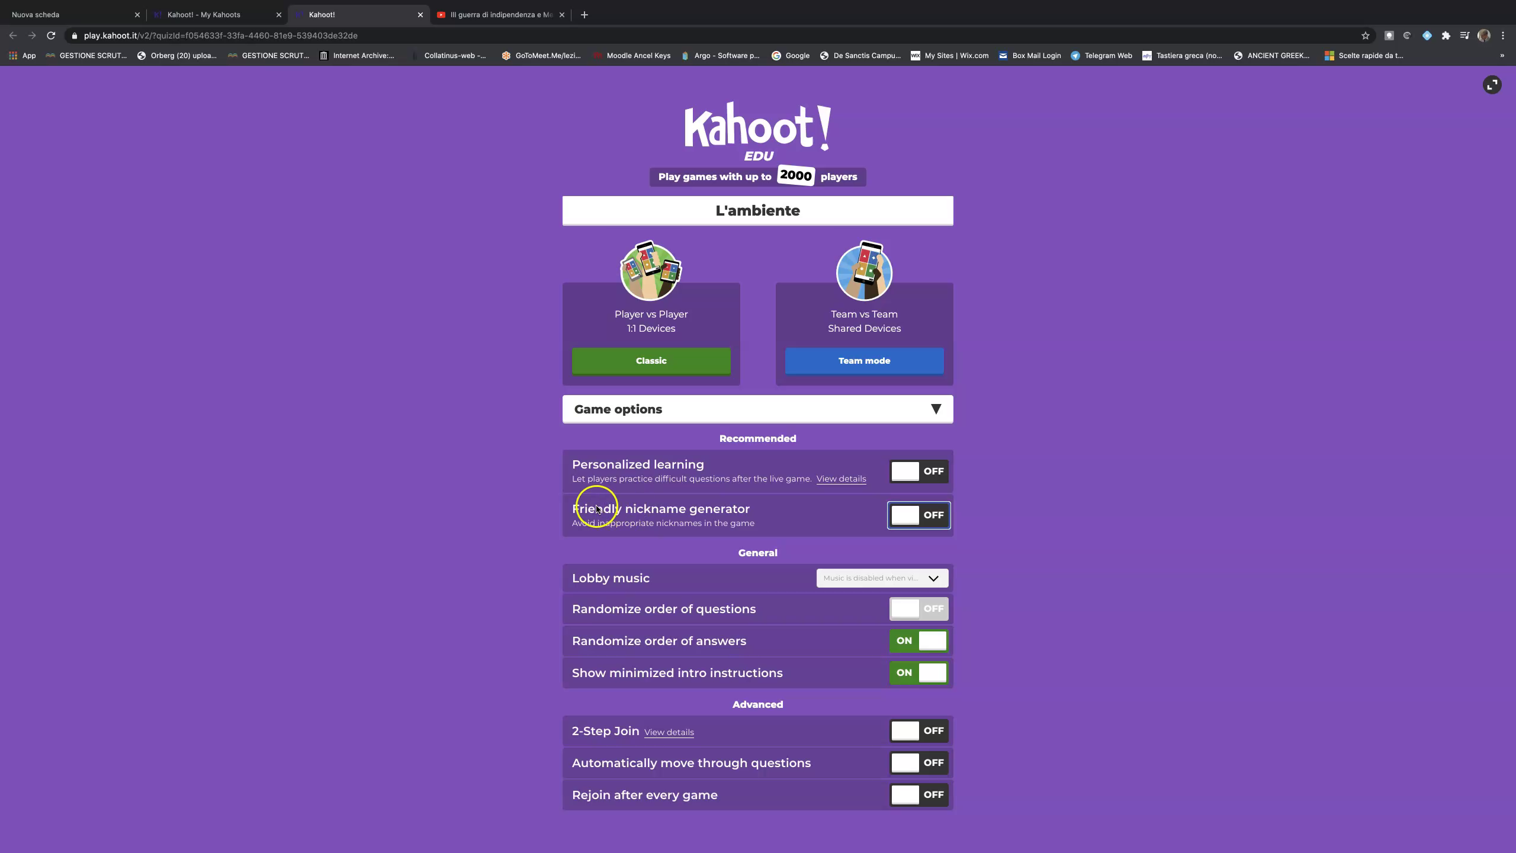
{"action": "left_click", "coordinate": [899, 517]}
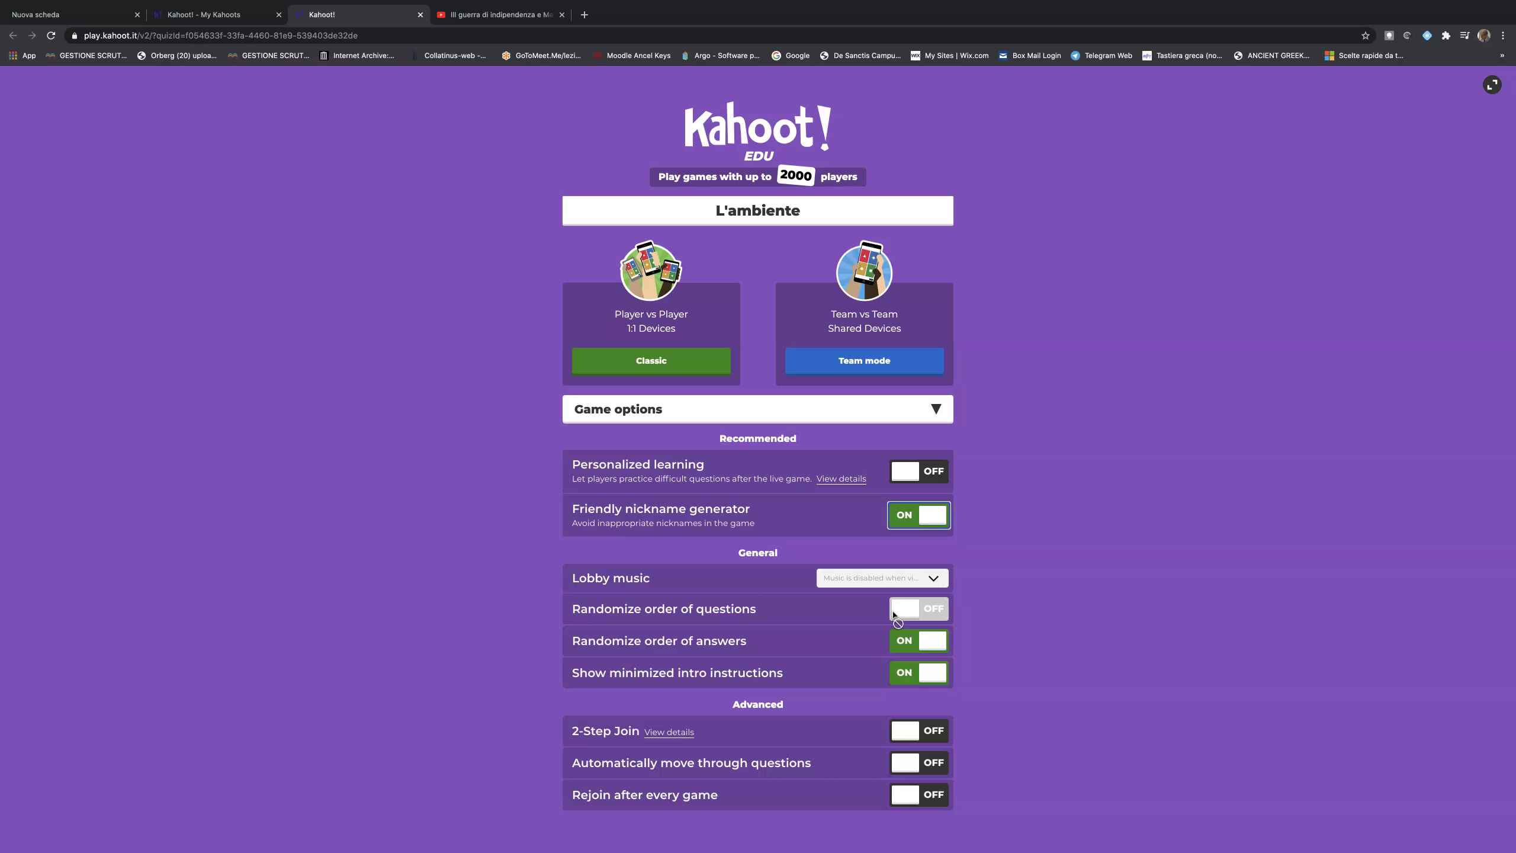
Step: Try to change the randomized order of questions, and start the live game in Classic player-versus-player mode
{"action": "left_click", "coordinate": [934, 609]}
{"action": "left_click", "coordinate": [910, 610]}
{"action": "left_click", "coordinate": [658, 365]}
{"action": "left_click", "coordinate": [659, 365]}
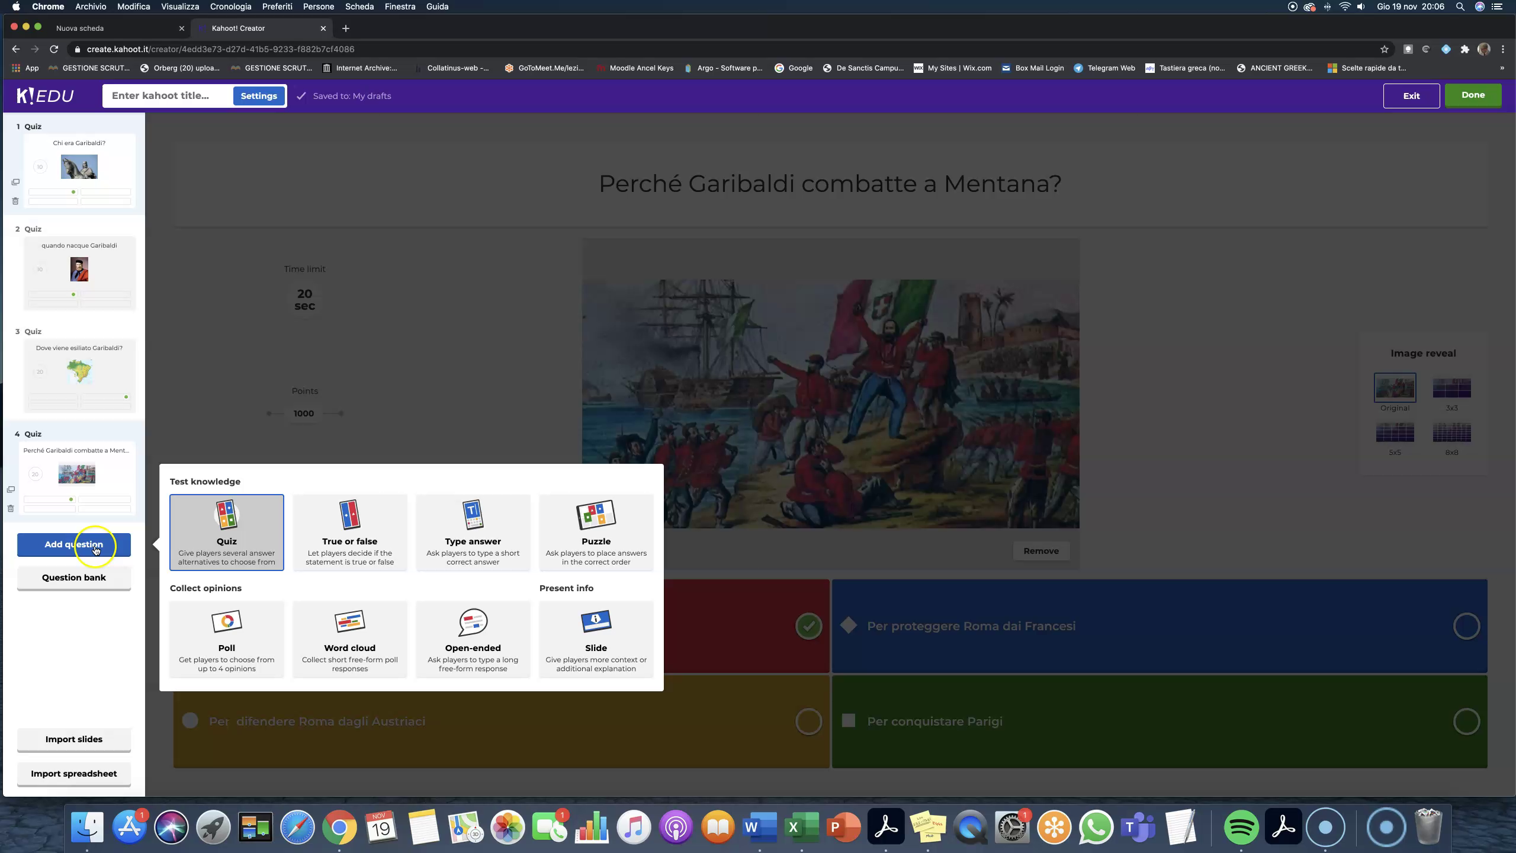
Step: Open the challenge settings to assign the kahoot "L'ambiente" for self-paced learning
{"action": "left_click", "coordinate": [1138, 424]}
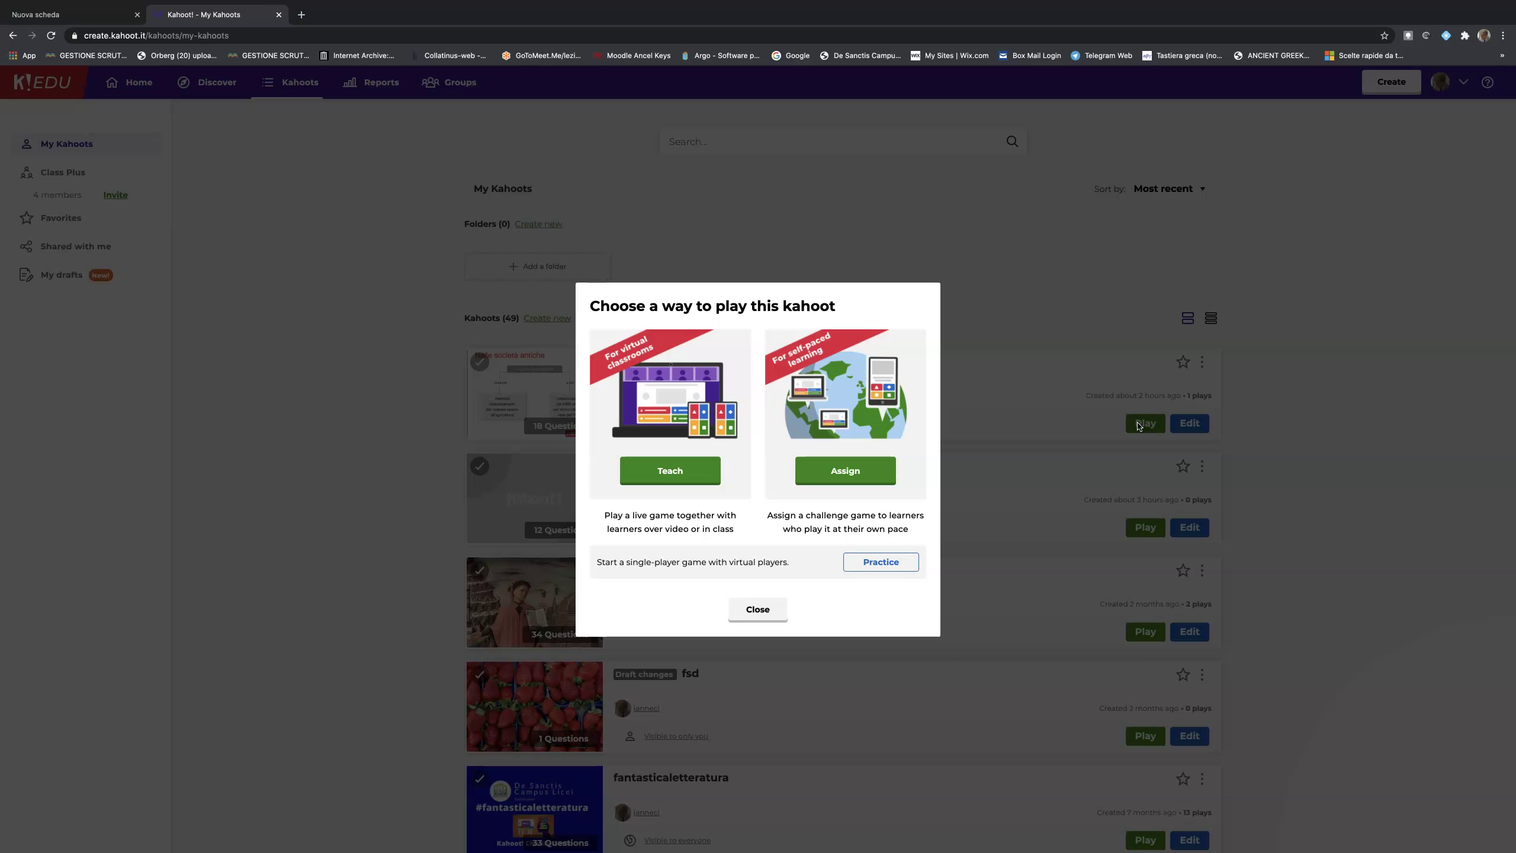
{"action": "left_click", "coordinate": [1107, 428]}
{"action": "left_click", "coordinate": [838, 476]}
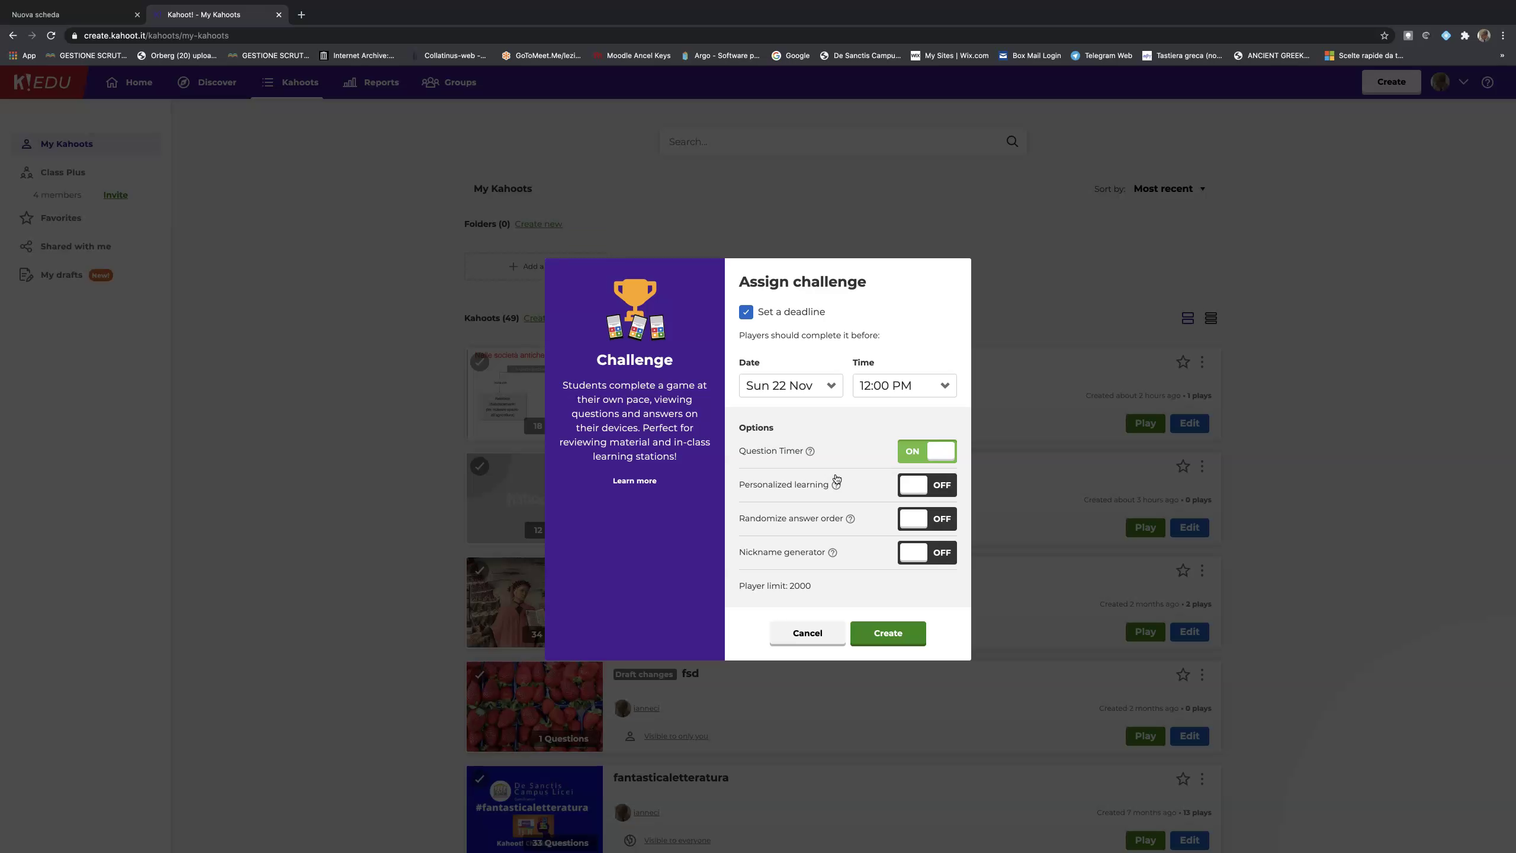
{"action": "left_click", "coordinate": [834, 474]}
Step: Review the challenge options and create the challenge with a deadline of Sun 22 Nov at 12:00 PM
{"action": "left_click", "coordinate": [834, 386]}
{"action": "left_click", "coordinate": [885, 389]}
{"action": "left_click", "coordinate": [804, 460]}
{"action": "left_click", "coordinate": [935, 519]}
{"action": "mouse_move", "coordinate": [833, 553]}
{"action": "left_click_drag", "start_coordinate": [789, 586], "coordinate": [815, 588]}
{"action": "left_click", "coordinate": [887, 636]}
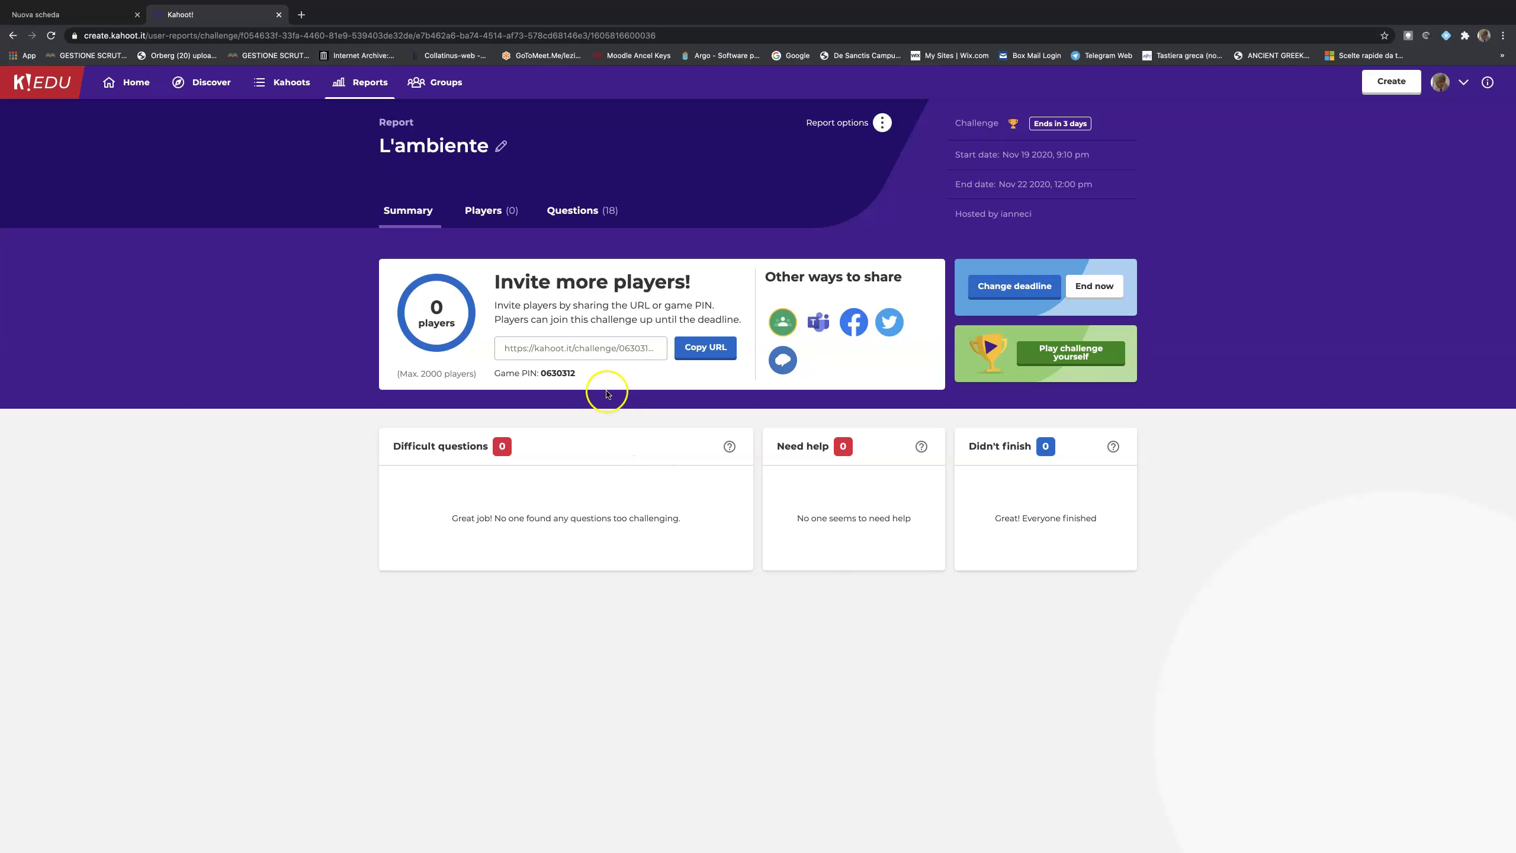
Step: Examine the ways to invite players to the challenge, from copying the URL to Google Classroom, Microsoft Teams and social networks
{"action": "left_click", "coordinate": [695, 355]}
{"action": "left_click", "coordinate": [783, 328]}
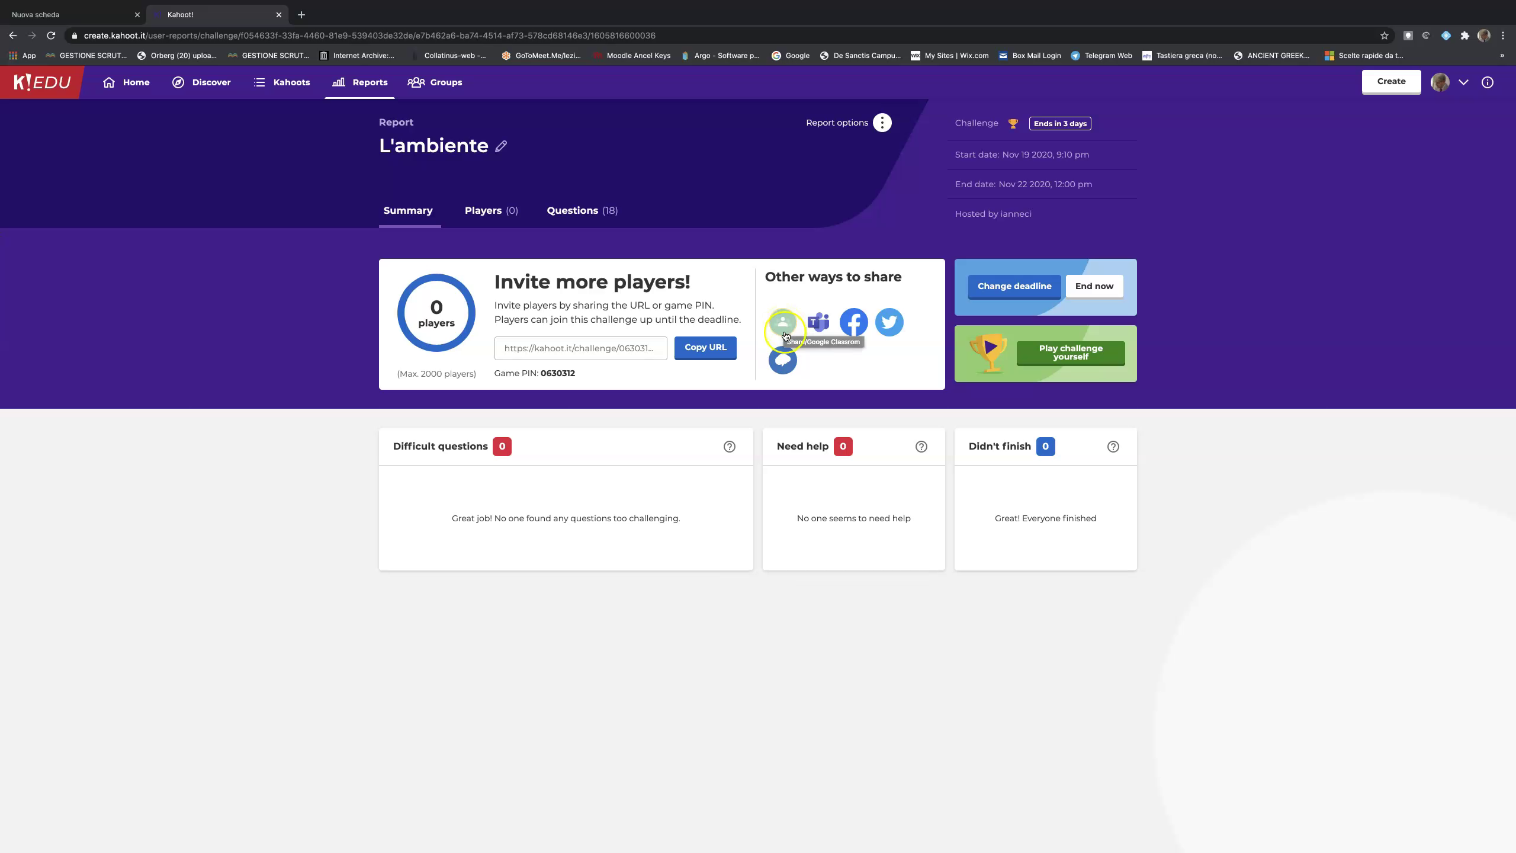
{"action": "left_click", "coordinate": [779, 323]}
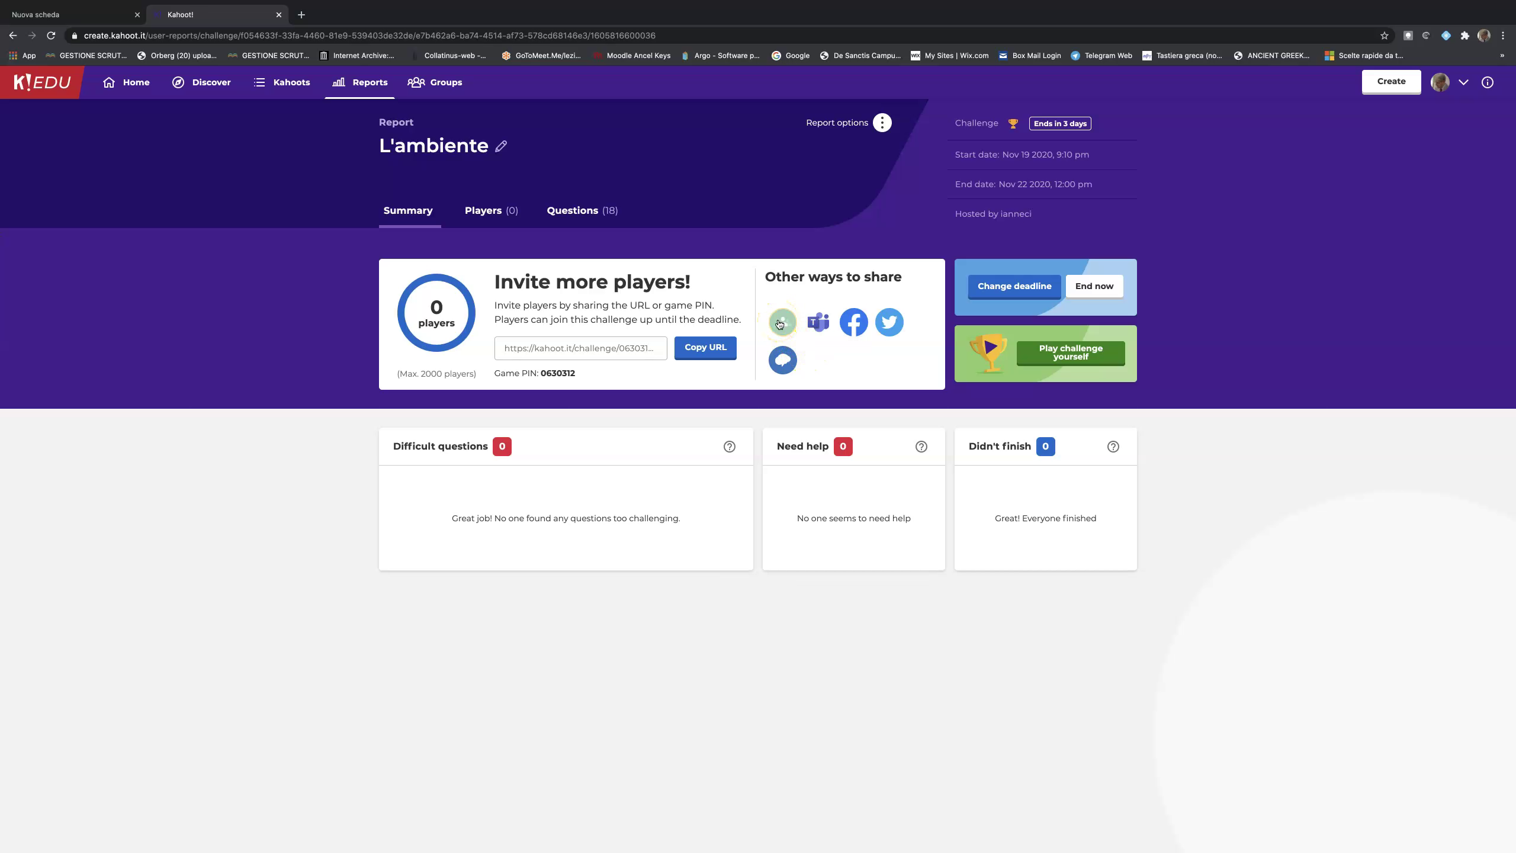
{"action": "left_click", "coordinate": [848, 360]}
{"action": "left_click", "coordinate": [827, 328]}
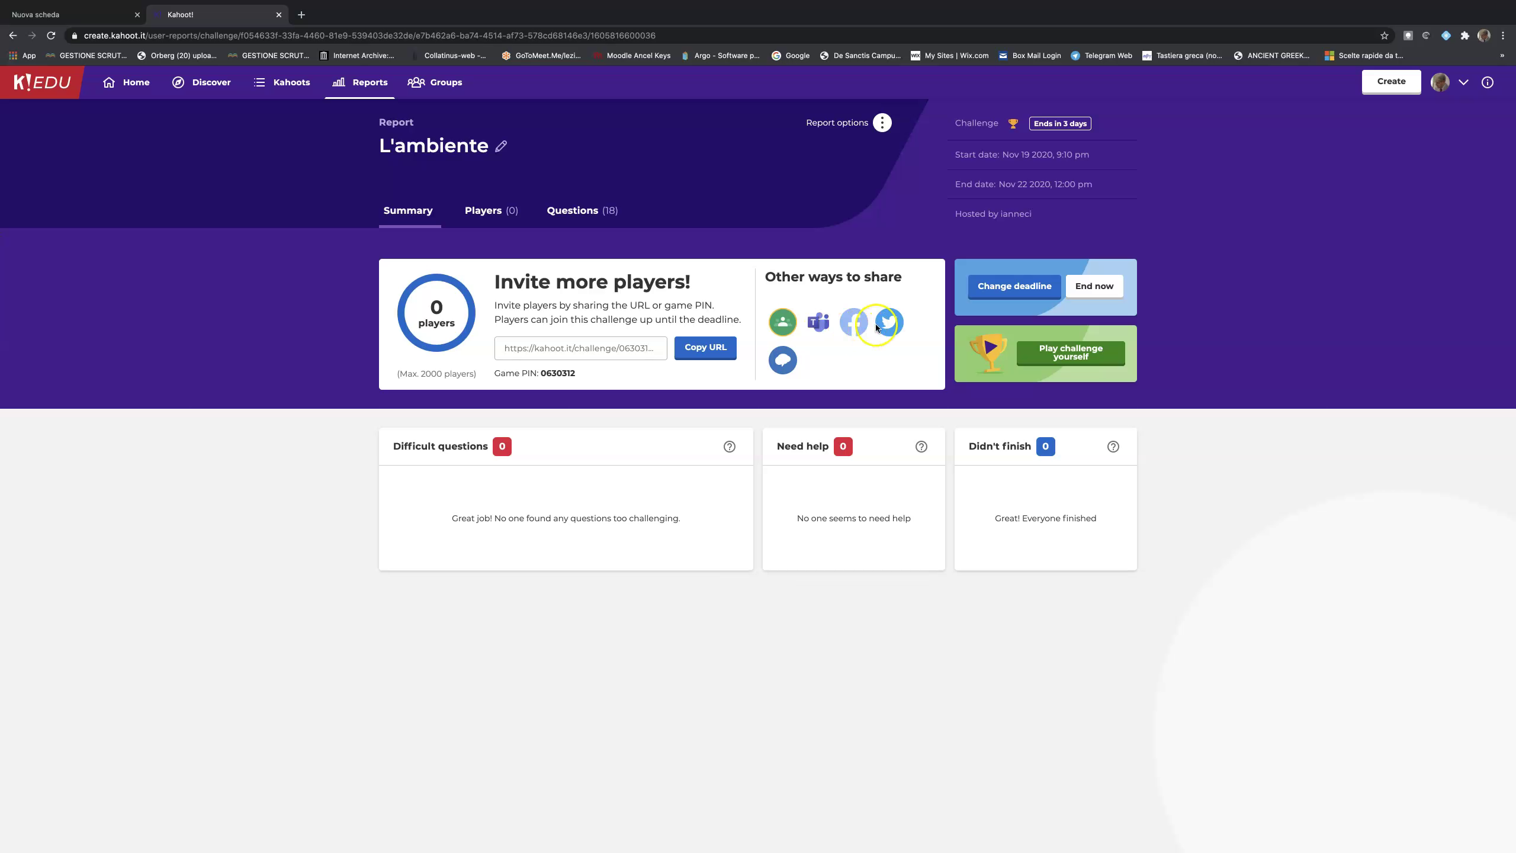
{"action": "left_click", "coordinate": [791, 364]}
Step: Open Google Classroom sharing for the challenge, view the list of courses to share with, and close the sharing page
{"action": "left_click", "coordinate": [782, 324]}
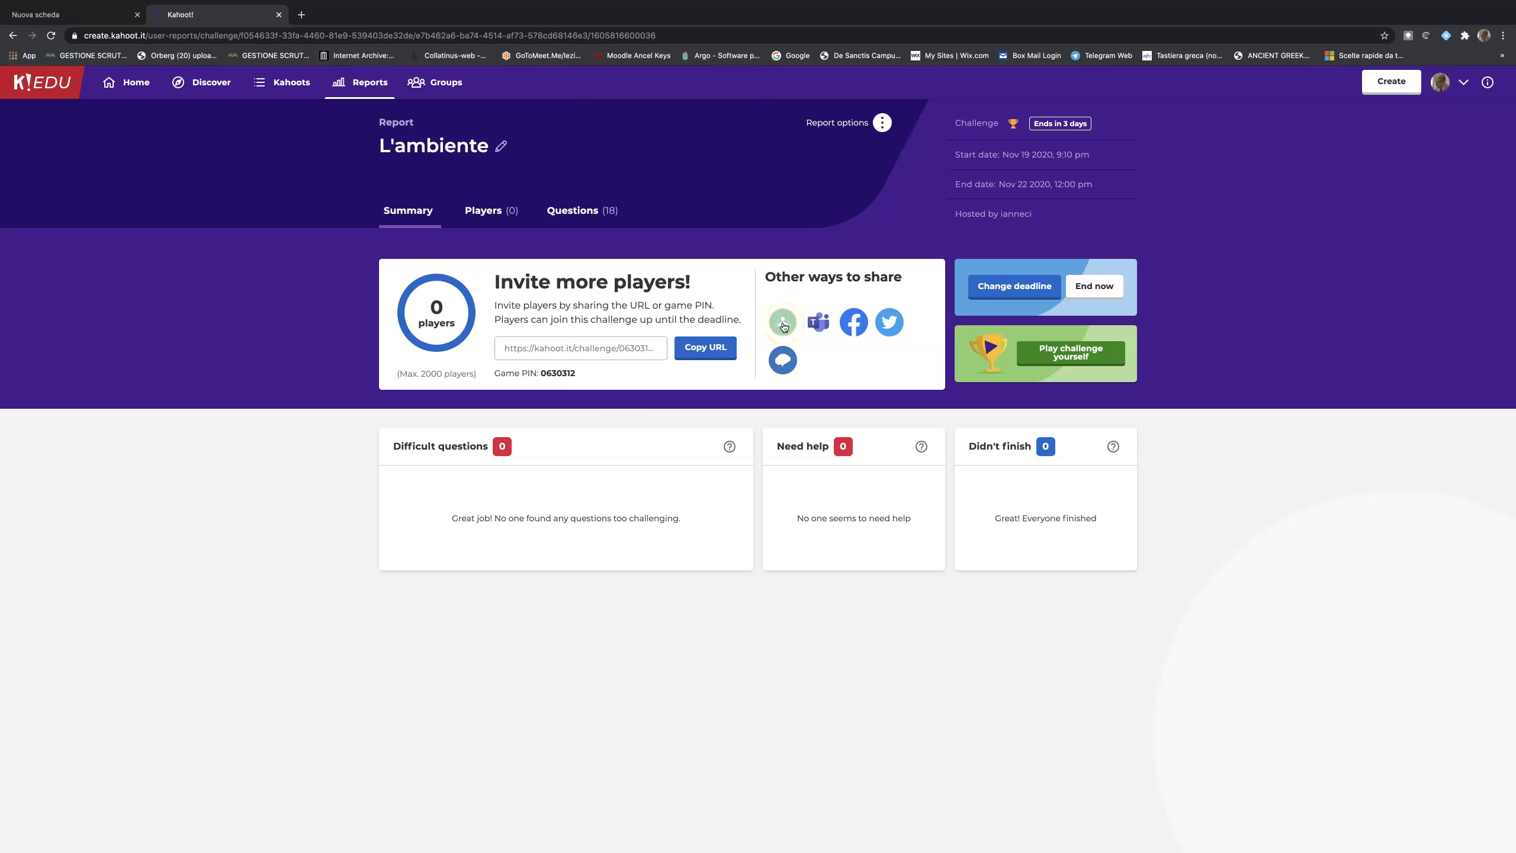
{"action": "left_click", "coordinate": [783, 324]}
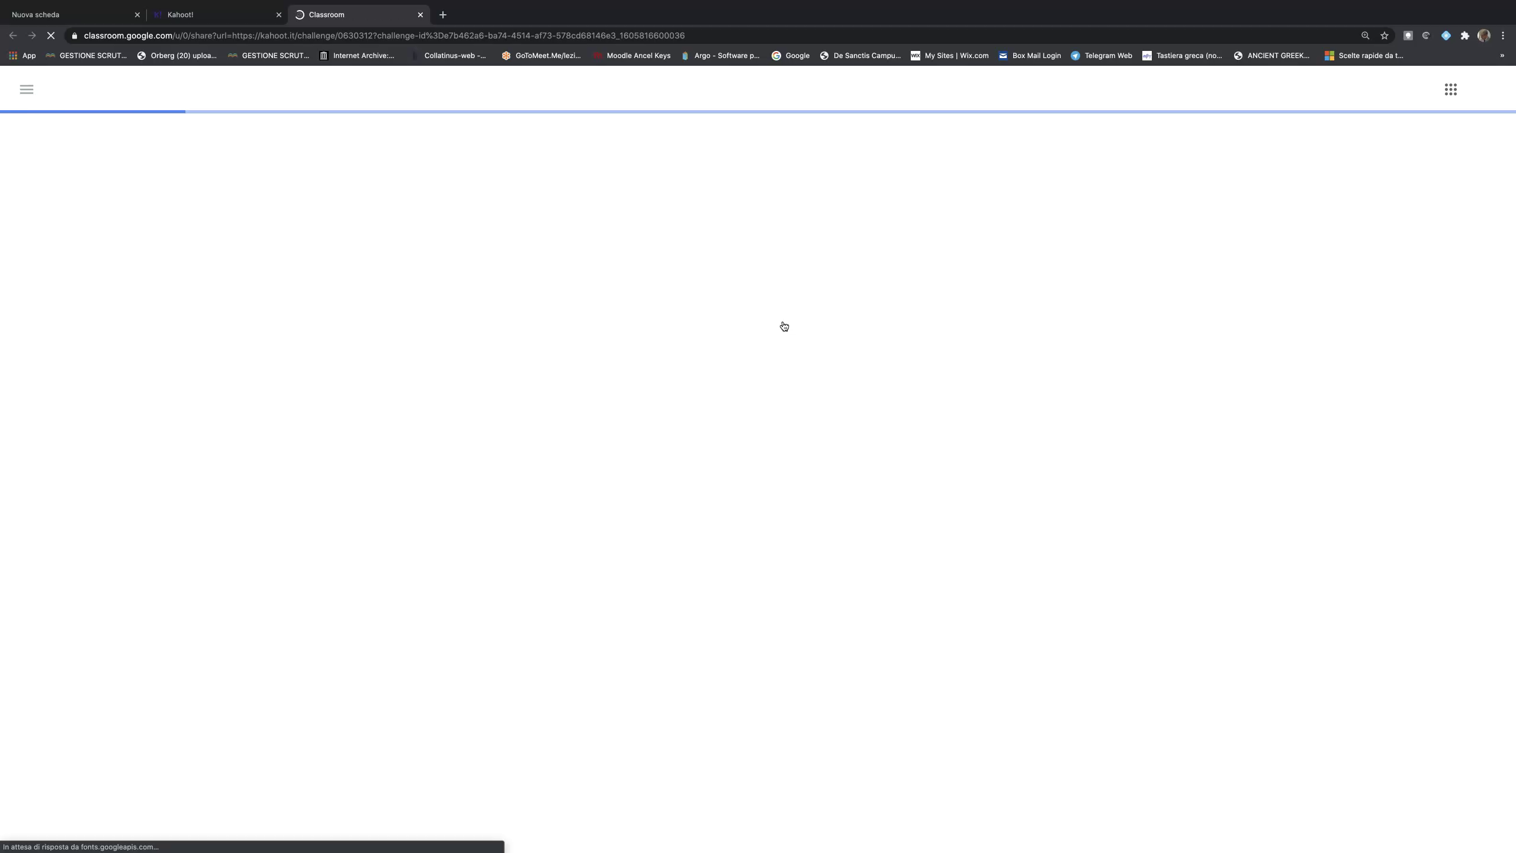
{"action": "left_click", "coordinate": [802, 264]}
{"action": "left_click", "coordinate": [824, 221]}
{"action": "left_click", "coordinate": [512, 353]}
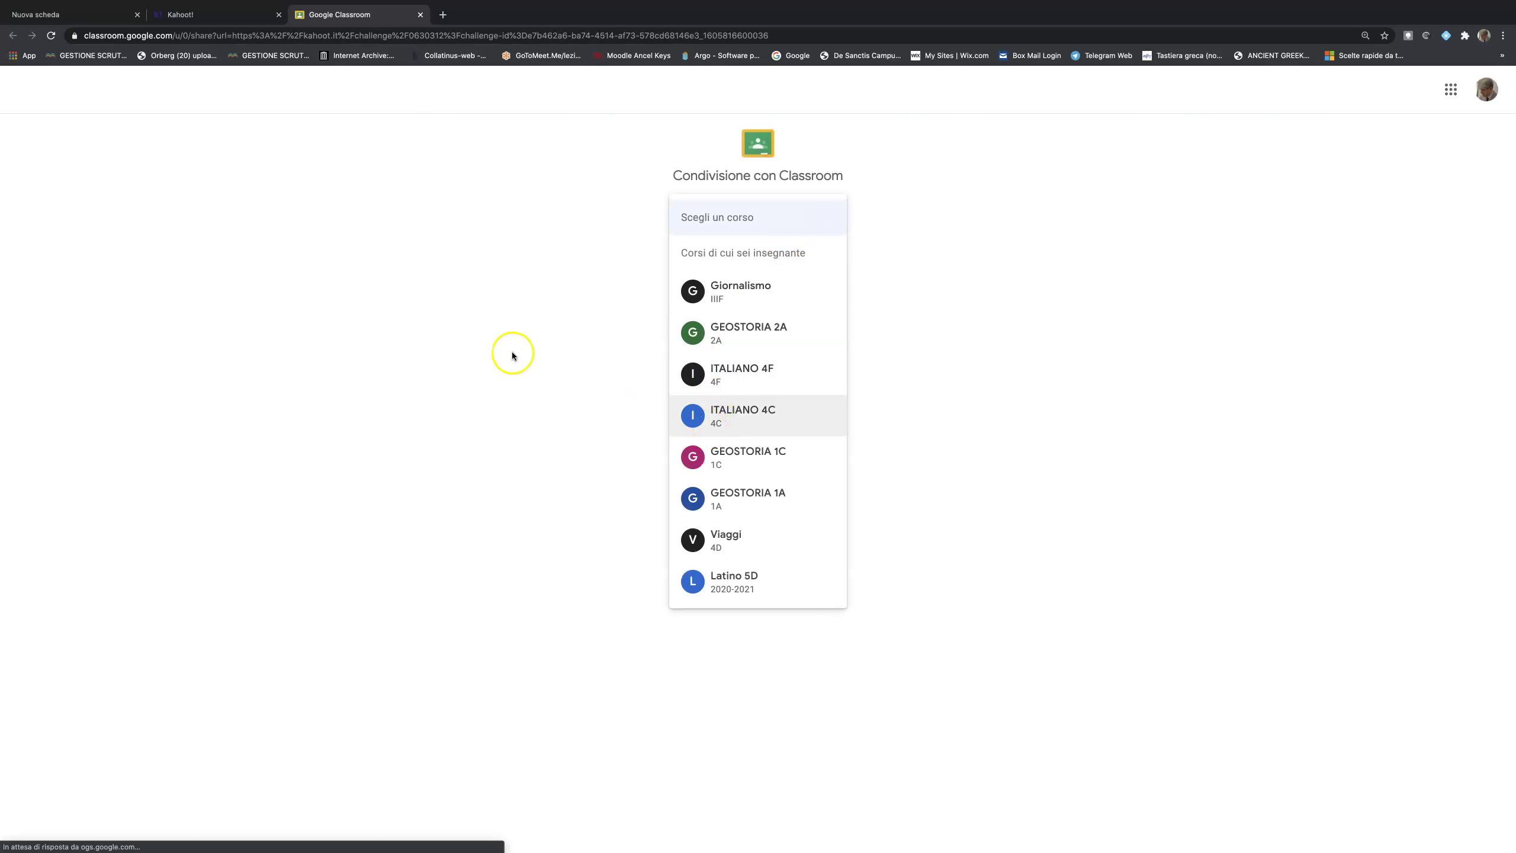
{"action": "left_click", "coordinate": [421, 15]}
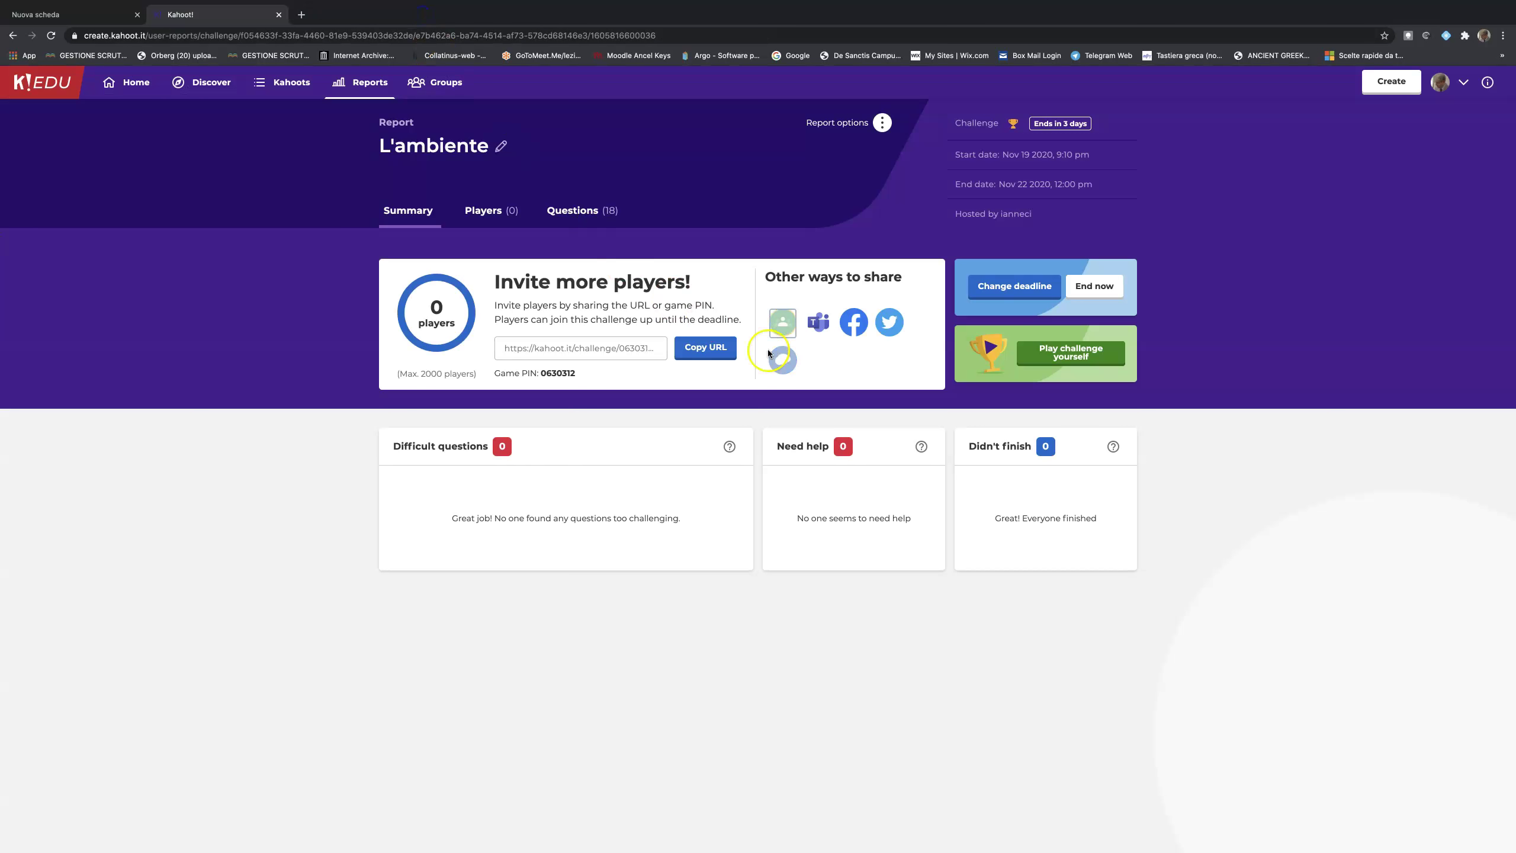
Step: Highlight the challenge's invitation link and its game PIN on the report page
{"action": "left_click", "coordinate": [603, 349]}
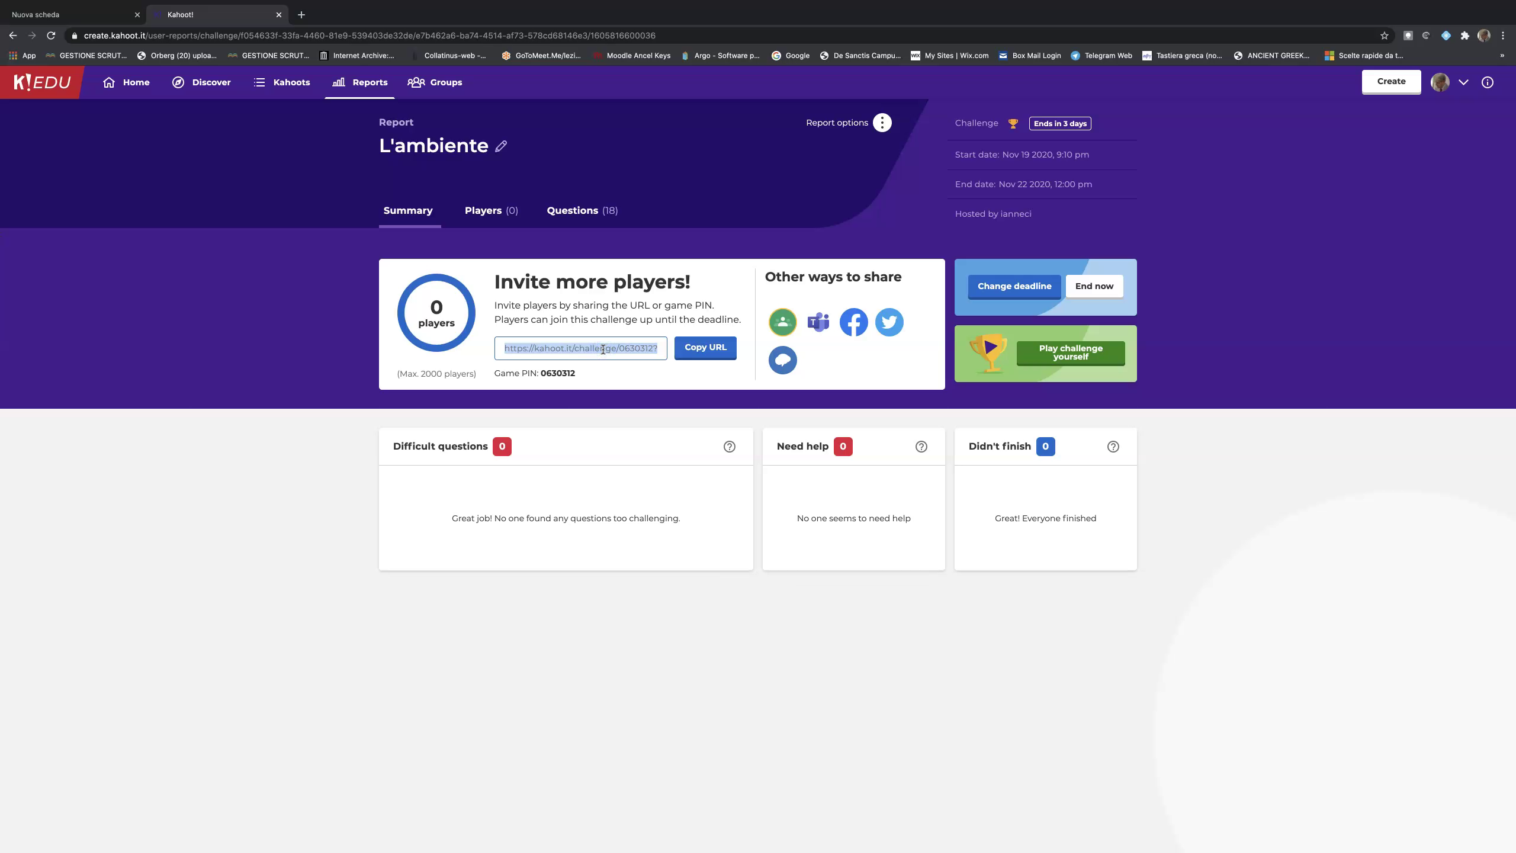
{"action": "double_click", "coordinate": [556, 373]}
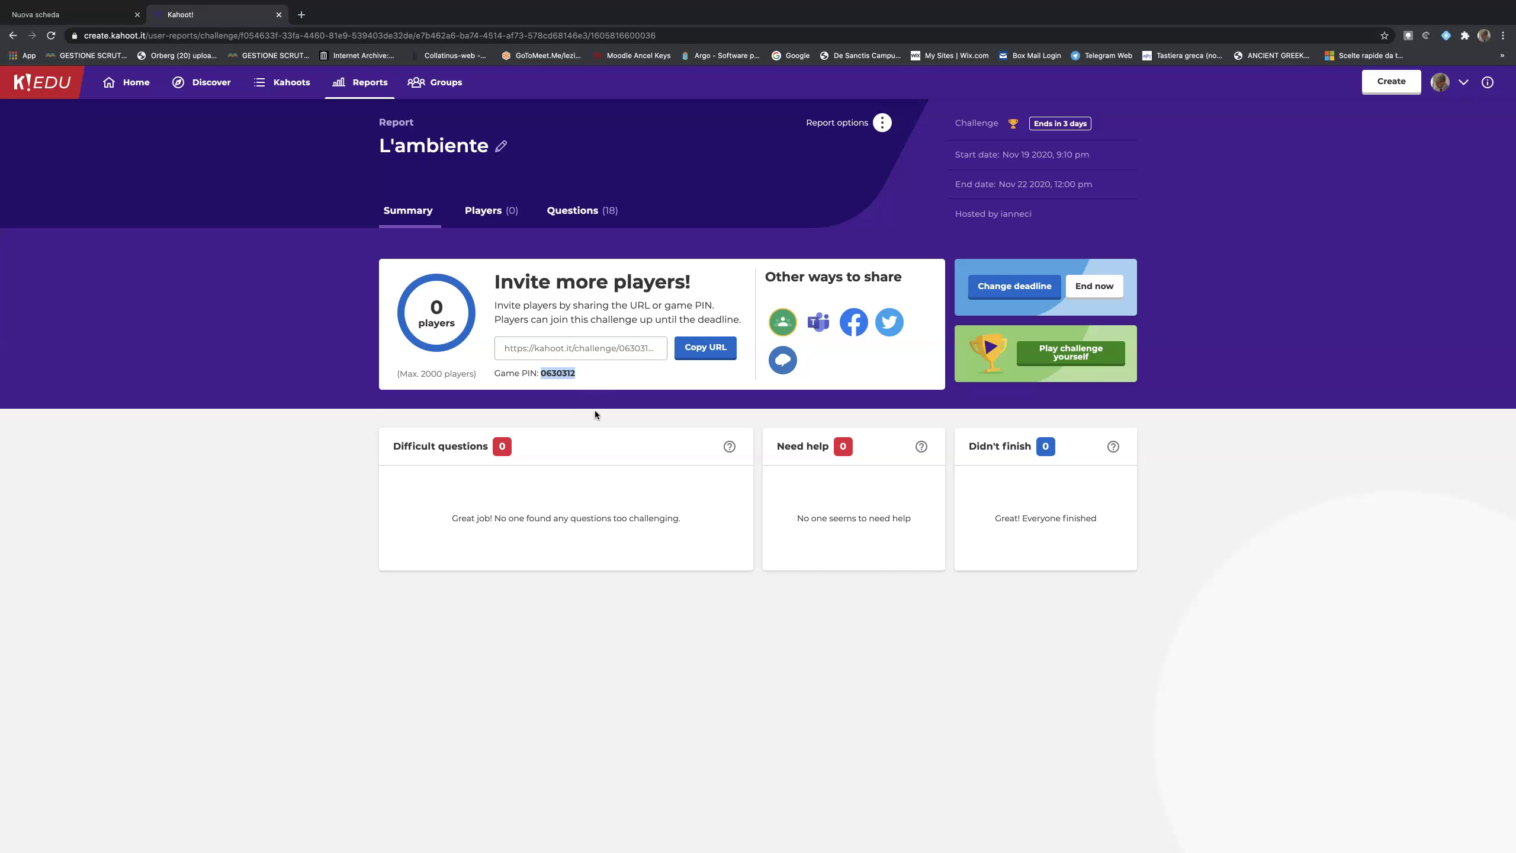